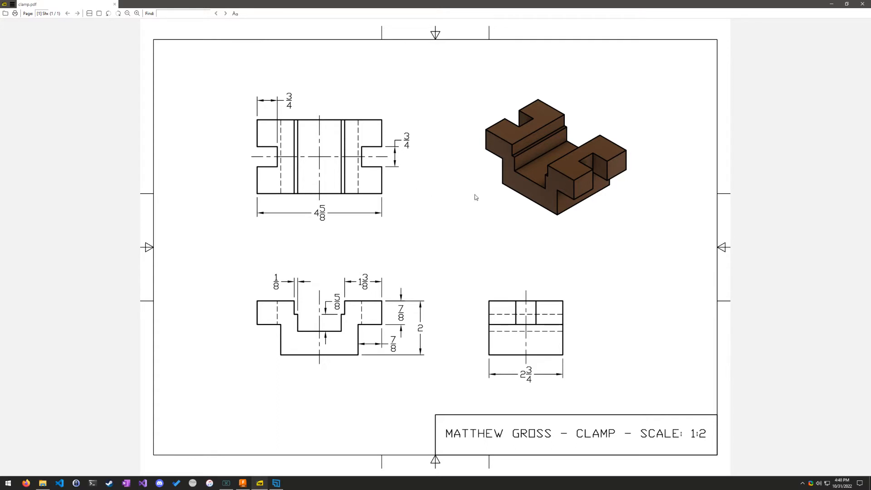
- Switch to Fusion 360 and turn on the layout grid in the empty design
click(243, 482)
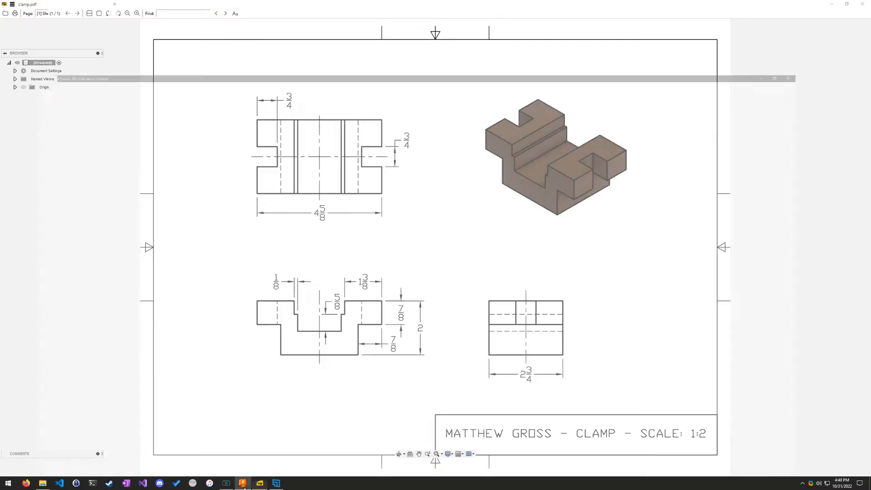
click(459, 453)
click(458, 412)
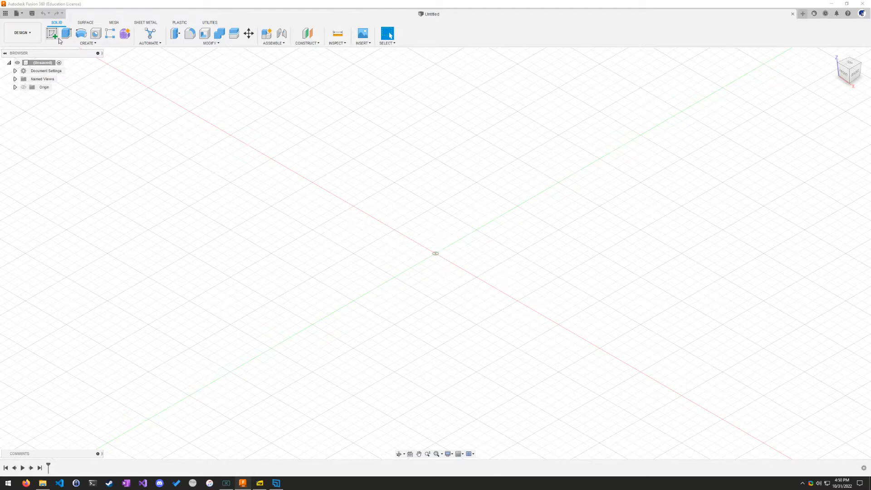
- Search the installed programs for ZoomIt and launch it
key(super)
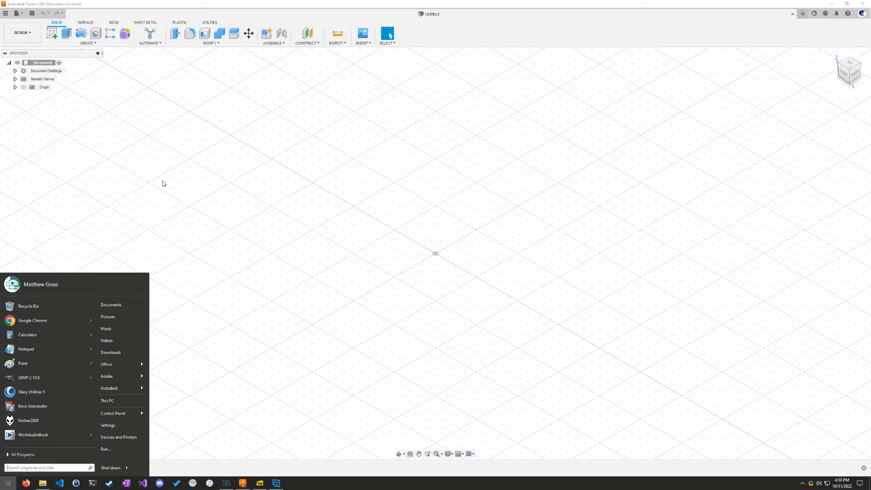
text(zzom)
key(BackSpace)
key(BackSpace)
key(BackSpace)
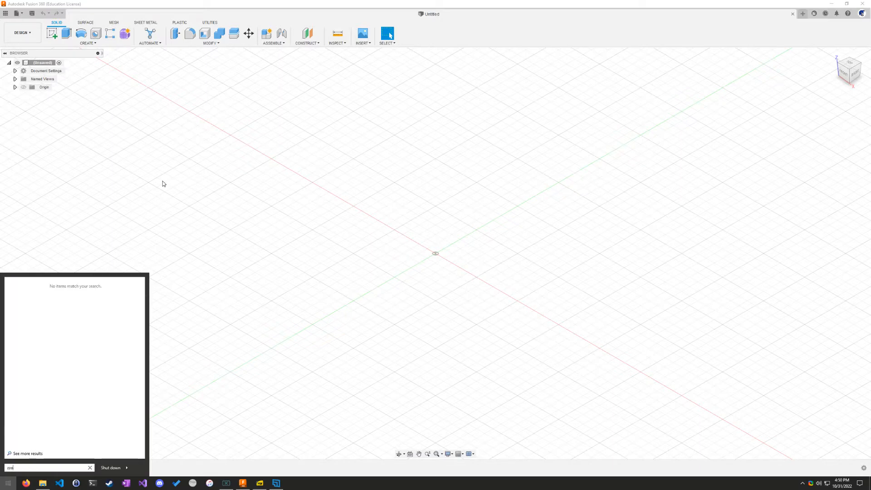
text(oomit)
key(Return)
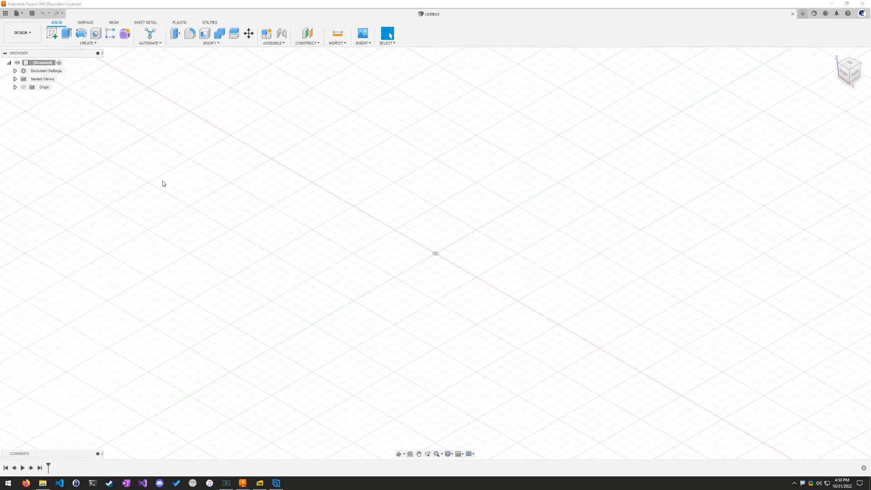
key(ctrl+1)
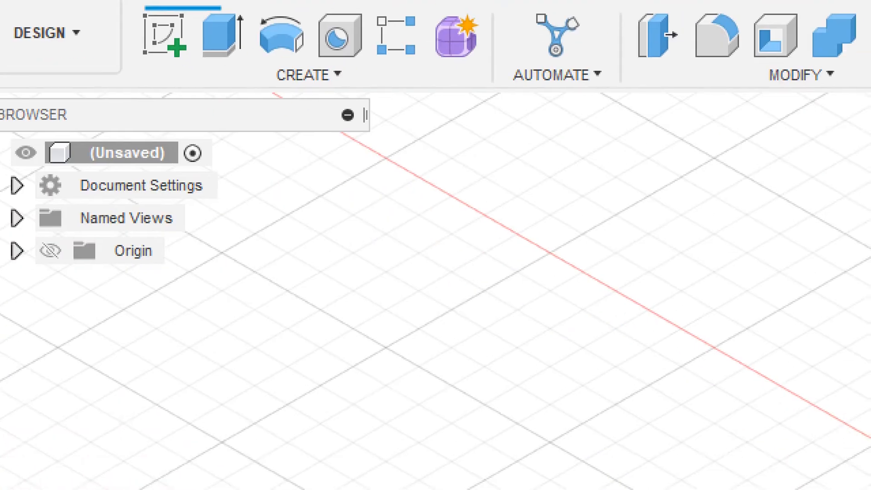
click(50, 12)
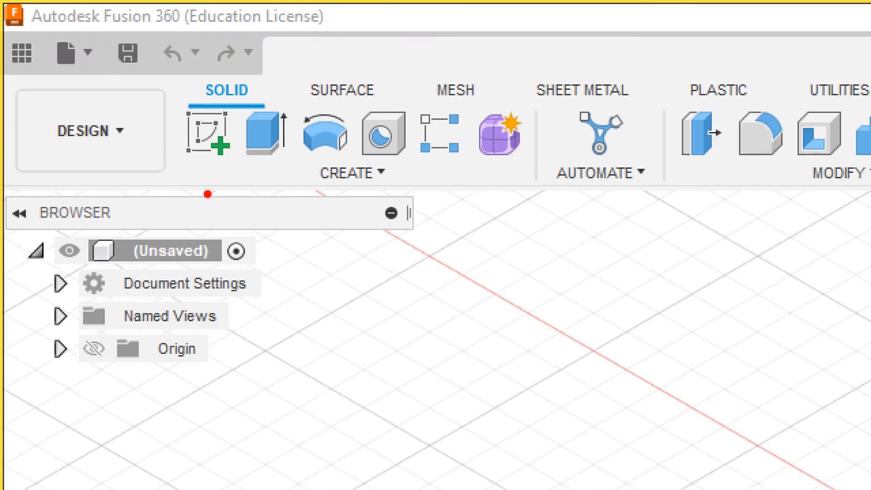
ctrl+shift+drag(214, 177, 248, 374)
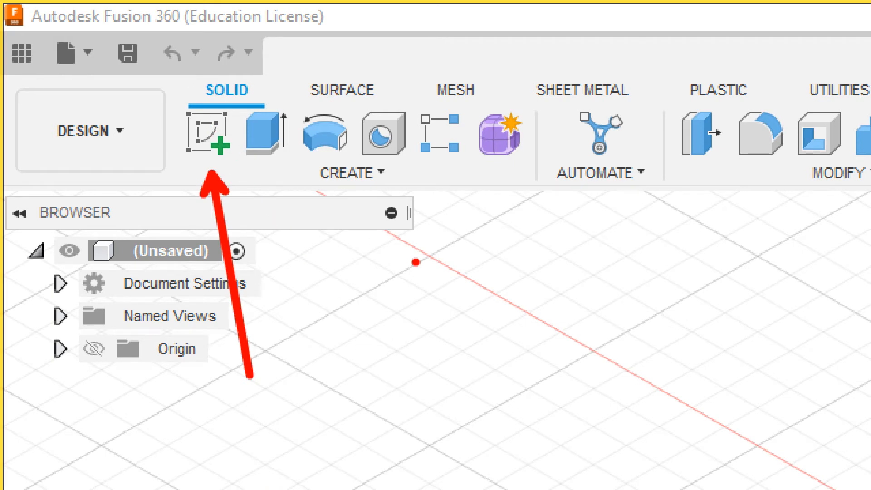
key(Escape)
- Start a new sketch and view the origin planes from the front
click(52, 33)
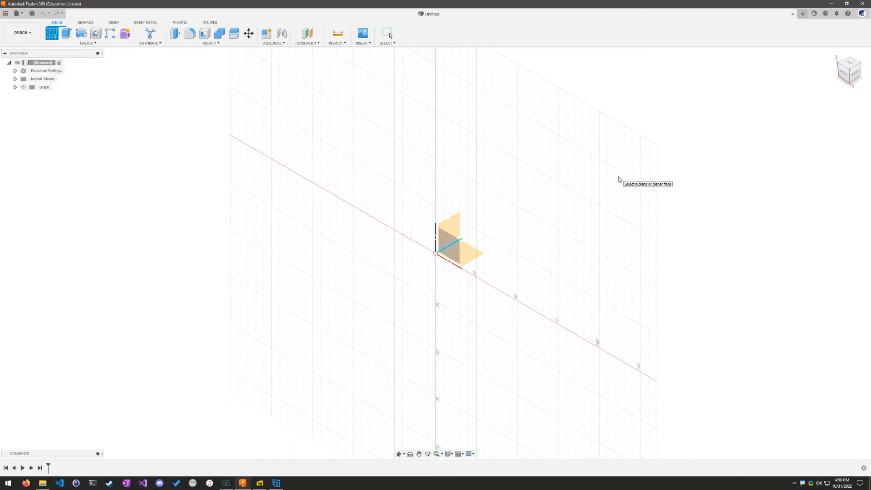
click(844, 78)
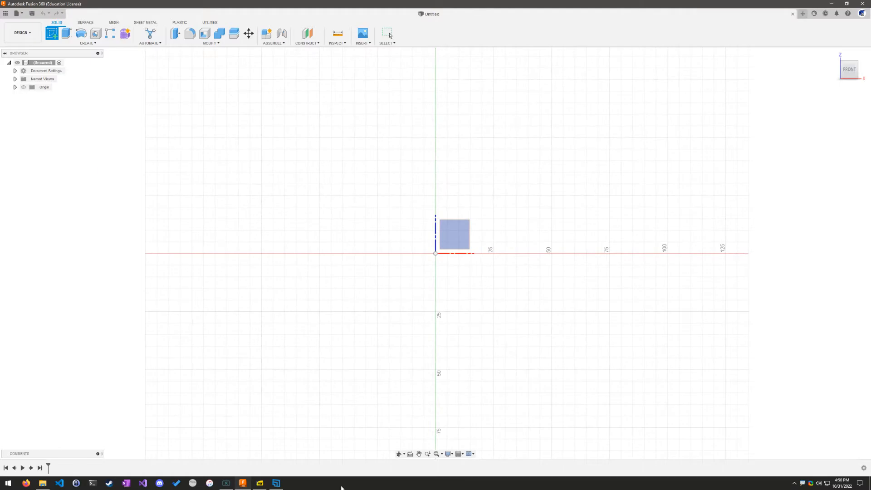
- Examine the clamp's front view in the clamp.pdf drawing and return to Fusion 360
click(260, 483)
key(ctrl+1)
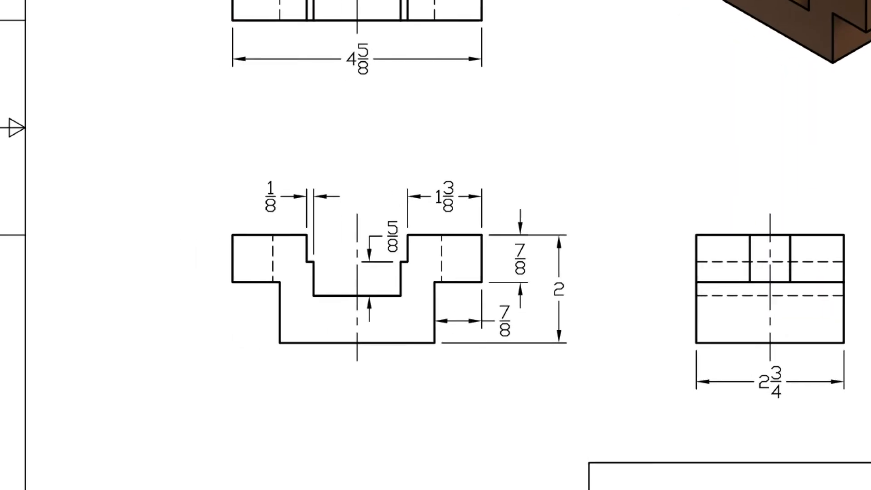
click(239, 380)
mouse_move(446, 139)
mouse_down()
mouse_move(214, 139)
mouse_move(539, 446)
mouse_move(649, 215)
mouse_move(447, 137)
mouse_up()
key(Escape)
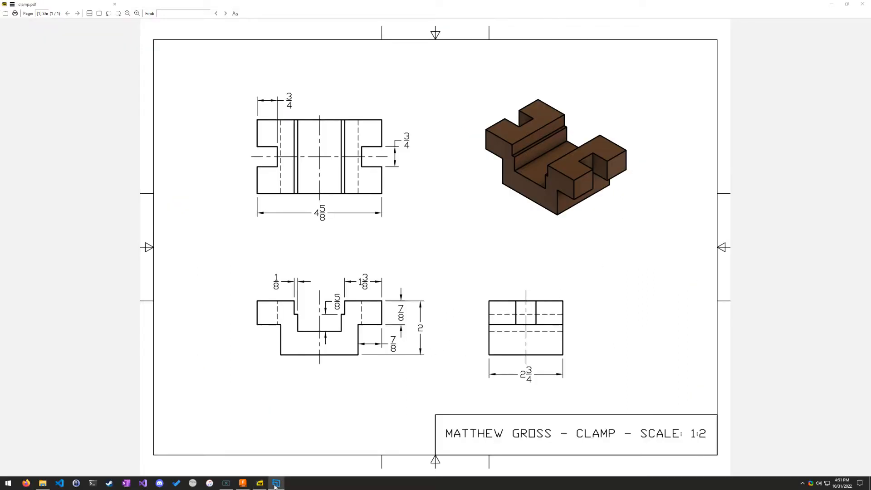
click(243, 483)
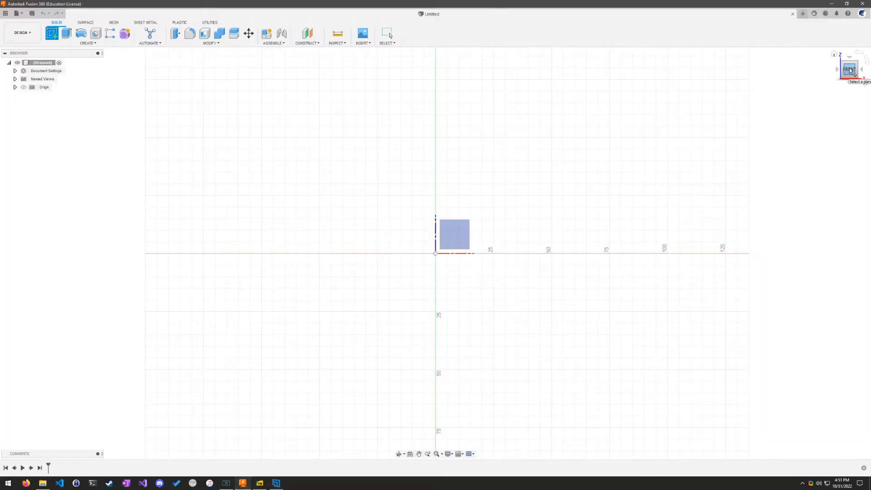
key(ctrl+1)
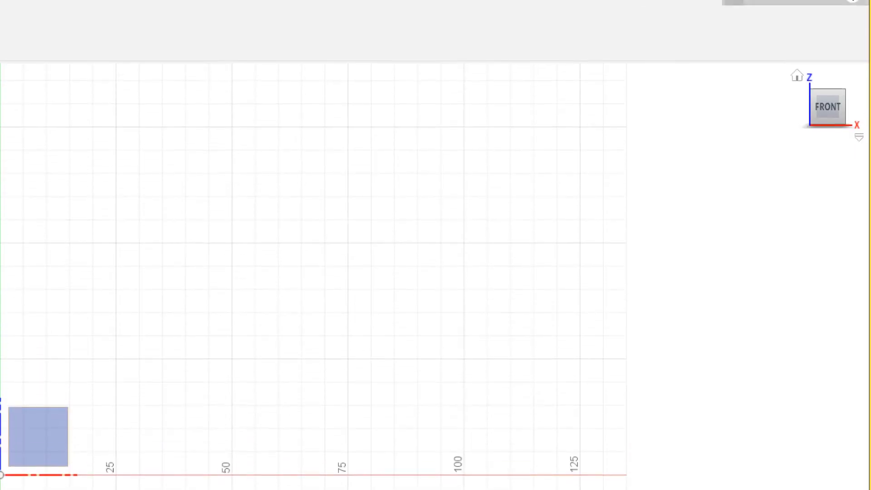
scroll(858, 78, up, 2)
click(750, 97)
ctrl+shift+drag(709, 211, 611, 453)
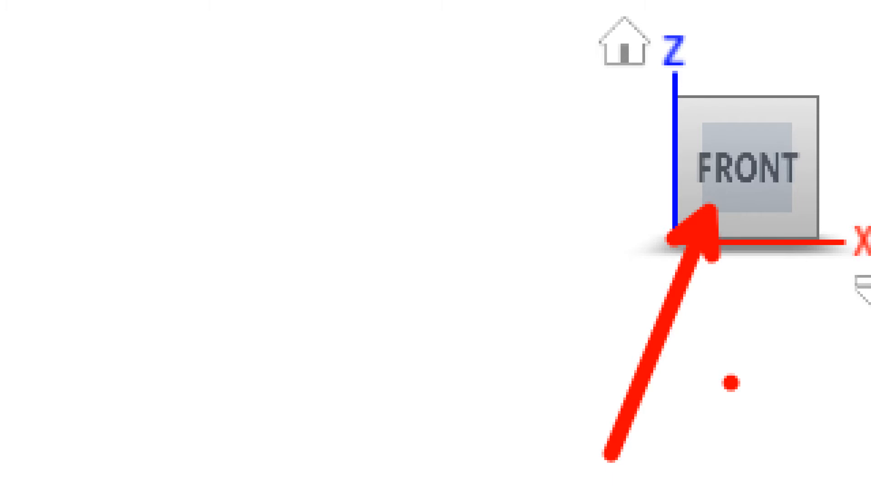
key(Escape)
- Place the new sketch on the front XZ origin plane, seen from the front
click(834, 55)
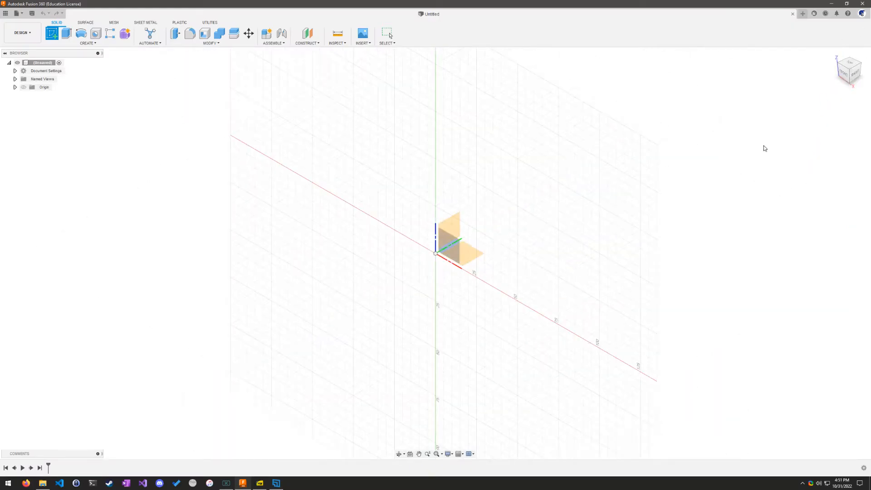
click(842, 76)
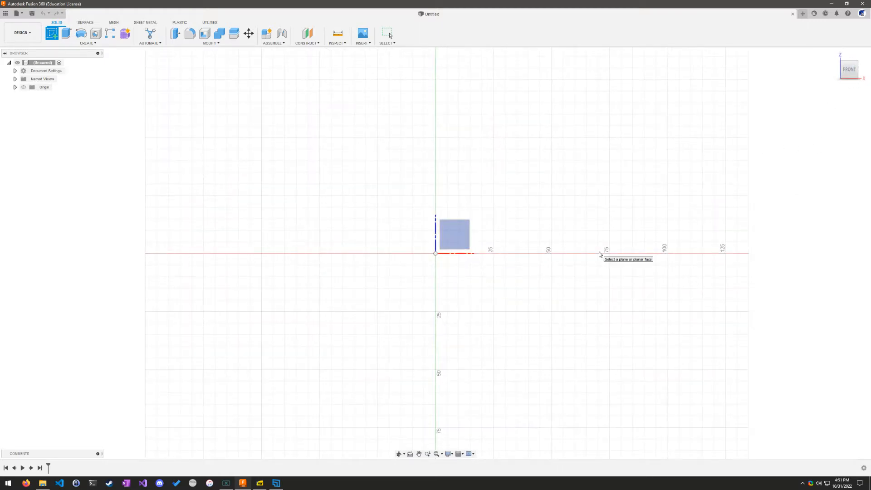
click(464, 233)
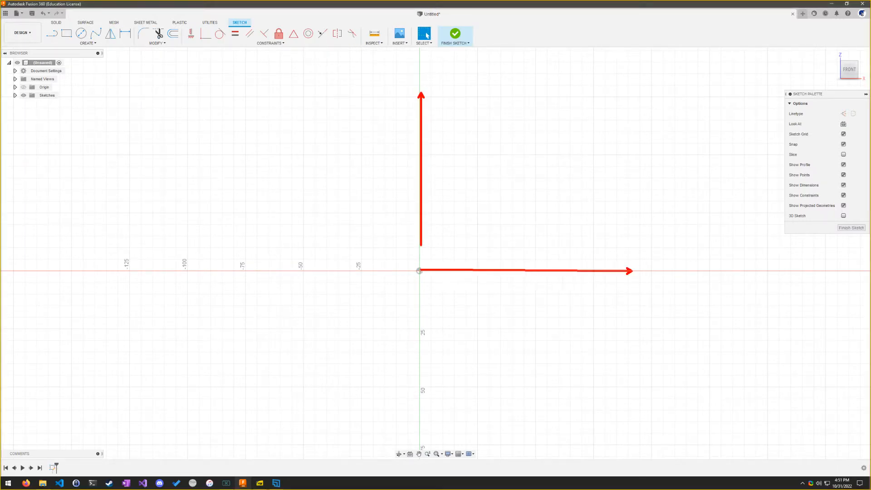
mouse_move(507, 127)
mouse_down()
mouse_move(551, 195)
mouse_move(482, 118)
mouse_up()
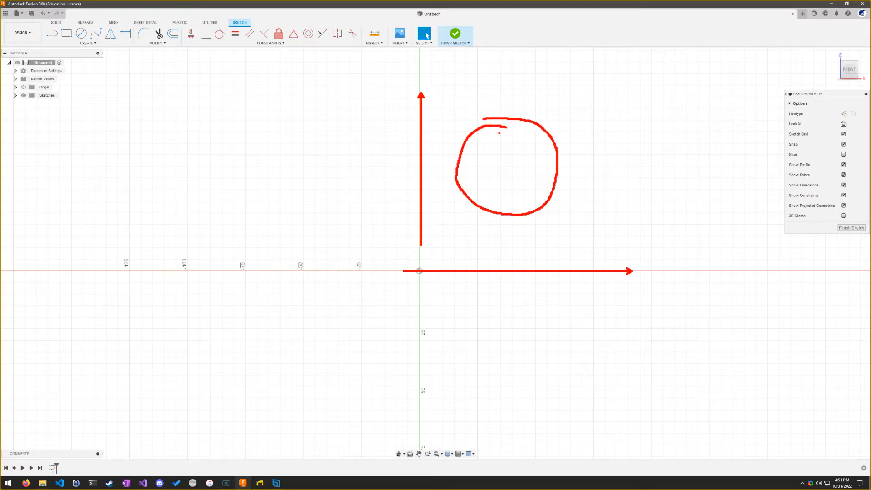
ctrl+shift+drag(692, 53, 685, 64)
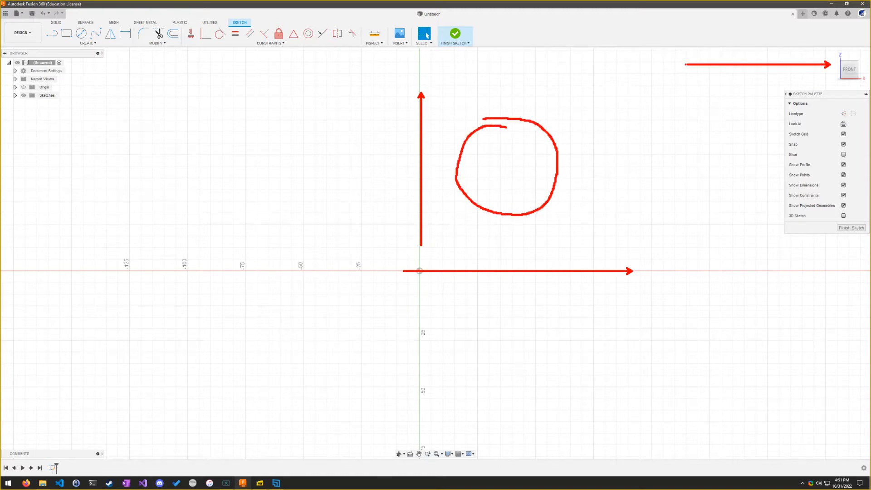
key(Escape)
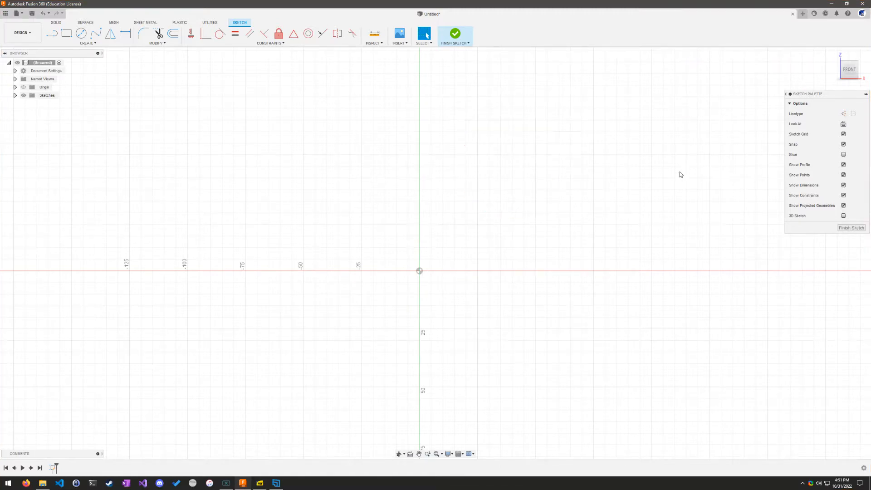
- Change the document's active units to Inch without setting them as the default
click(14, 70)
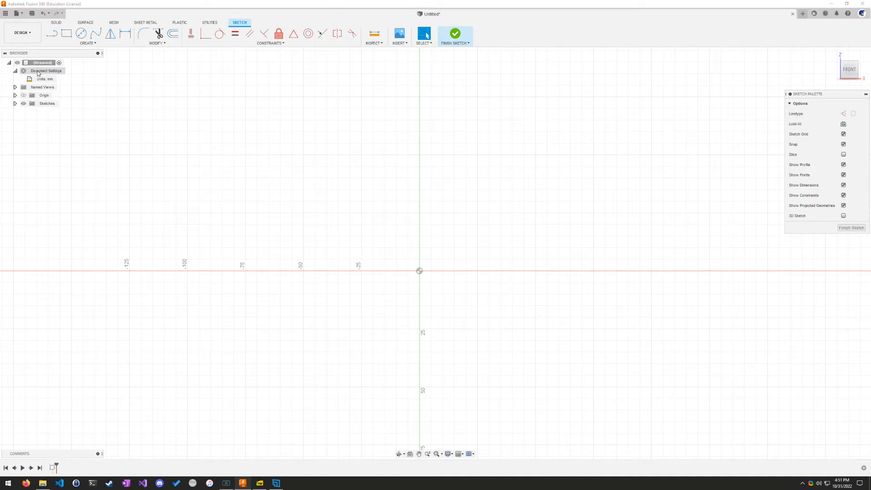
mouse_move(45, 80)
click(59, 80)
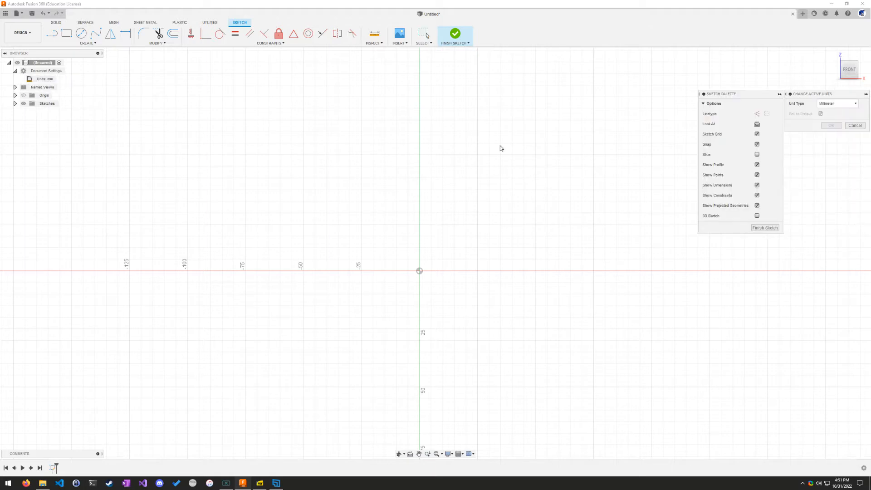
mouse_move(834, 94)
mouse_down()
mouse_move(676, 73)
mouse_move(173, 90)
mouse_move(161, 73)
mouse_up()
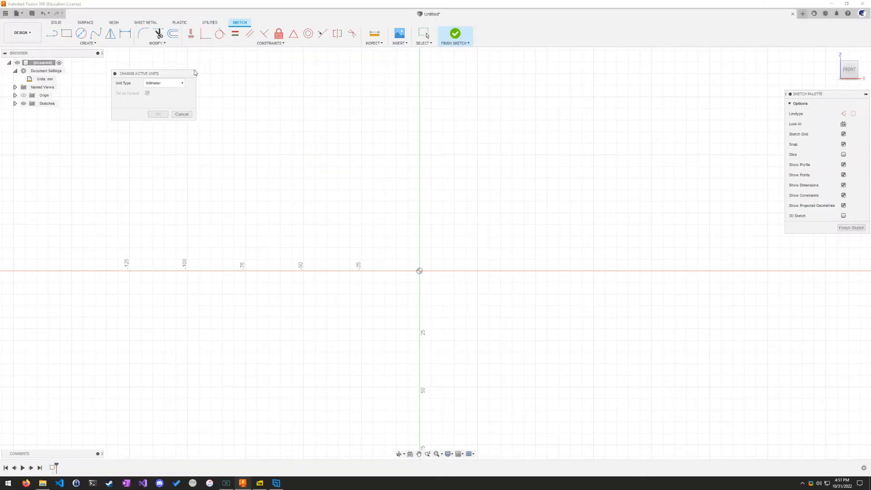
click(173, 82)
click(173, 112)
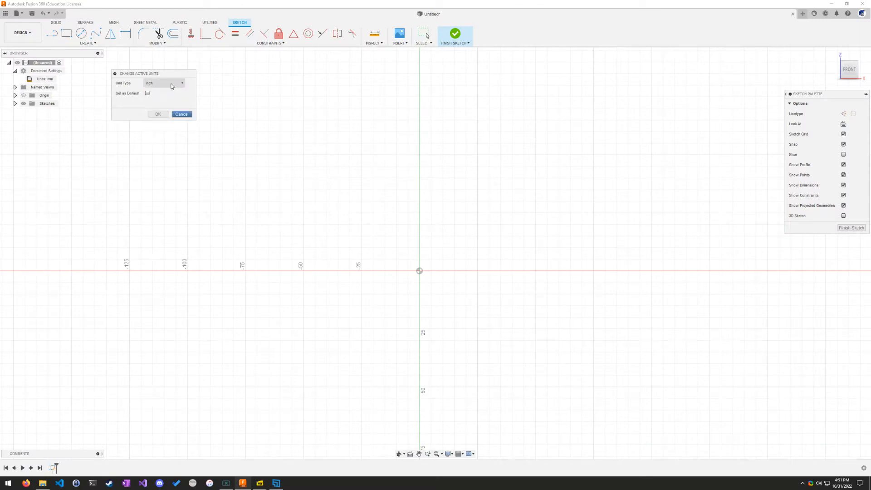
drag(173, 76, 139, 76)
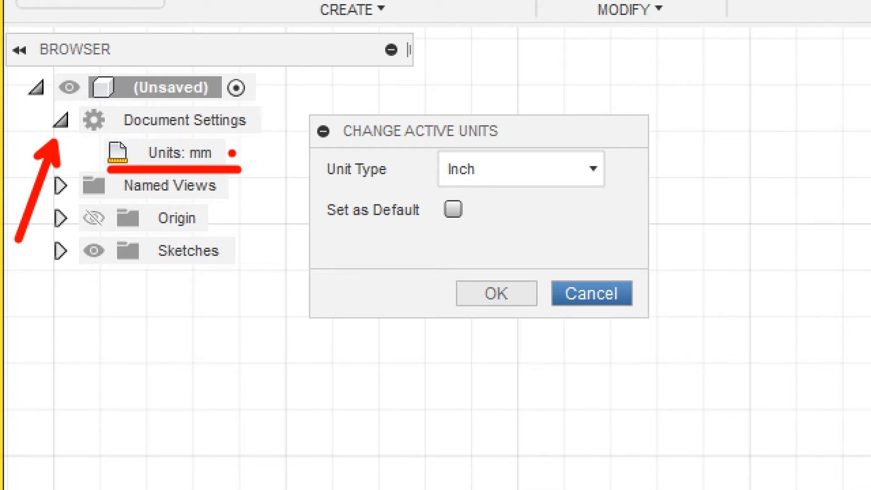
mouse_move(436, 78)
mouse_down()
mouse_move(402, 80)
mouse_move(309, 278)
mouse_move(694, 358)
mouse_move(598, 60)
mouse_move(465, 48)
mouse_up()
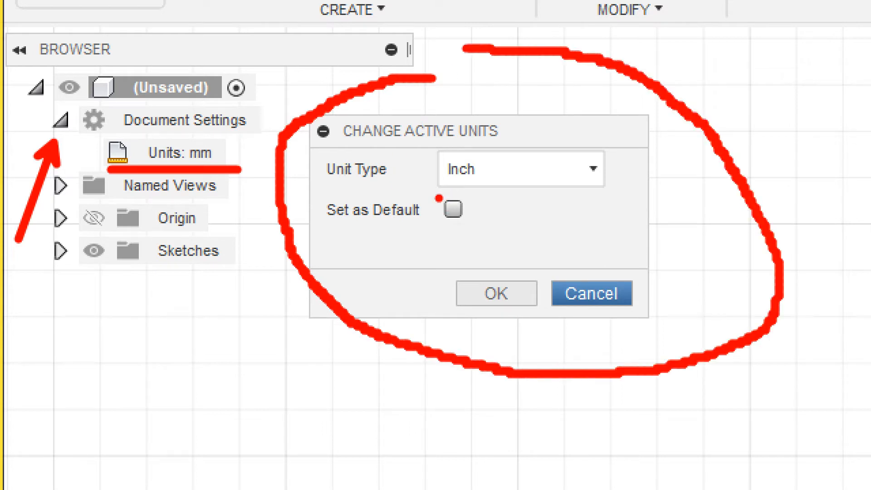
drag(433, 194, 639, 193)
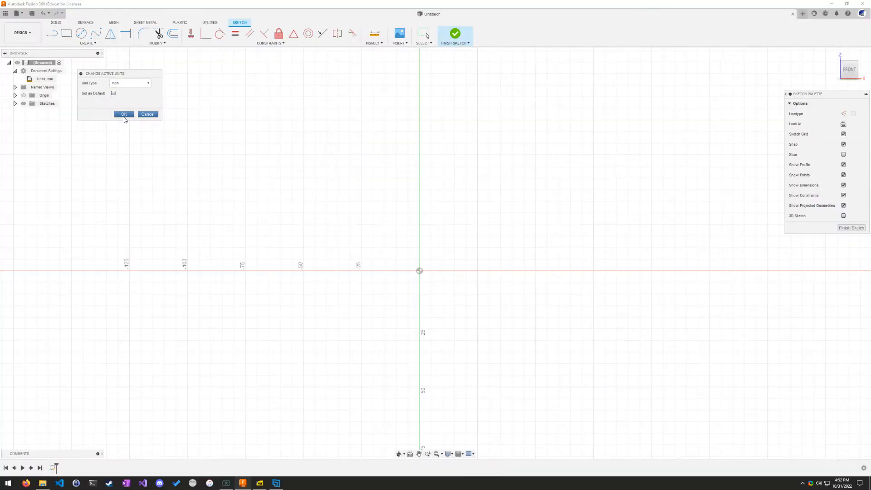
click(124, 114)
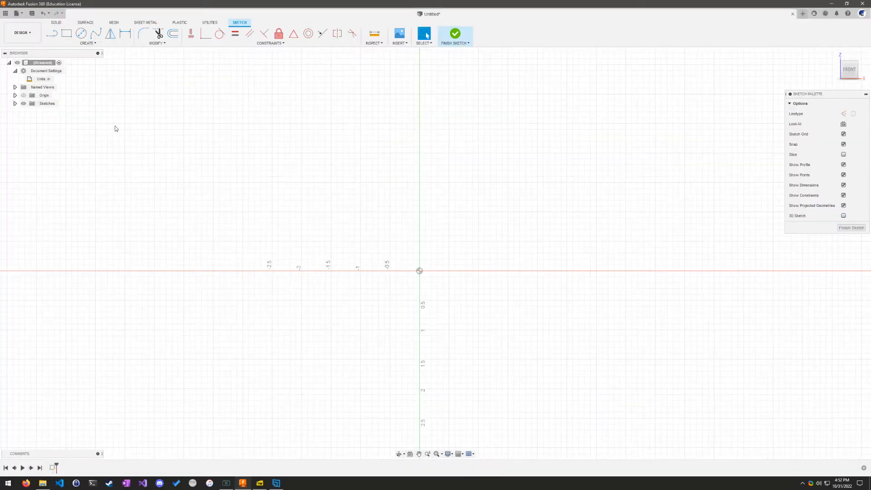
- Expand the Sketches folder and inspect the entry of the active sketch
click(15, 103)
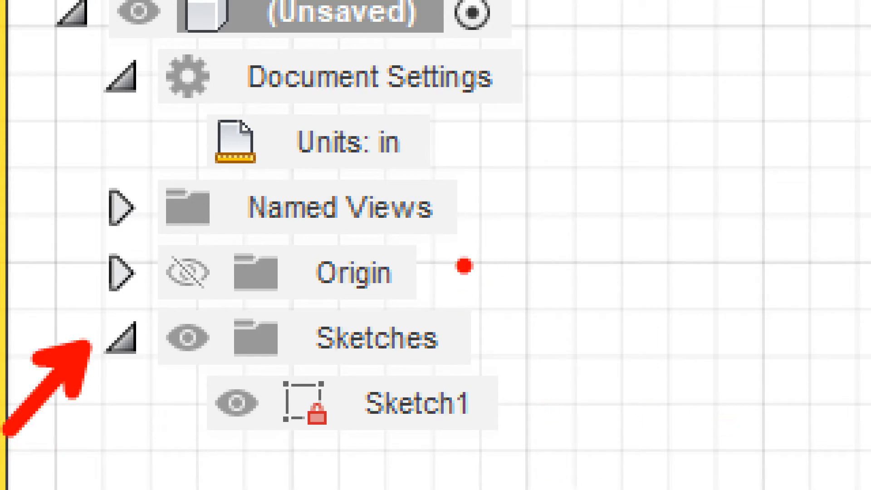
mouse_move(462, 266)
mouse_down()
mouse_move(551, 421)
mouse_move(402, 485)
mouse_up()
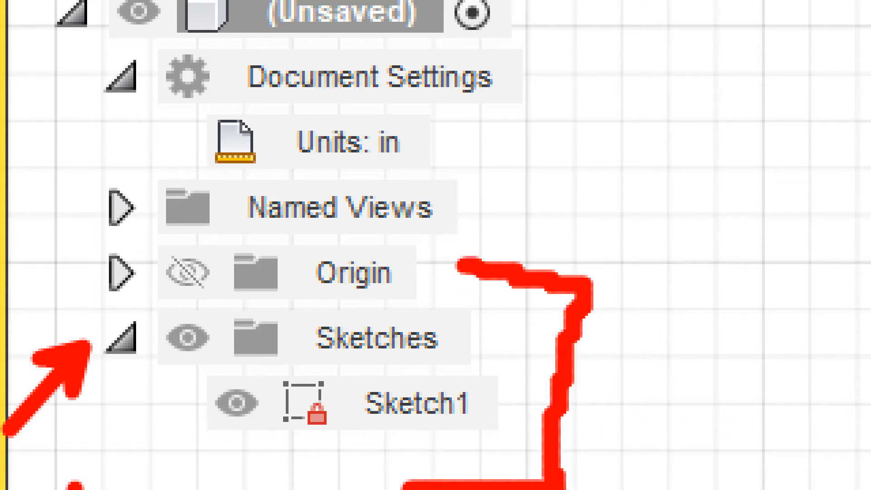
mouse_move(322, 336)
mouse_down()
mouse_move(249, 442)
mouse_move(358, 458)
mouse_move(365, 410)
mouse_move(351, 363)
mouse_move(305, 338)
mouse_up()
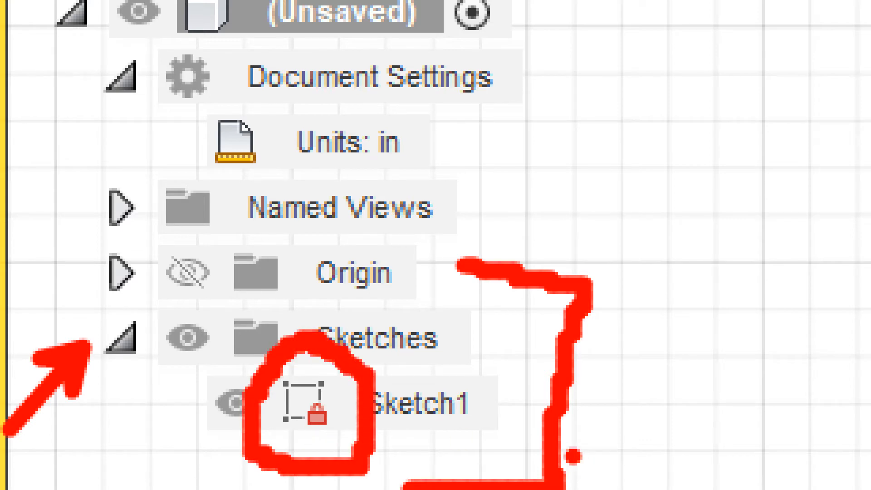
key(Escape)
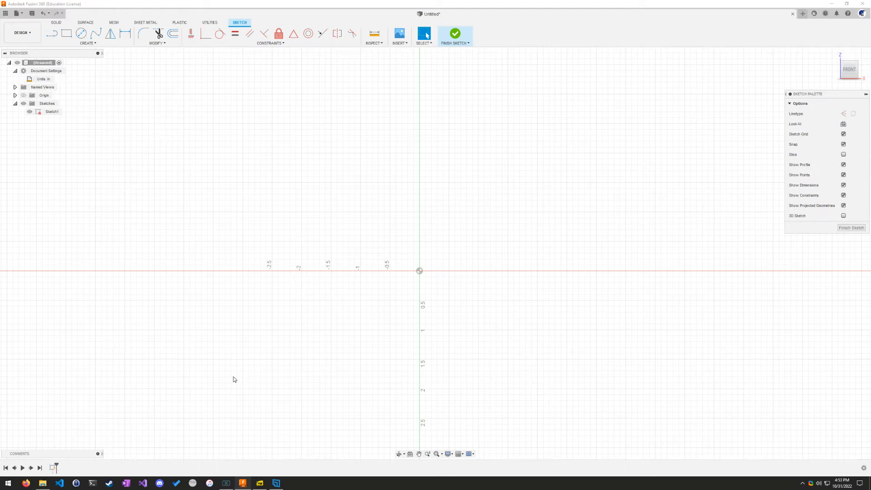
- Switch to clamp.pdf and examine the front view of the clamp with its dimensions
mouse_move(260, 483)
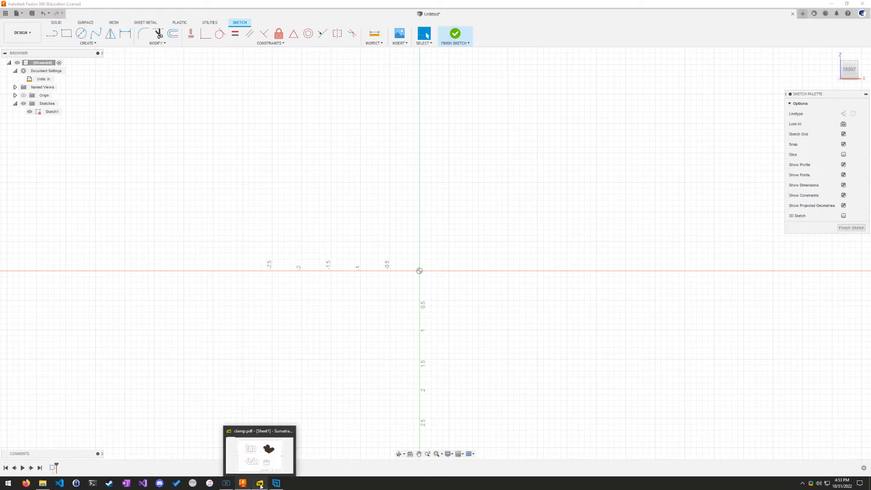
click(264, 487)
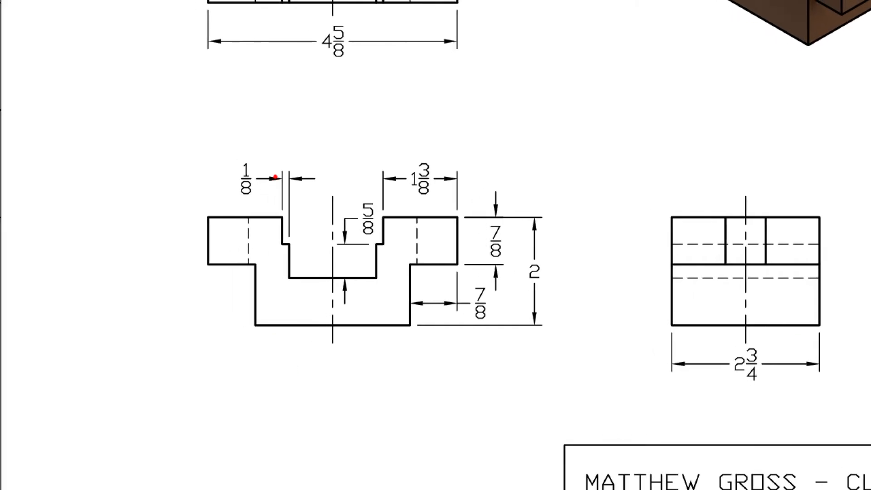
mouse_move(257, 120)
mouse_down()
mouse_move(112, 245)
mouse_move(460, 377)
mouse_move(456, 100)
mouse_move(272, 121)
mouse_up()
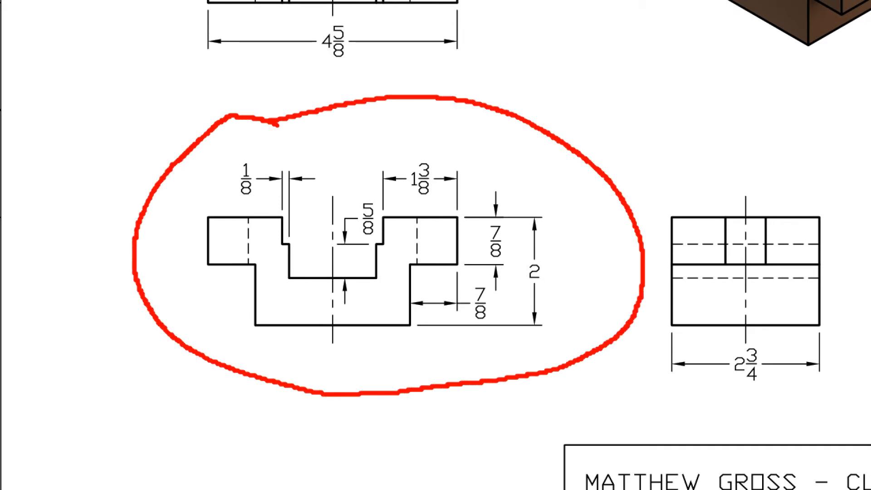
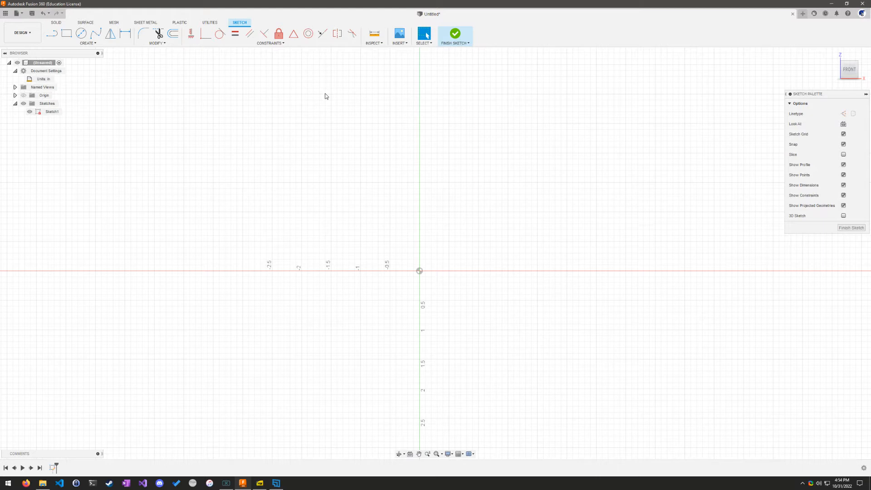
- Sketch the outer edges of the clamp's right half from the origin: base about 1.5 in, riser about 1.1 in, ledge outward and outer vertical edge
click(52, 34)
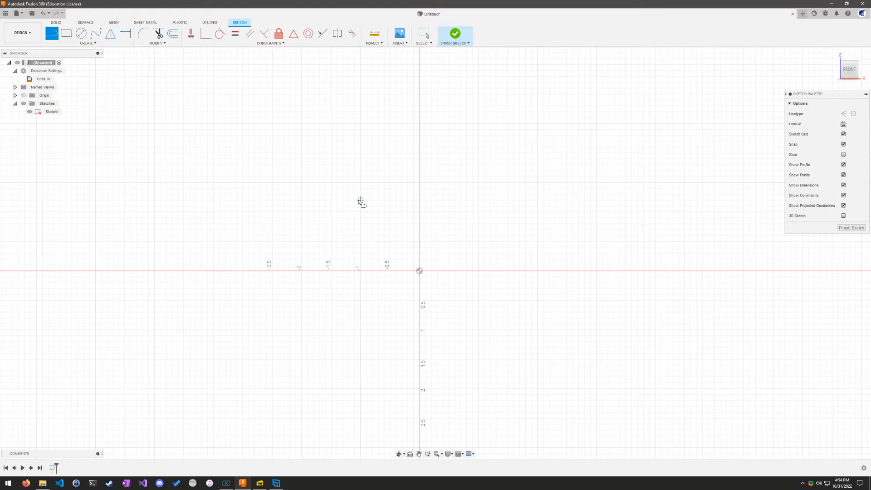
click(419, 271)
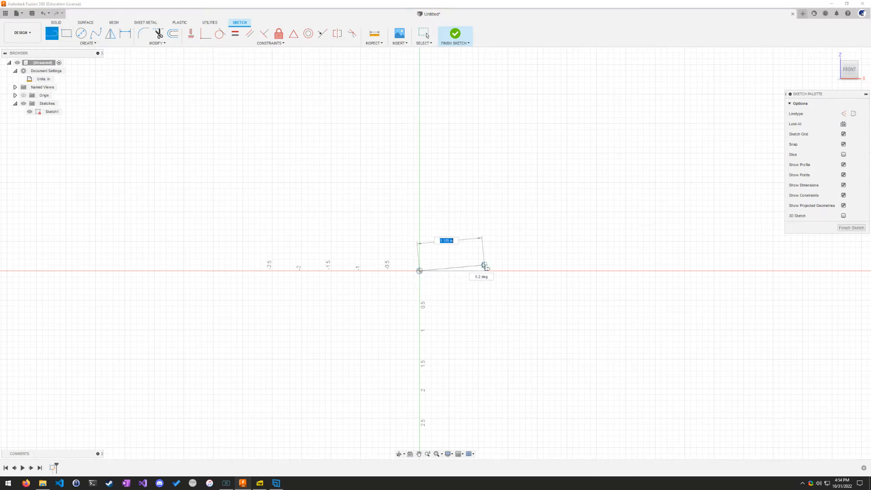
click(508, 271)
click(508, 206)
click(596, 206)
click(596, 129)
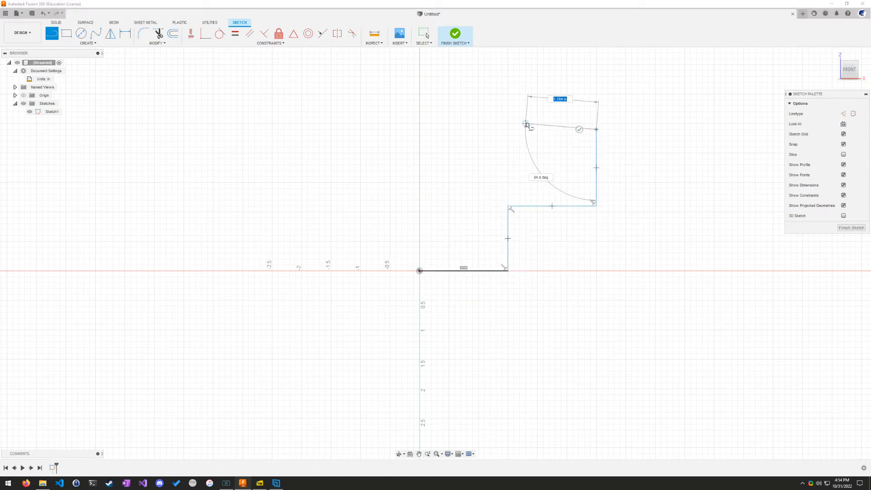
- Continue the profile with the top edge and the stepped inner edges down to a horizontal slot floor ending on the vertical axis
click(514, 130)
click(514, 170)
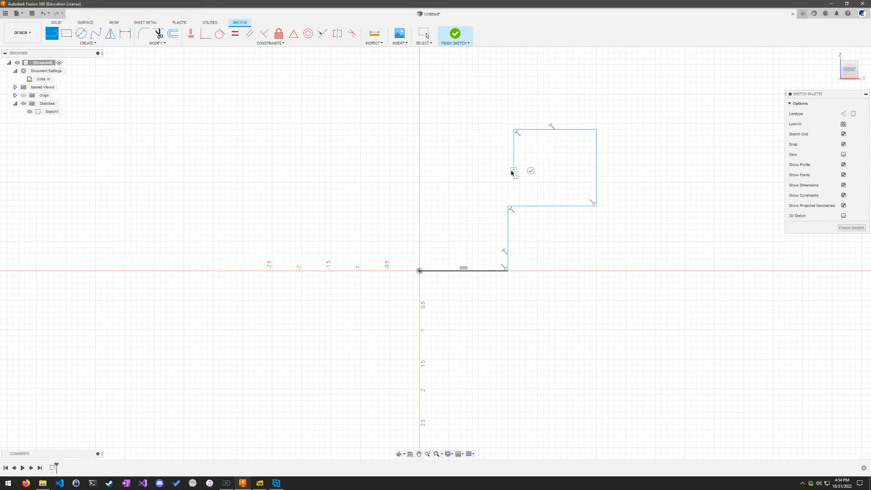
click(484, 171)
click(485, 211)
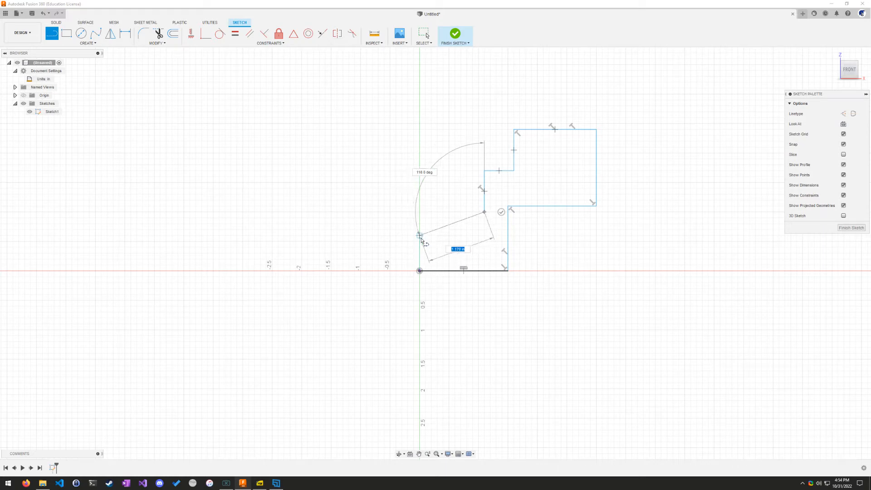
click(419, 212)
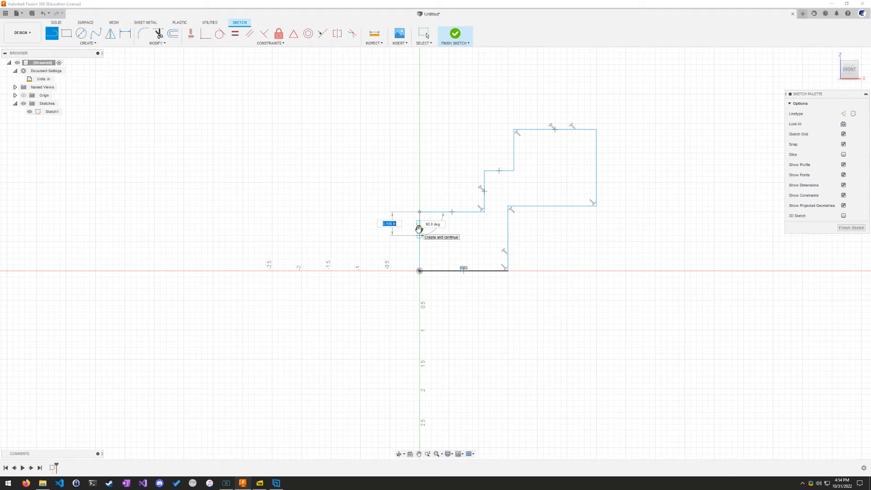
key(Escape)
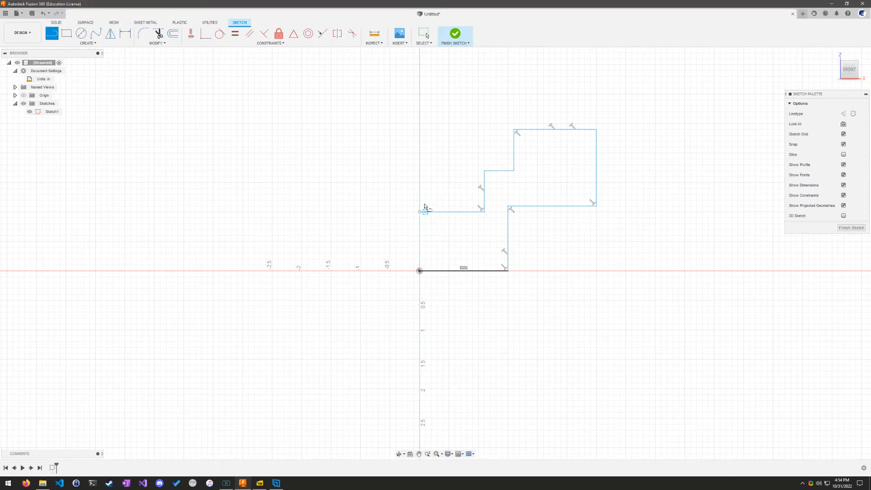
key(Escape)
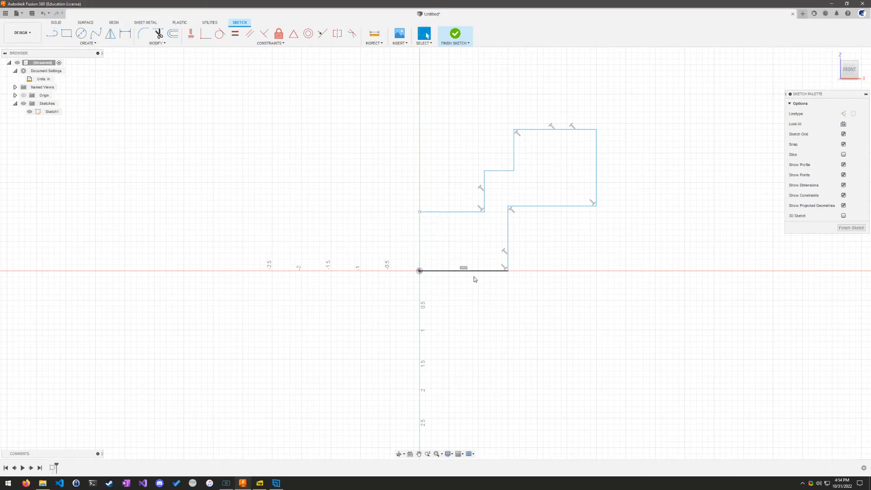
- Shift the lower outer riser outward for a base about 1.77 in long, and the upper inner edge inward for a top about 1.67 in long
click(455, 272)
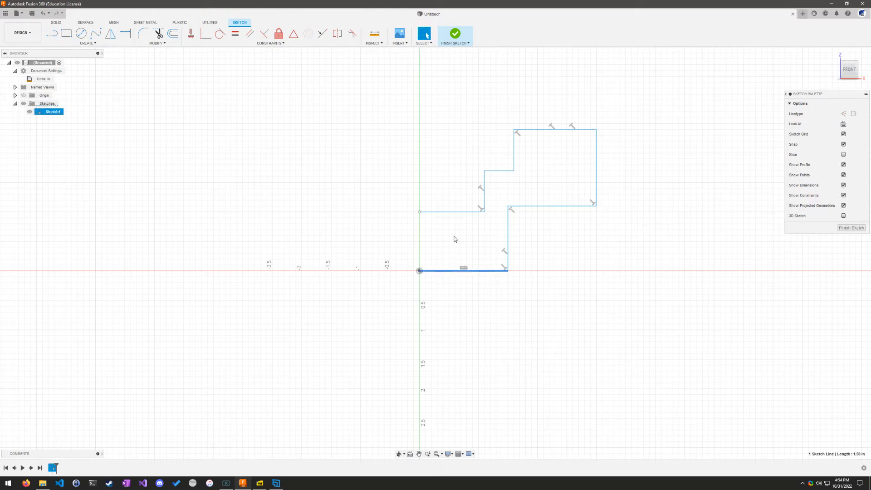
mouse_move(508, 271)
mouse_down()
mouse_move(483, 271)
mouse_move(525, 271)
mouse_move(484, 276)
mouse_move(509, 286)
mouse_move(502, 305)
mouse_move(530, 272)
mouse_move(518, 286)
mouse_move(544, 281)
mouse_move(519, 288)
mouse_move(515, 278)
mouse_up()
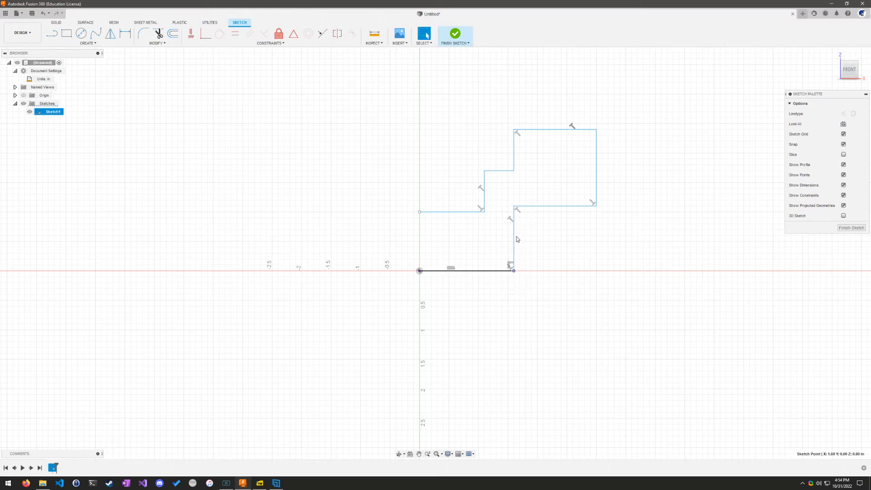
mouse_move(515, 237)
mouse_down()
mouse_move(543, 250)
mouse_move(492, 258)
mouse_move(533, 259)
mouse_move(516, 261)
mouse_up()
click(486, 312)
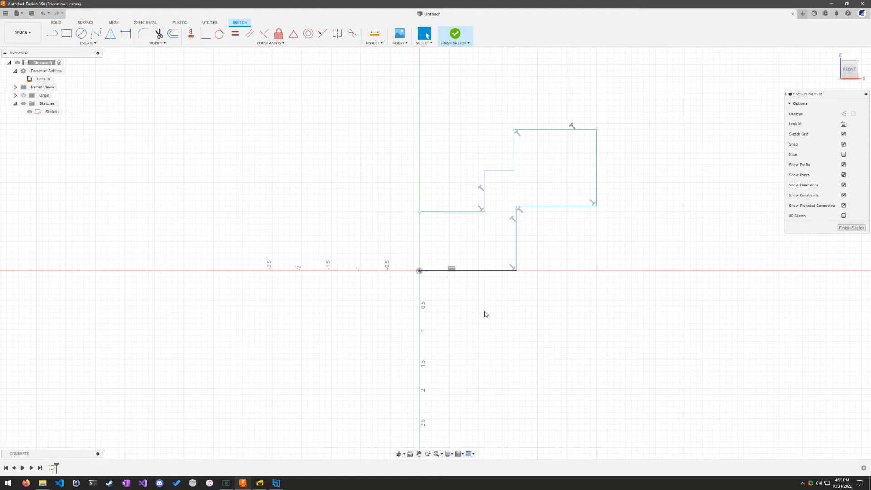
mouse_move(516, 240)
mouse_down()
mouse_move(491, 247)
mouse_move(525, 257)
mouse_up()
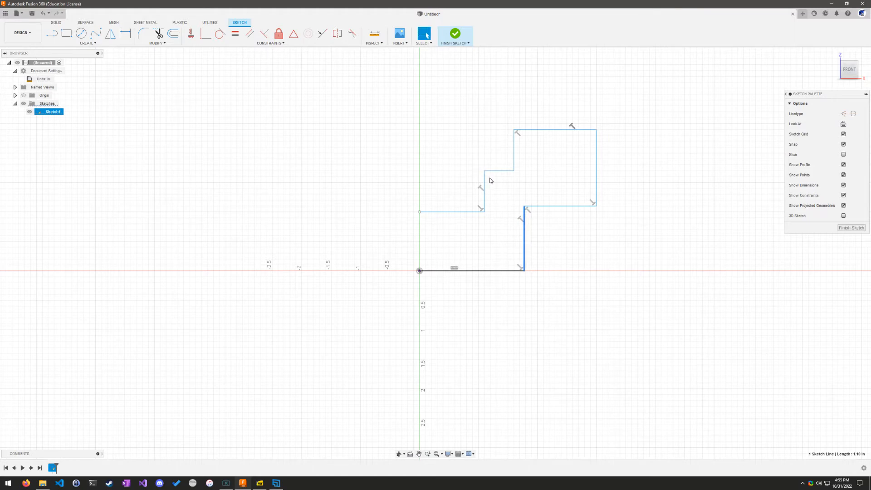
drag(514, 153, 497, 140)
click(537, 186)
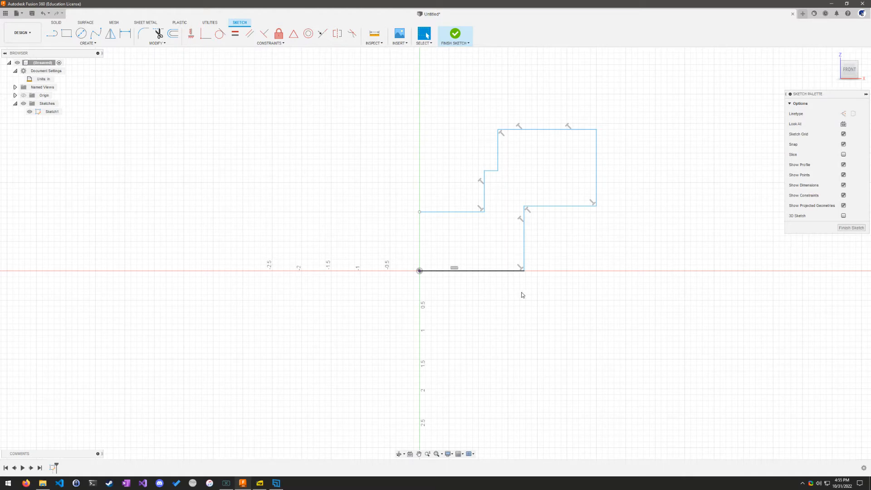
- Arrange Fusion 360 and clamp.pdf side by side, and move the Sketch Palette clear of the profile
drag(560, 7, 491, 42)
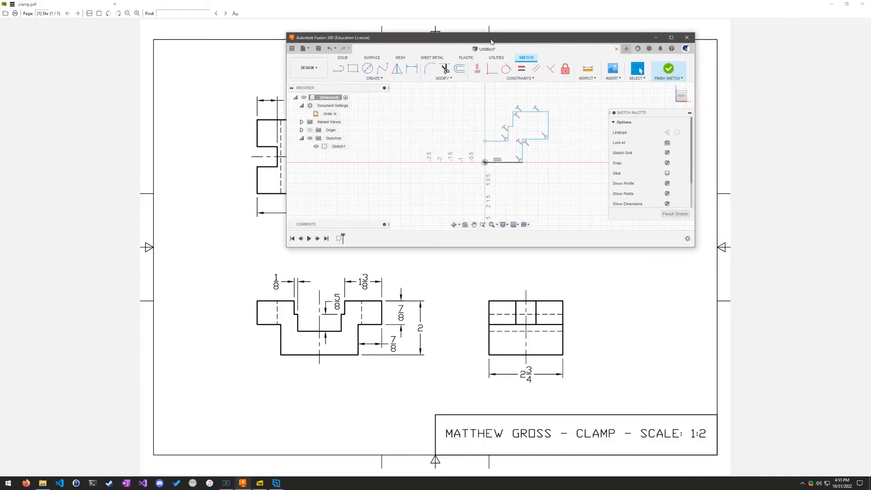
key(super+Left)
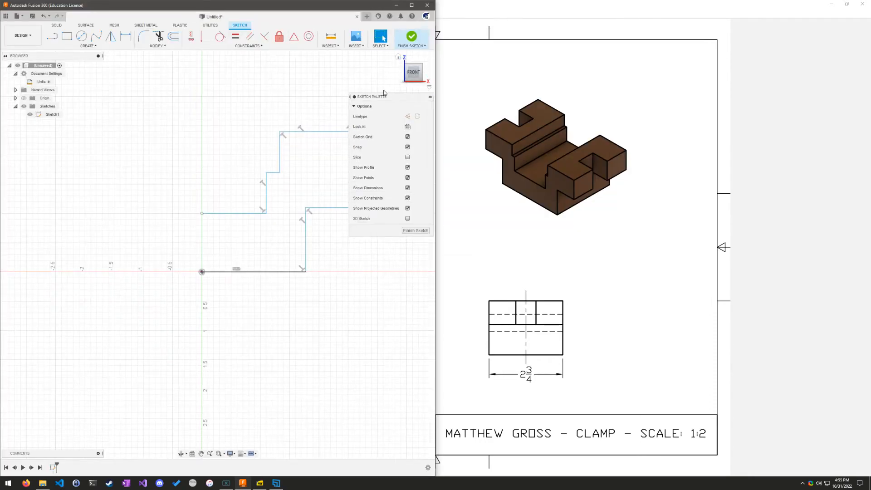
mouse_move(381, 97)
mouse_down()
mouse_move(106, 205)
mouse_move(80, 317)
mouse_up()
mouse_move(154, 60)
mouse_down()
mouse_move(68, 249)
mouse_move(109, 307)
mouse_up()
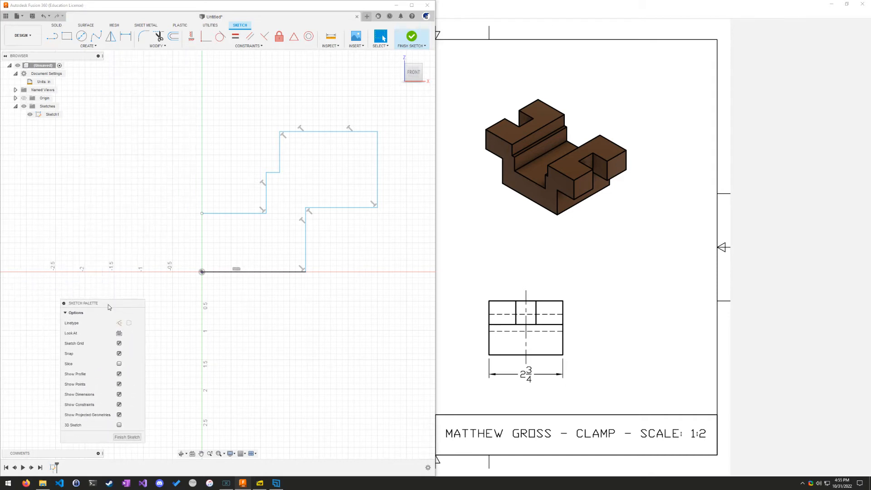
click(566, 7)
key(super+Right)
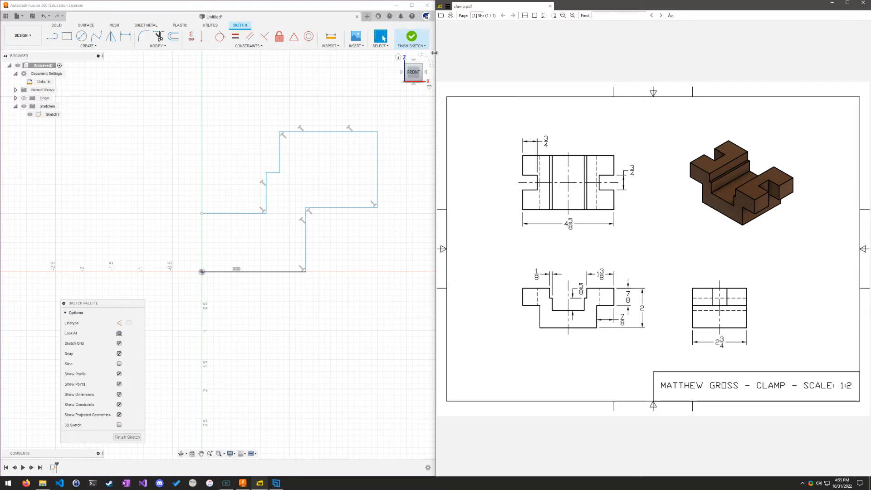
click(270, 108)
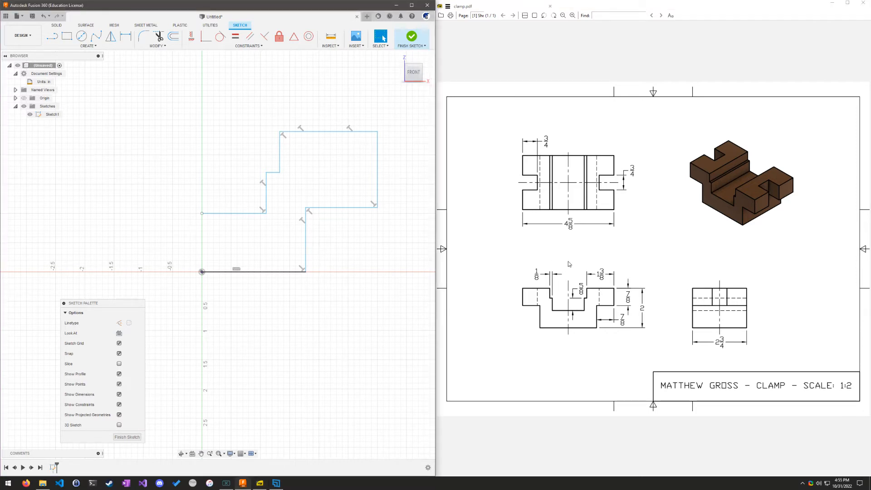
- Enlarge the clamp.pdf drawing so the dimensioned front view fills its window
click(573, 14)
click(573, 14)
click(573, 14)
click(574, 14)
click(573, 14)
drag(844, 451, 507, 68)
drag(604, 157, 660, 86)
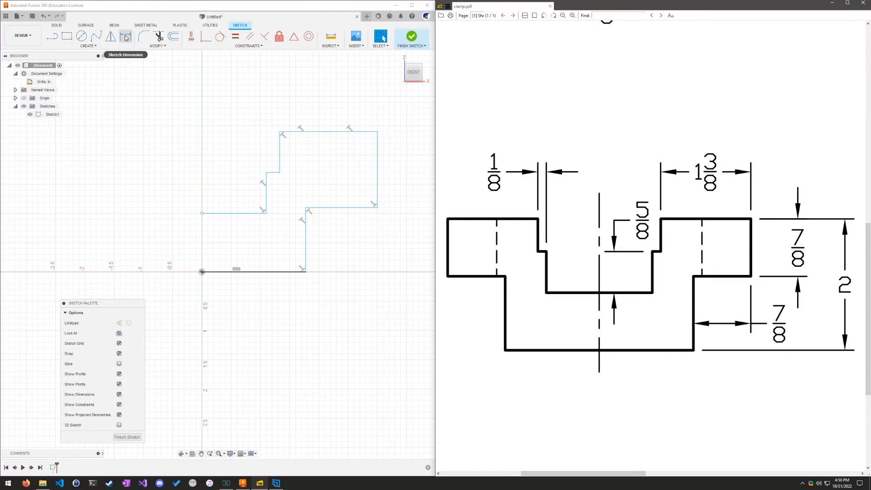
- Dimension the profile's top edge to 1 3/8 in
click(125, 37)
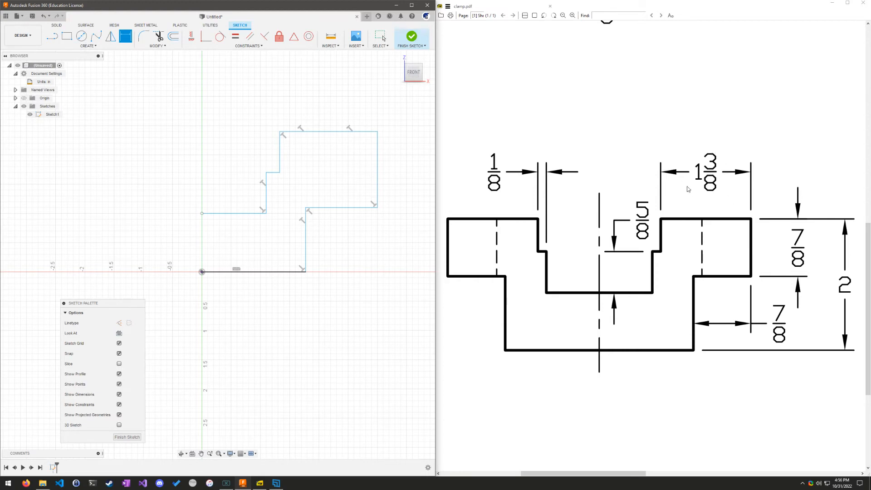
click(326, 133)
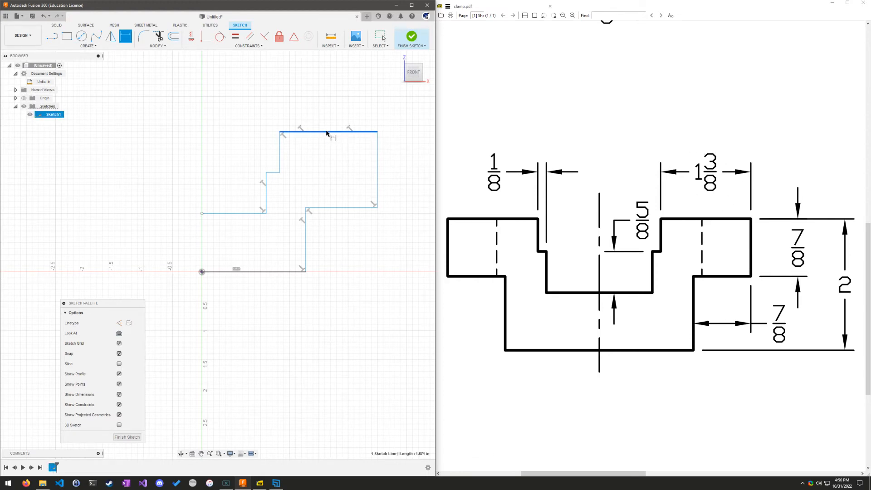
click(329, 95)
text(1 3/8)
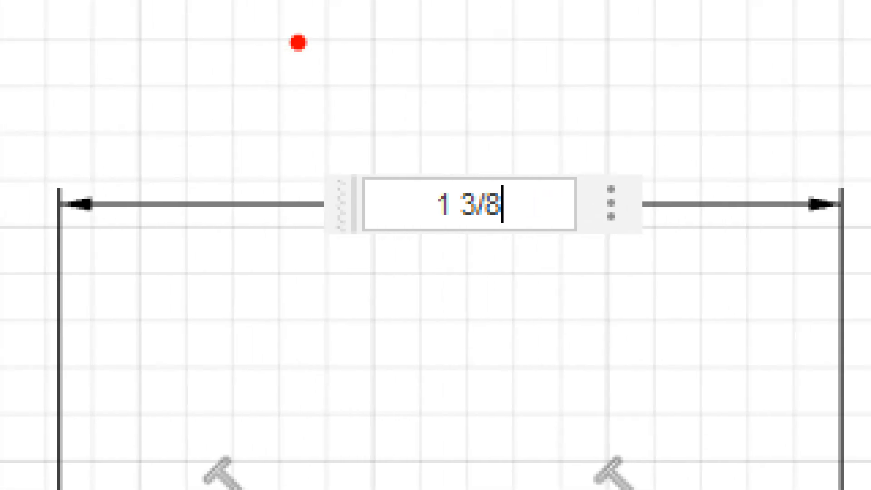
mouse_move(494, 144)
mouse_down()
mouse_move(418, 122)
mouse_move(575, 299)
mouse_up()
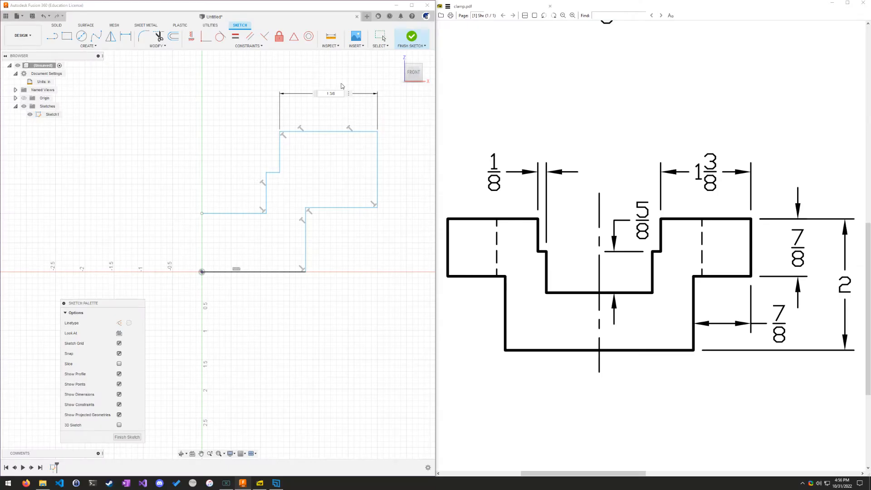
key(Return)
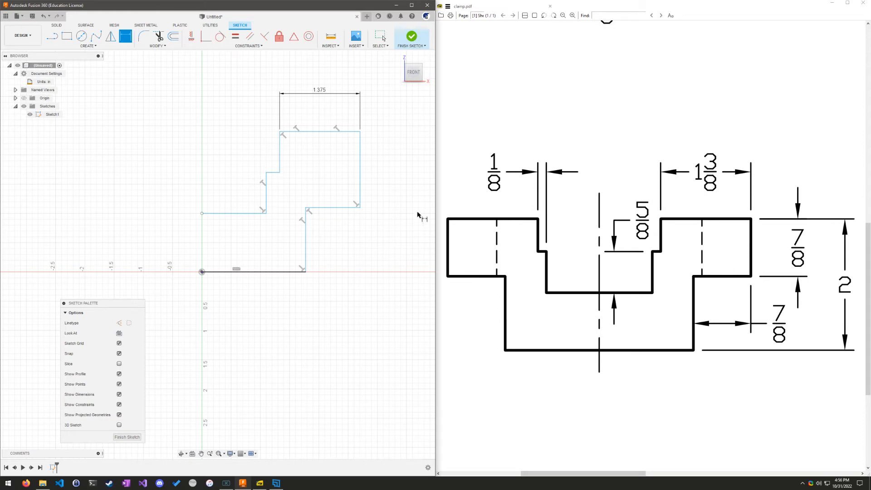
- Dimension the outer vertical edge of the profile's upper block to 7/8 in
click(360, 175)
click(386, 174)
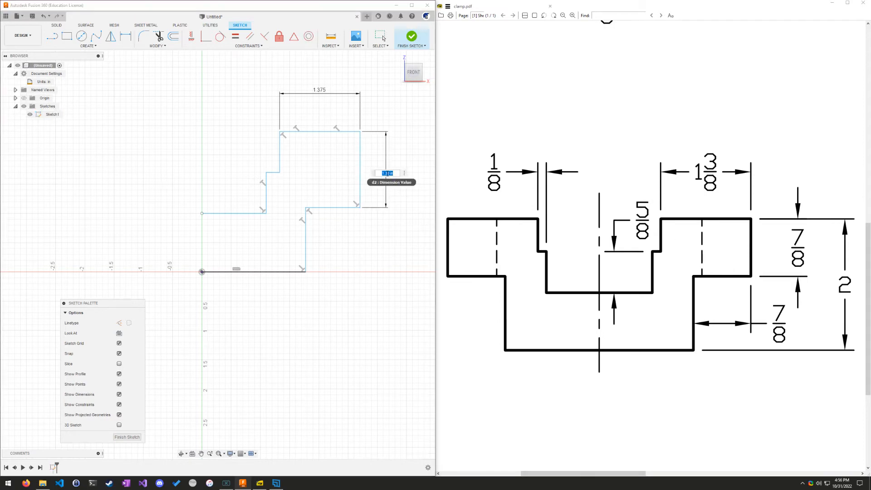
text(7/8)
key(Return)
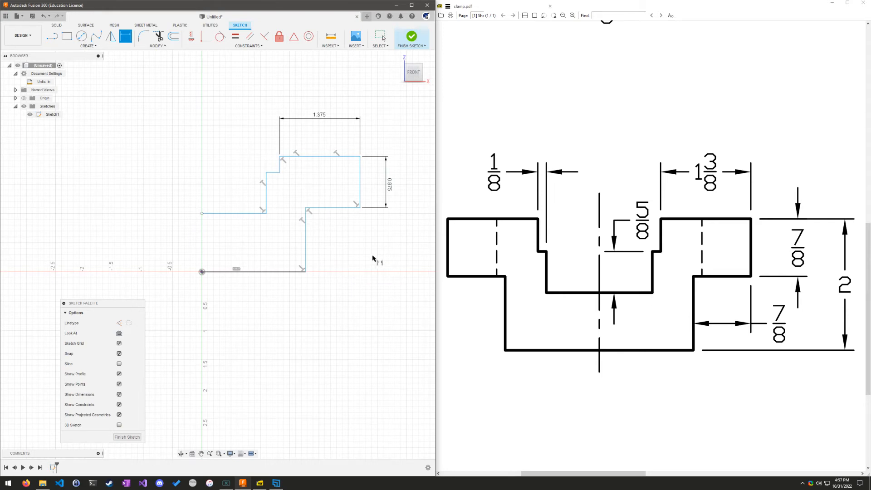
- Dimension the horizontal underside of the overhanging ledge to 7/8 in
click(336, 210)
click(340, 227)
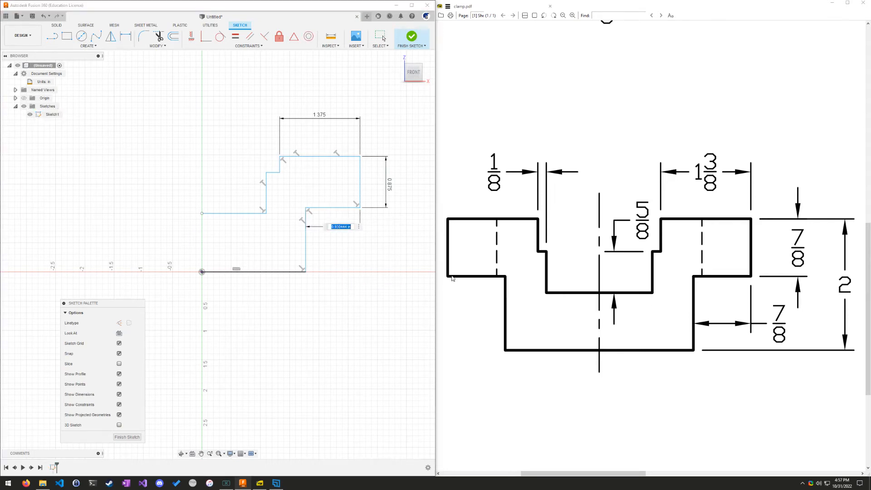
text(7/8)
key(Return)
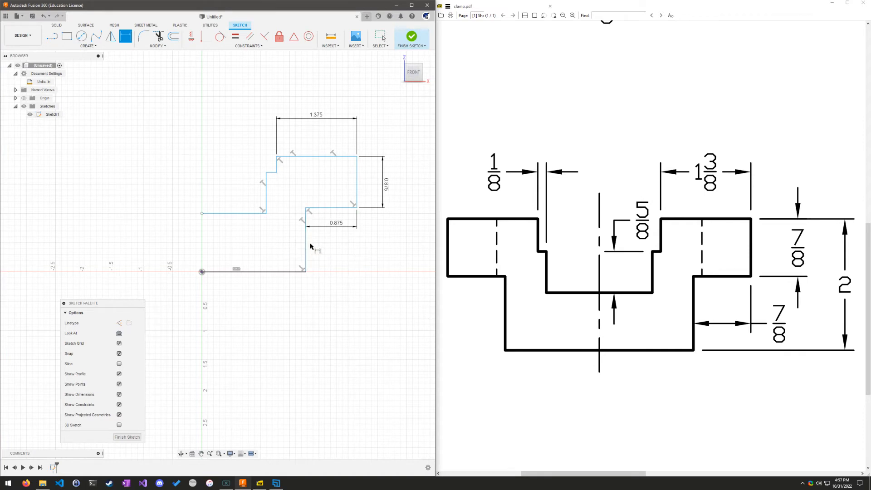
- Dimension the profile's overall height between its bottom and top edges to 2 in
click(290, 271)
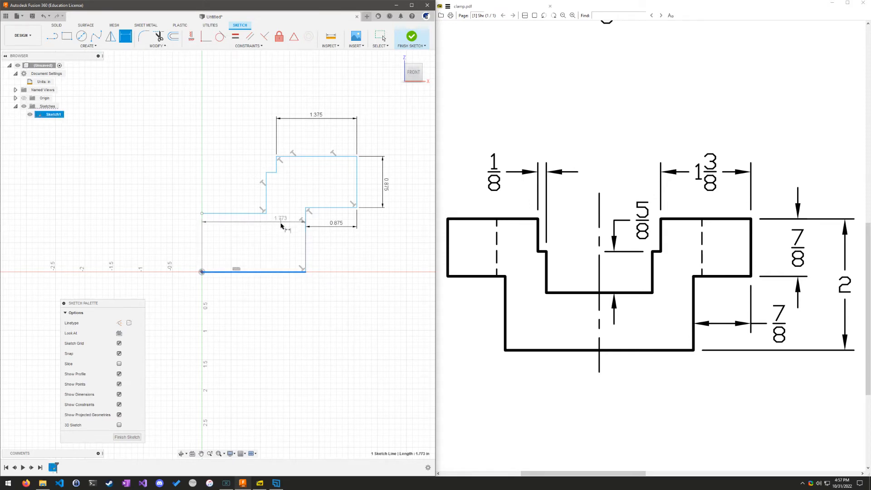
click(318, 157)
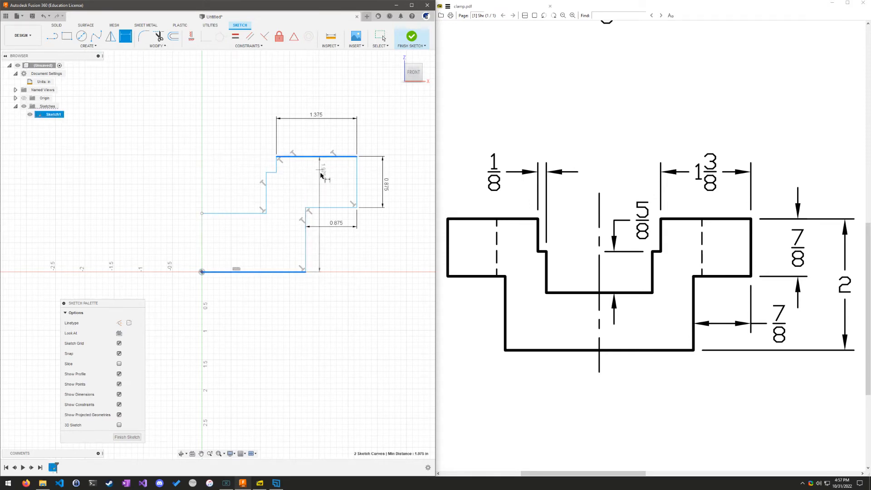
click(411, 191)
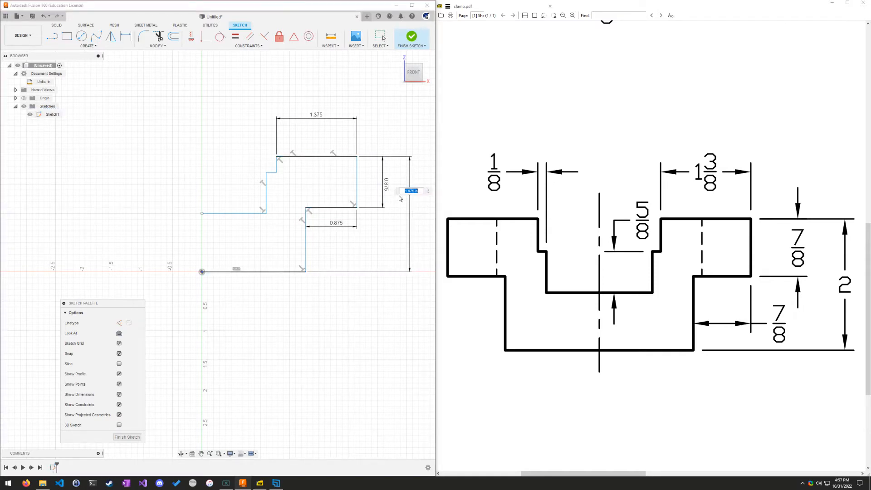
text(2)
key(Return)
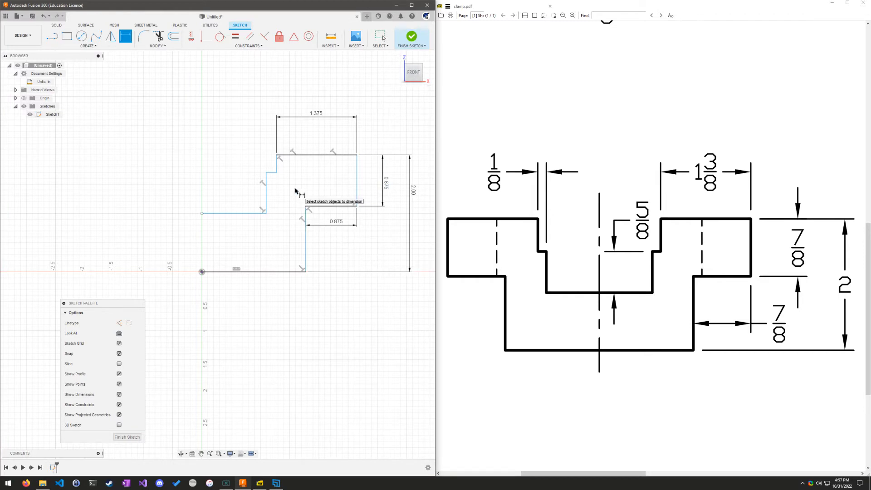
- Dimension the small horizontal step on the slot's inner side to 1/8 in wide
click(271, 175)
click(271, 96)
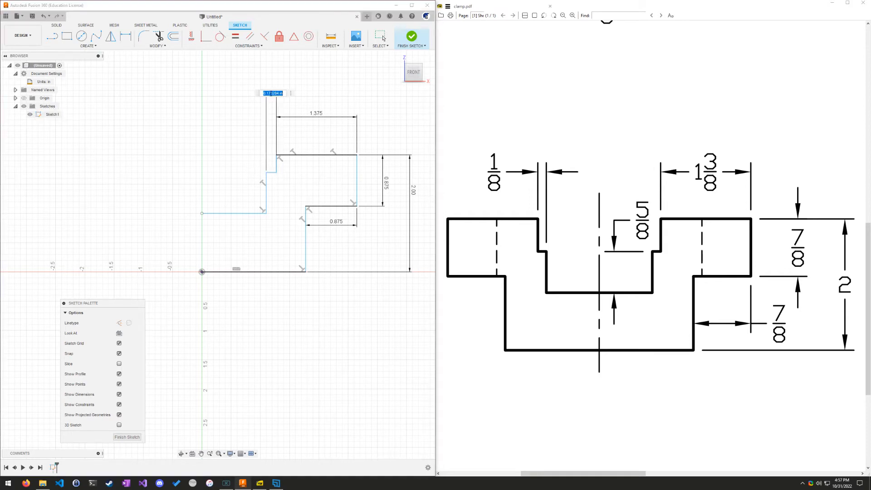
text(1)
key(Return)
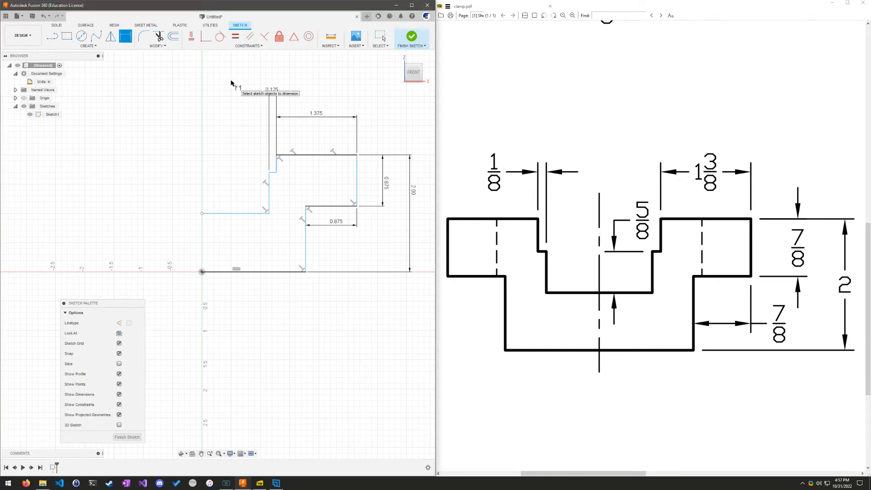
- Dimension the vertical slot wall below the small step to 5/8 in
click(270, 193)
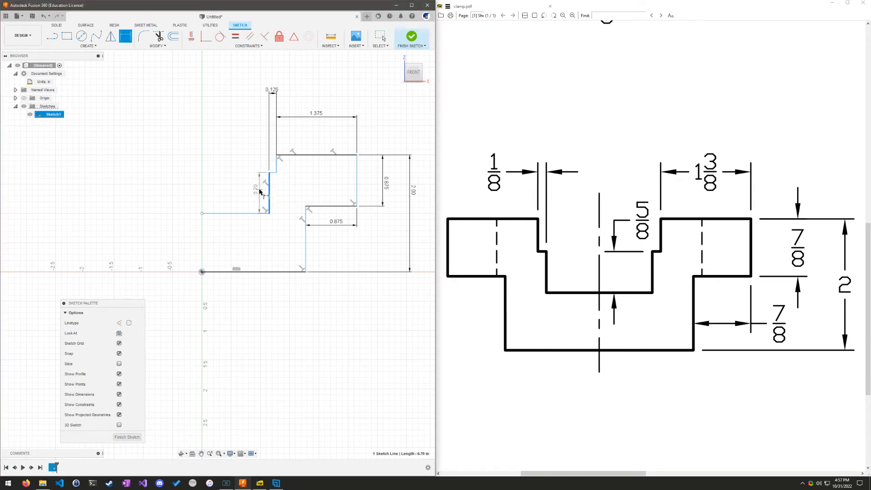
click(250, 186)
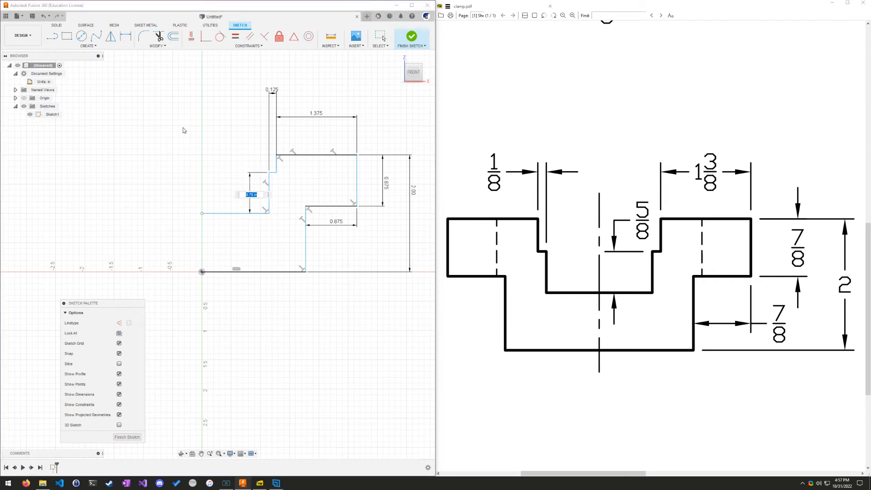
text(5/8)
key(Return)
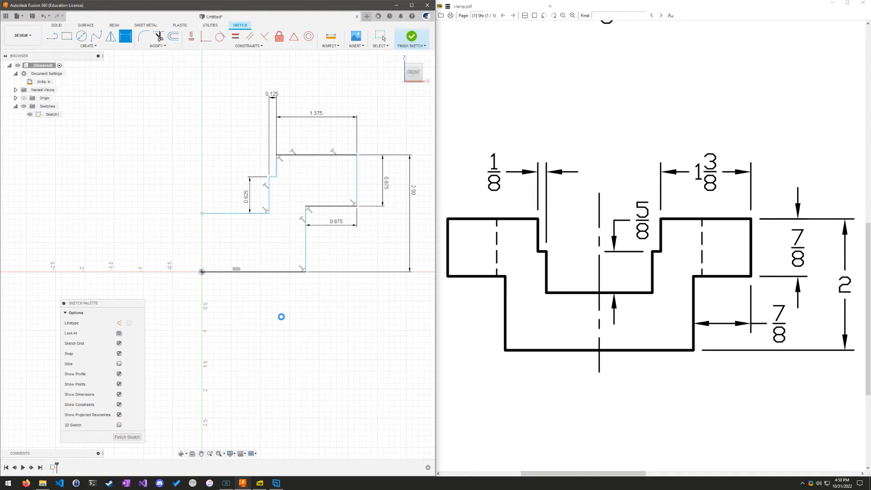
key(Escape)
- Draw a vertical construction line from the open end of the slot floor down to the origin
scroll(292, 317, down, 2)
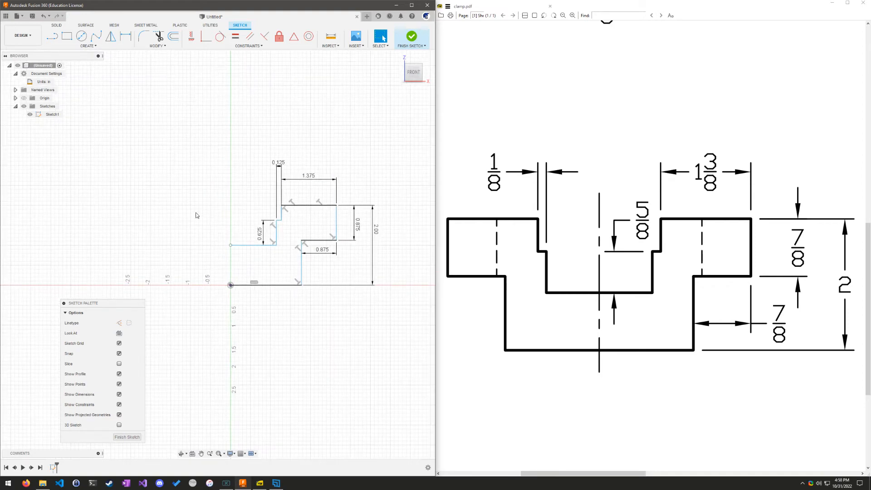
scroll(234, 247, up, 4)
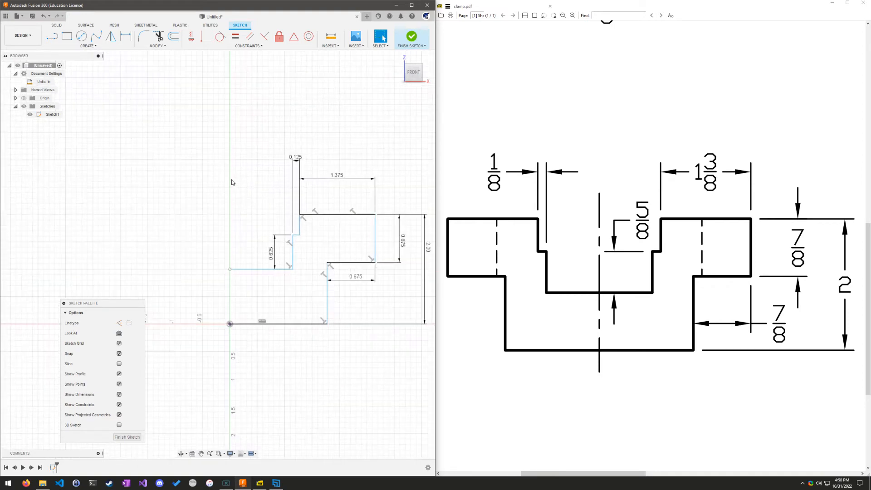
click(52, 36)
mouse_move(109, 308)
mouse_down()
mouse_move(113, 200)
mouse_move(161, 56)
mouse_move(167, 128)
mouse_move(152, 171)
mouse_up()
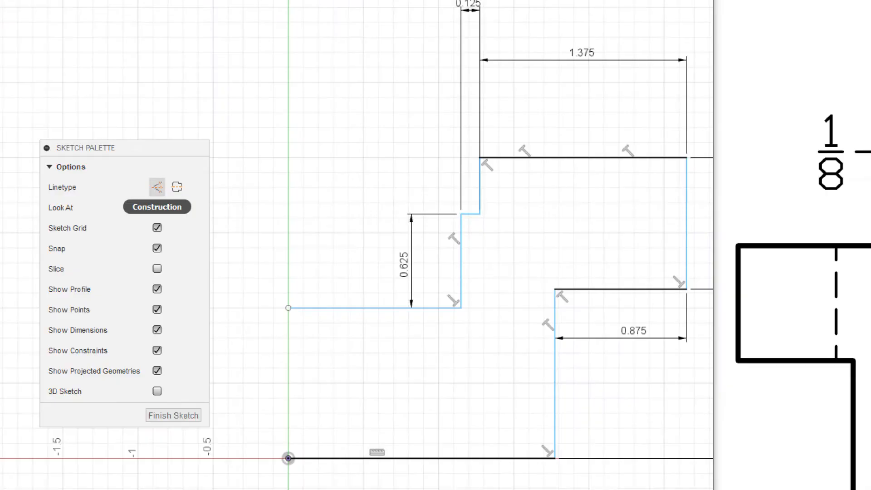
mouse_move(233, 157)
mouse_down()
mouse_move(248, 222)
mouse_move(266, 160)
mouse_move(237, 156)
mouse_up()
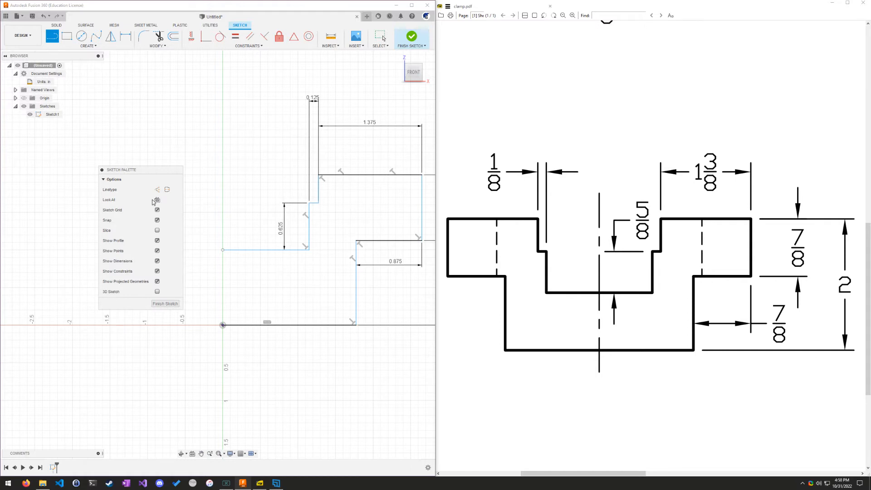
click(157, 190)
drag(161, 172, 125, 174)
click(222, 250)
click(223, 325)
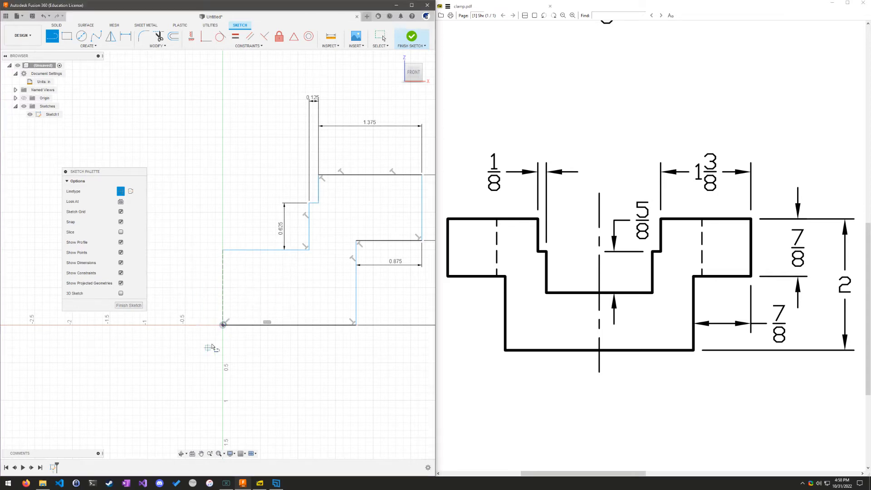
scroll(186, 357, down, 2)
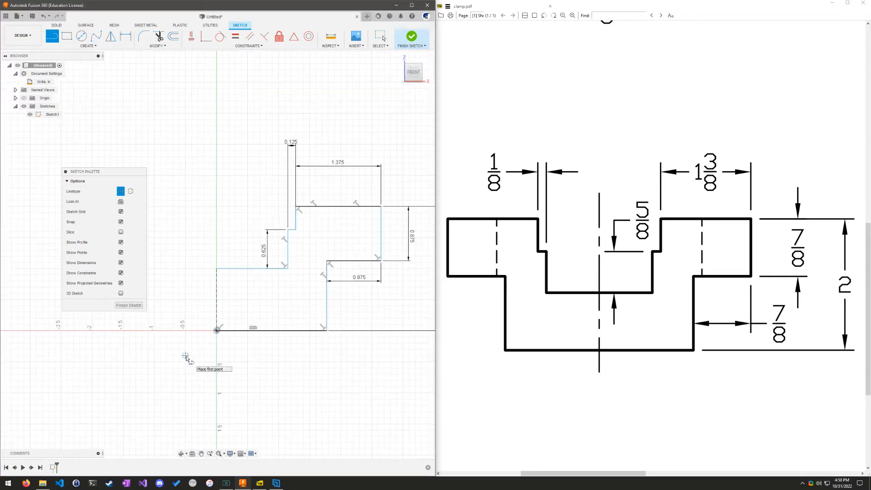
key(Escape)
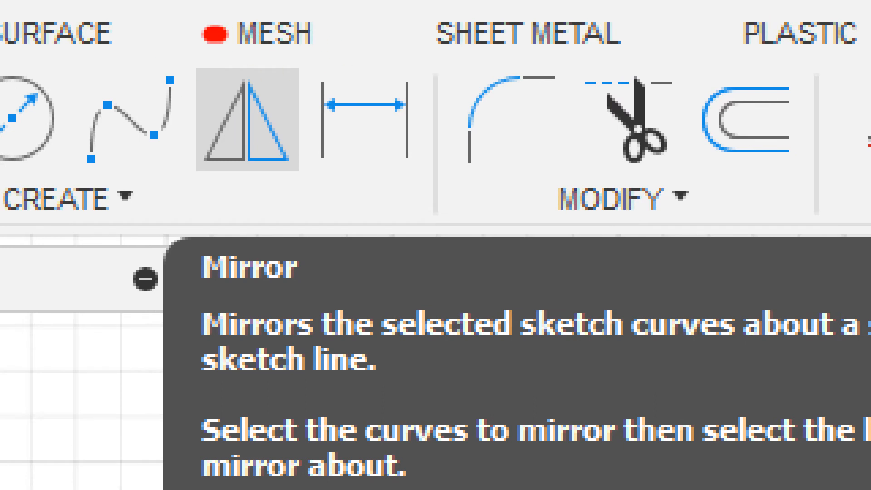
- Mirror all solid lines of the half profile about the vertical construction line to complete the front profile
mouse_move(211, 34)
mouse_down()
mouse_move(203, 197)
mouse_move(311, 171)
mouse_move(240, 21)
mouse_up()
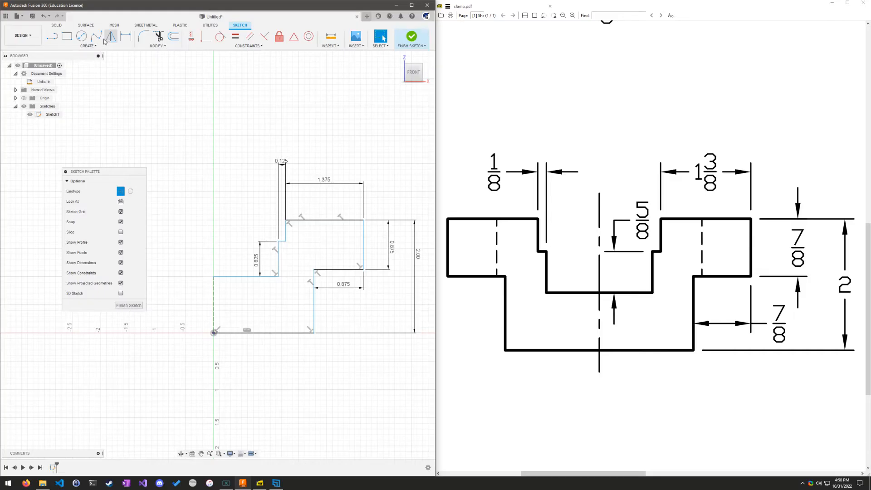
click(271, 146)
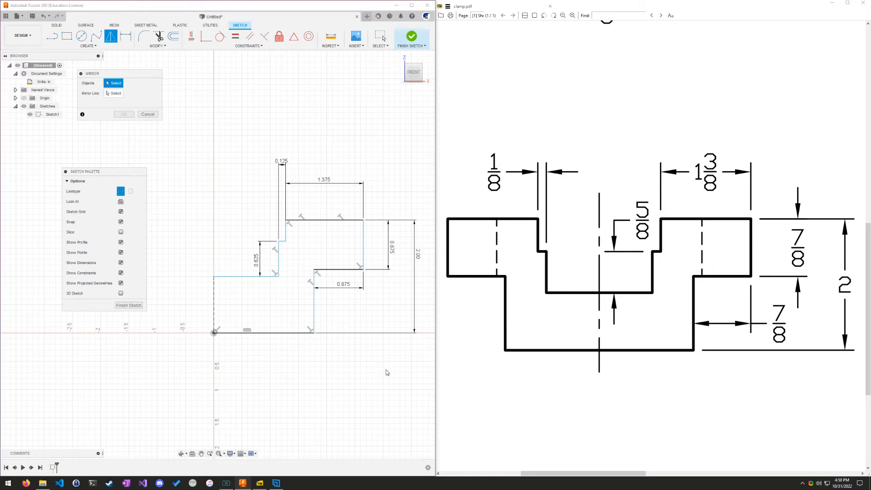
mouse_move(406, 182)
mouse_down()
mouse_move(305, 263)
mouse_move(239, 396)
mouse_move(315, 385)
mouse_move(385, 177)
mouse_up()
mouse_move(222, 173)
mouse_down()
mouse_move(369, 298)
mouse_move(396, 390)
mouse_up()
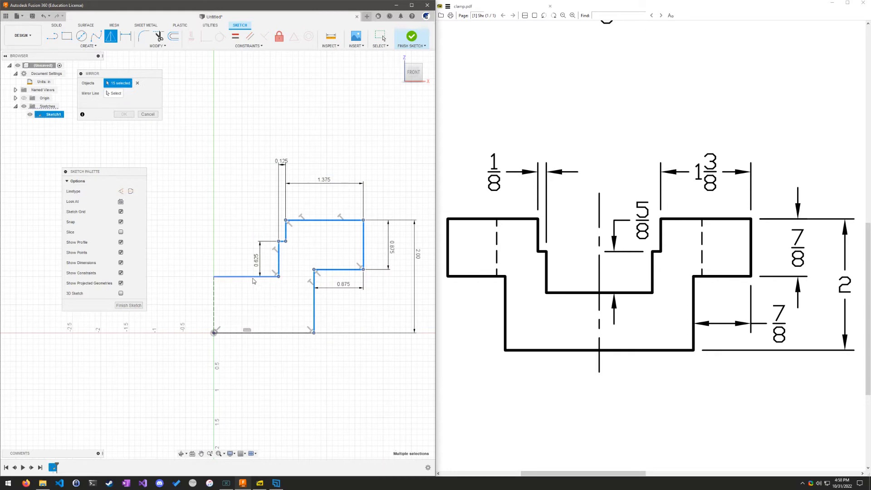
drag(252, 237, 244, 356)
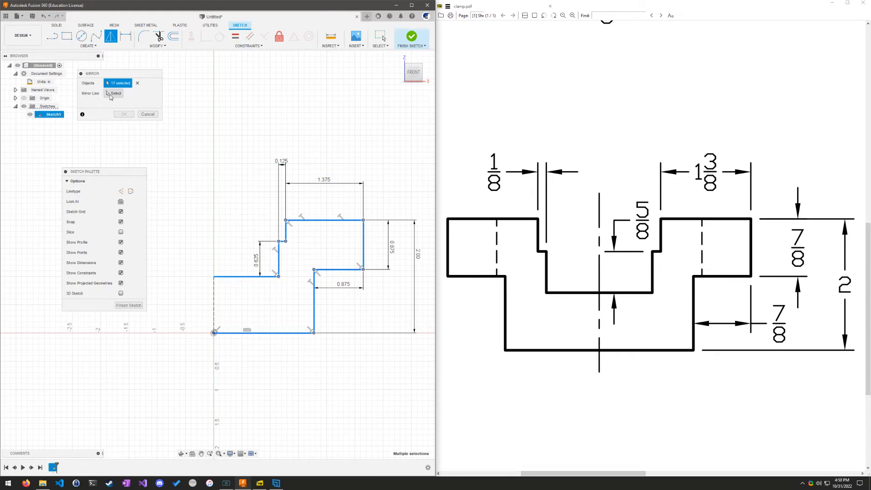
click(113, 93)
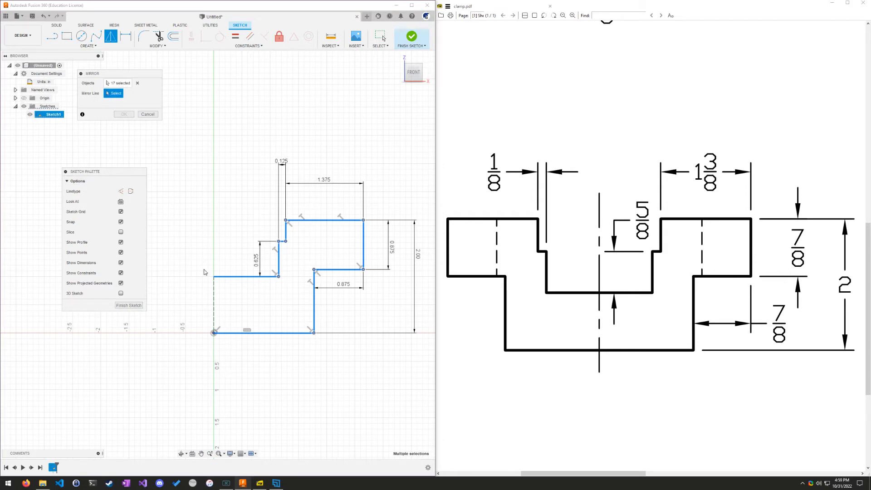
click(214, 298)
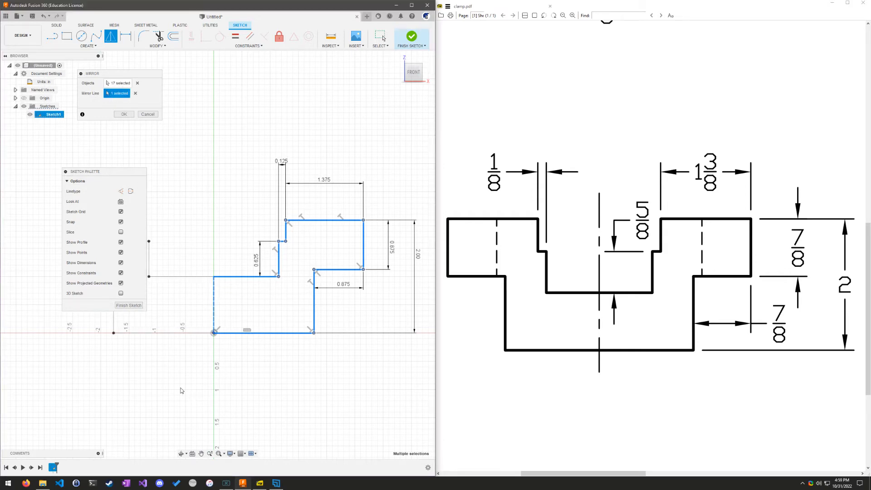
mouse_move(149, 384)
middle_down()
mouse_move(175, 371)
mouse_move(228, 372)
middle_up()
scroll(264, 358, down, 3)
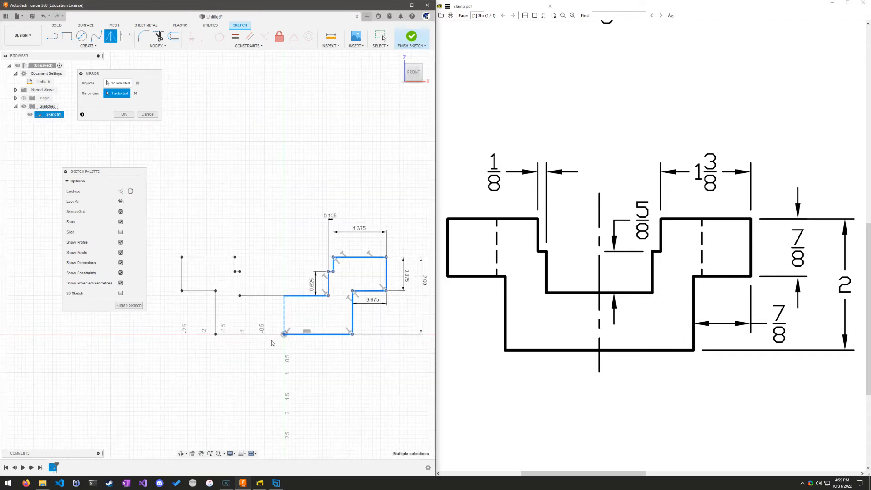
scroll(317, 370, down, 1)
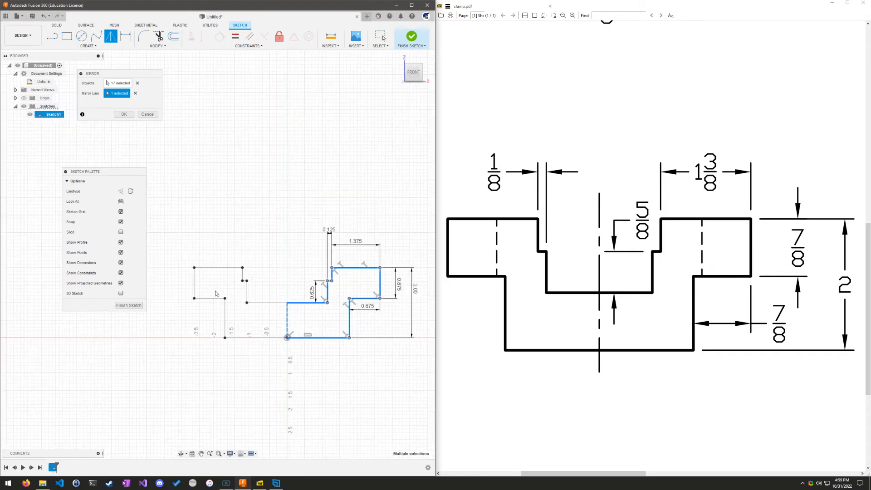
click(126, 113)
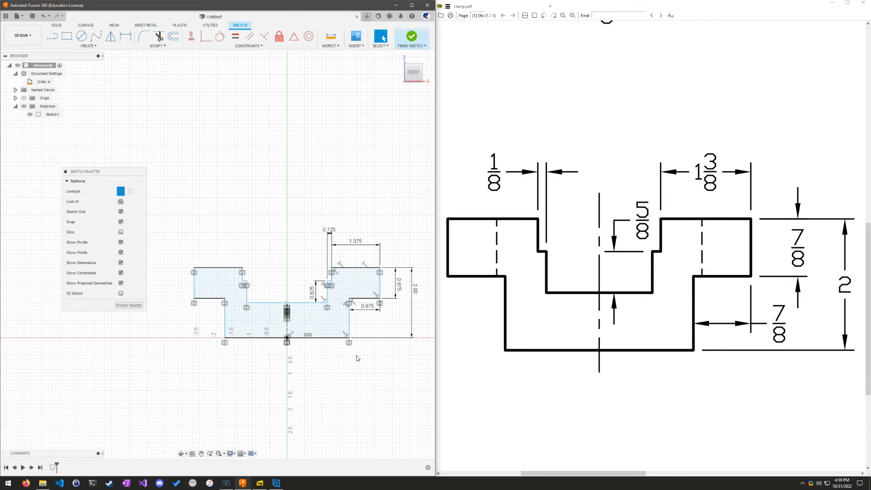
- Pull the lower block's vertical side inward to test its freedom, and examine the clamp.pdf views for the missing width dimension
drag(349, 325, 342, 324)
mouse_move(788, 387)
mouse_down()
mouse_move(583, 362)
mouse_move(567, 297)
mouse_up()
drag(849, 322, 505, 334)
drag(624, 353, 721, 343)
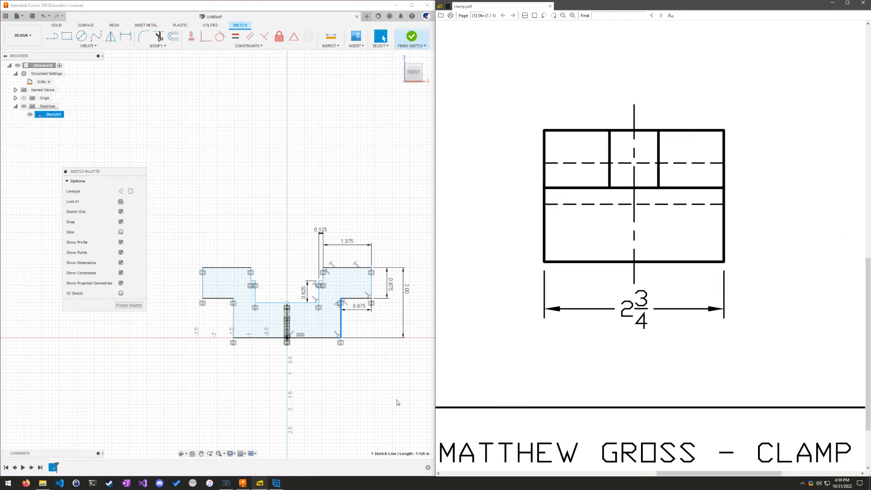
click(341, 390)
click(127, 39)
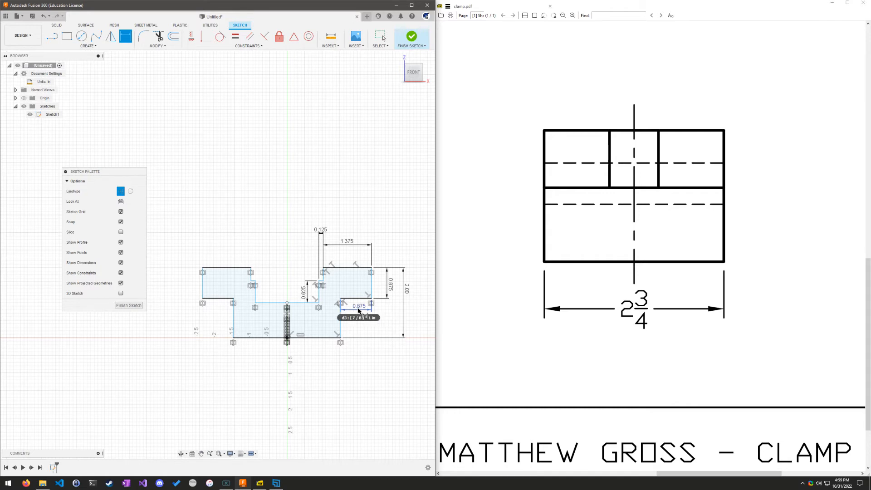
key(Escape)
mouse_move(570, 220)
mouse_down()
mouse_move(755, 339)
mouse_move(573, 284)
mouse_move(618, 239)
mouse_move(671, 377)
mouse_move(686, 392)
mouse_up()
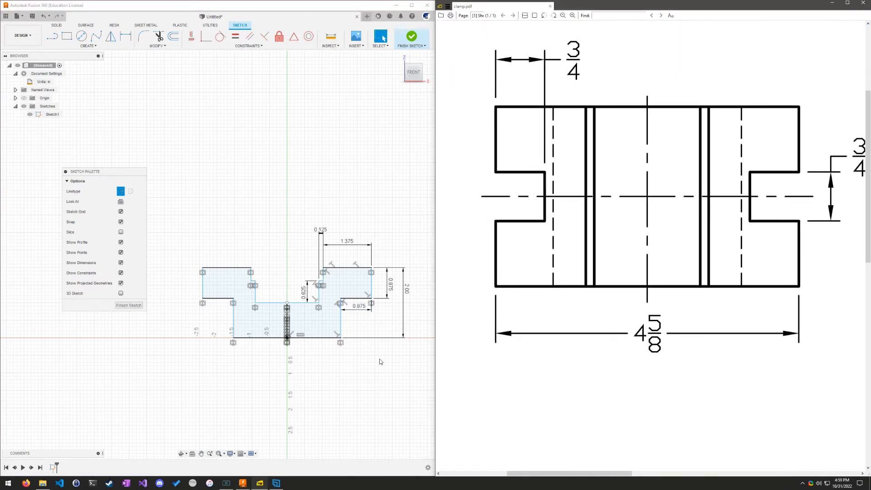
- Dimension the overall width between the profile's two outermost vertical edges to 4 5/8 in
click(125, 36)
click(371, 283)
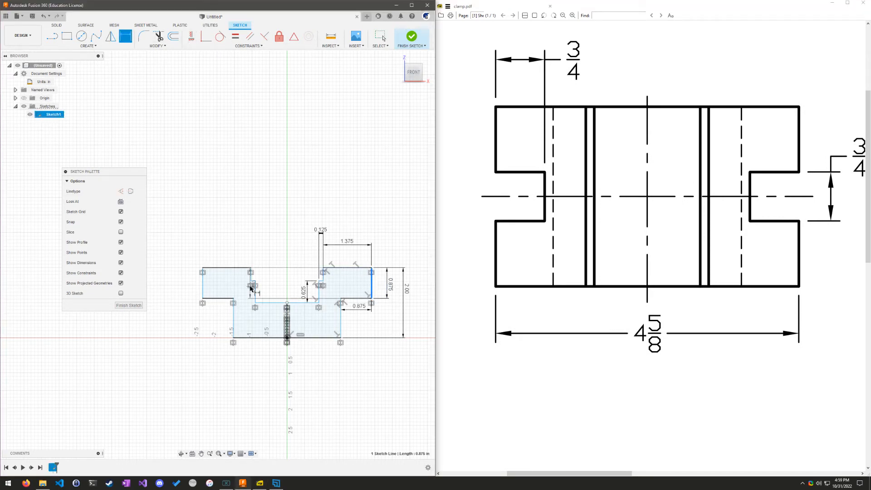
click(204, 290)
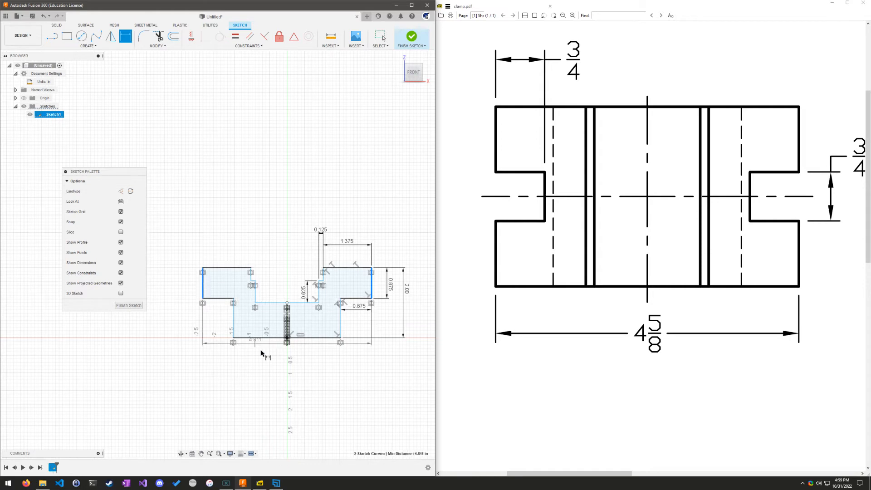
click(313, 362)
text(4 5/8)
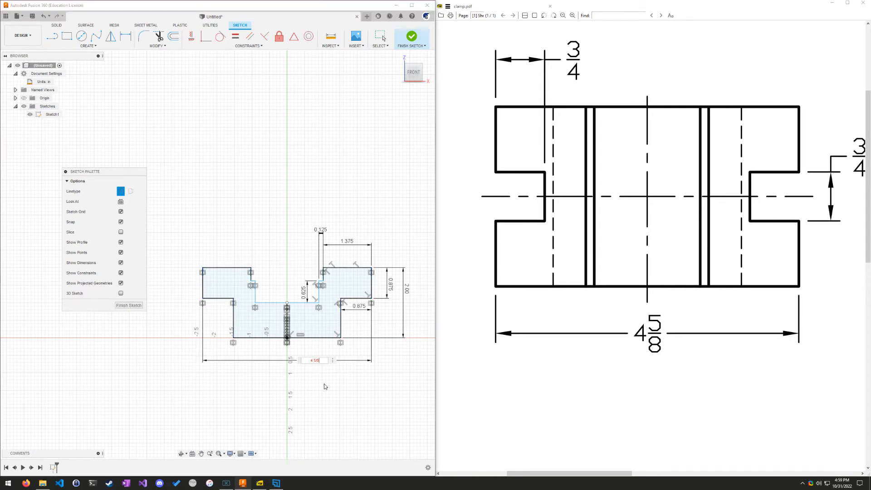
key(Return)
key(Escape)
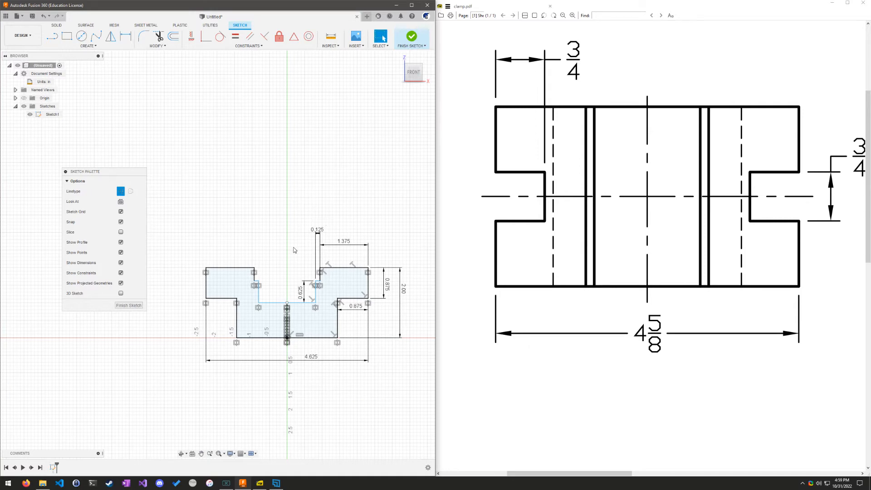
- Test the slot's remaining freedom by pulling its step corner and moving its floor line downward
scroll(302, 283, up, 1)
drag(321, 281, 322, 281)
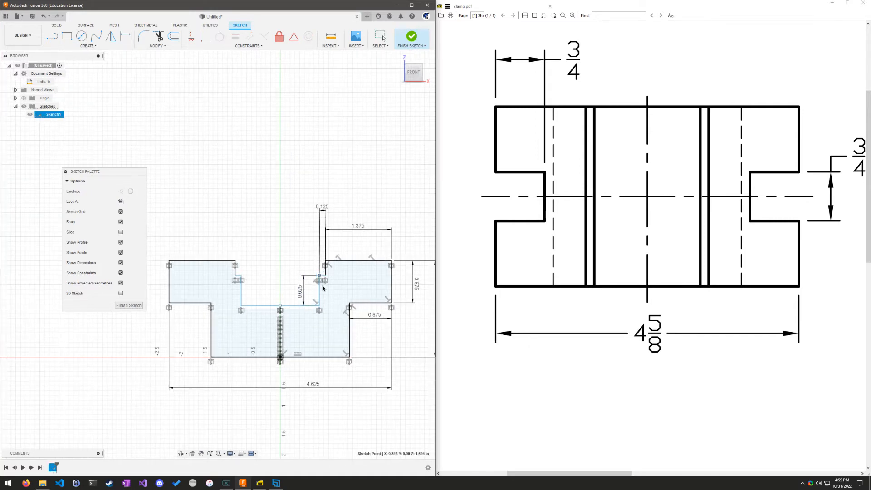
click(320, 296)
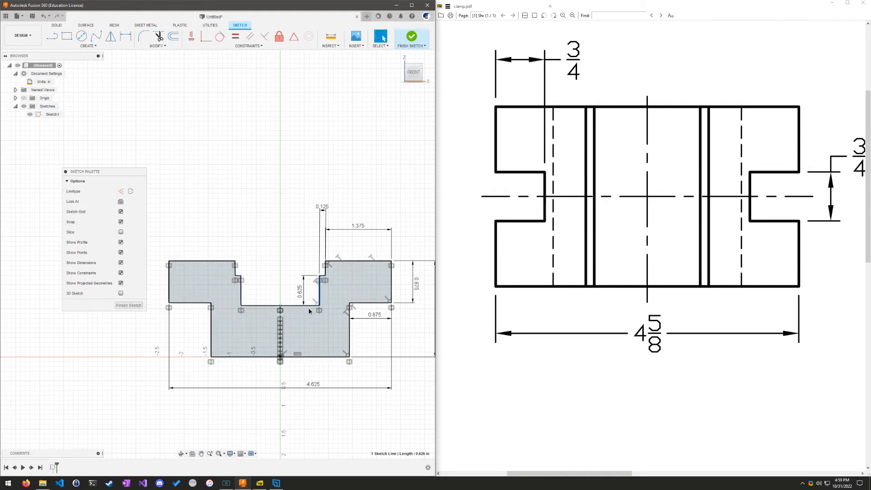
drag(305, 305, 306, 327)
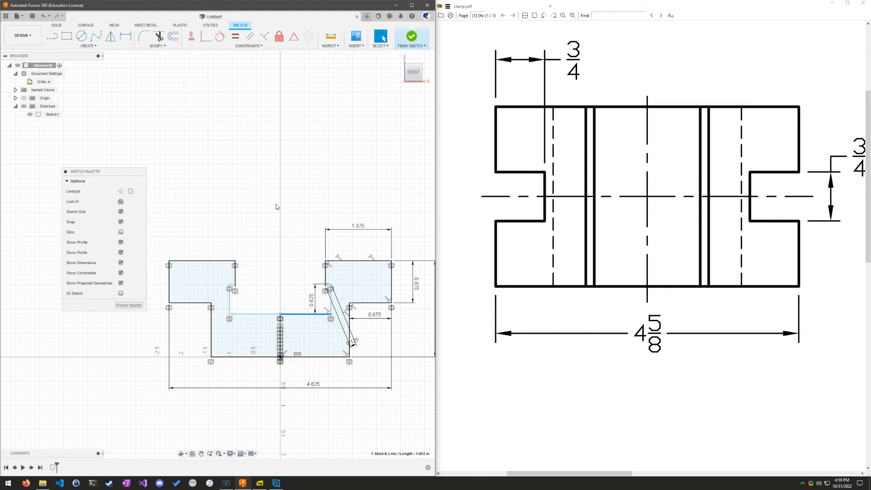
- Undo the last slot move and examine the front view's dimensions in clamp.pdf
key(ctrl+z)
scroll(532, 360, down, 10)
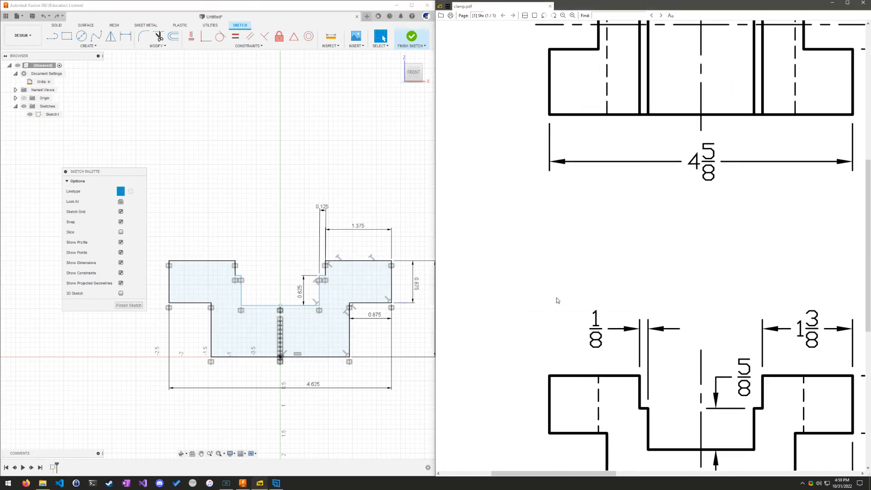
scroll(642, 296, up, 3)
drag(622, 377, 632, 378)
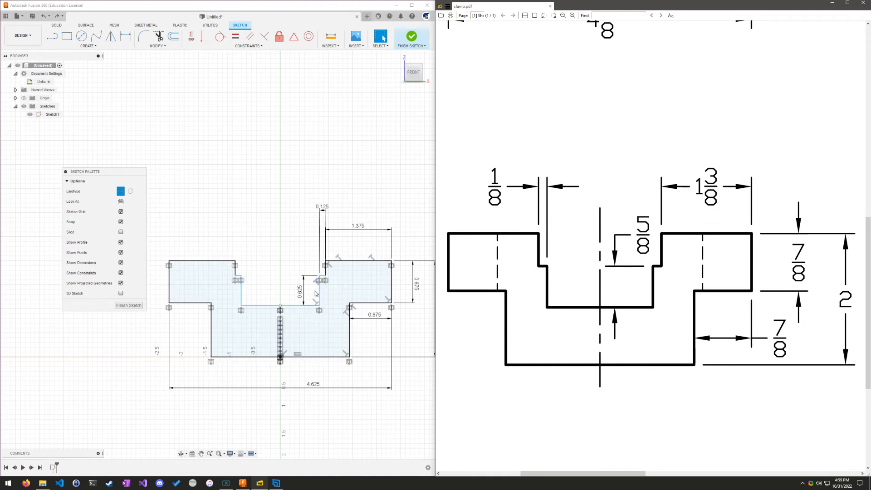
- Pull the slot's vertical side downward to test the step's remaining freedom, and examine its tilt against the neighbouring edges and dimensions
drag(317, 294, 314, 313)
scroll(322, 290, up, 5)
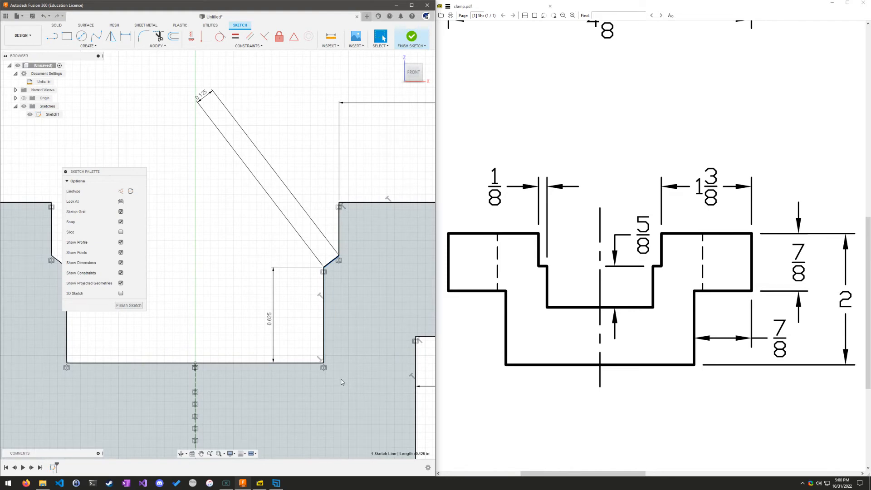
click(385, 258)
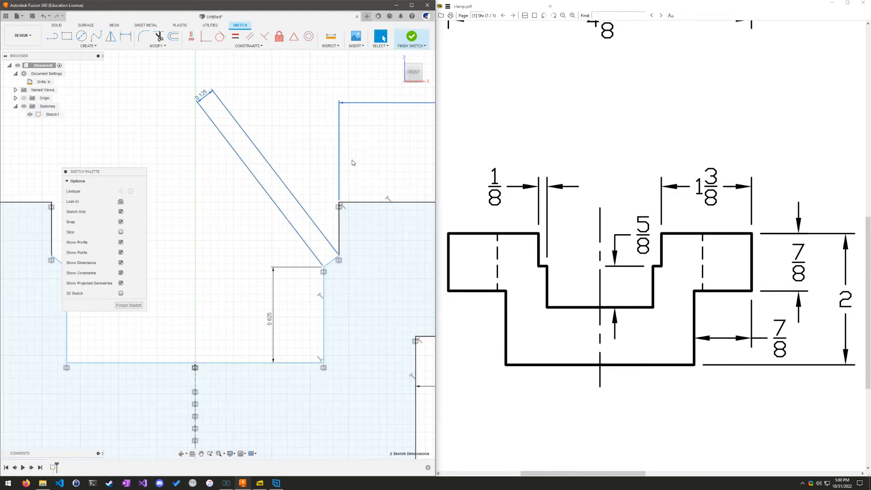
scroll(400, 180, down, 1)
middle_drag(401, 182, 244, 176)
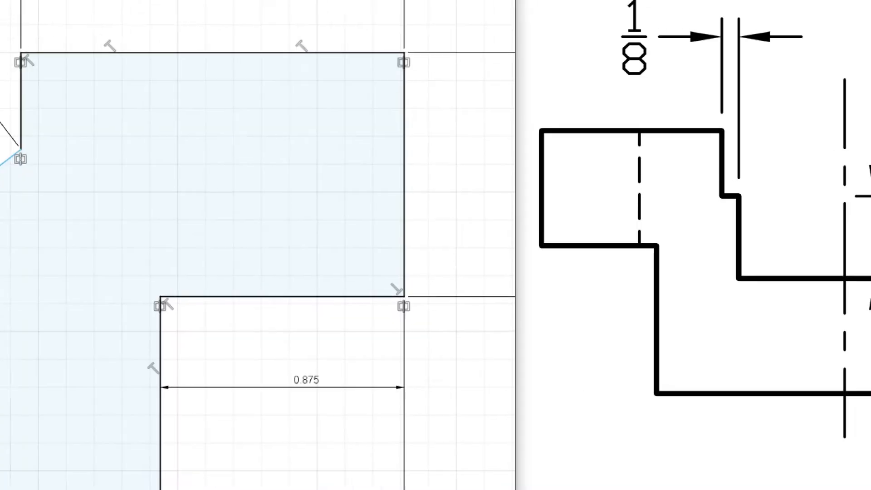
mouse_move(305, 266)
mouse_down()
mouse_move(325, 313)
mouse_move(290, 249)
mouse_up()
key(Escape)
mouse_move(343, 336)
shift+middle_down()
mouse_move(396, 346)
mouse_move(350, 348)
shift+middle_up()
key(Escape)
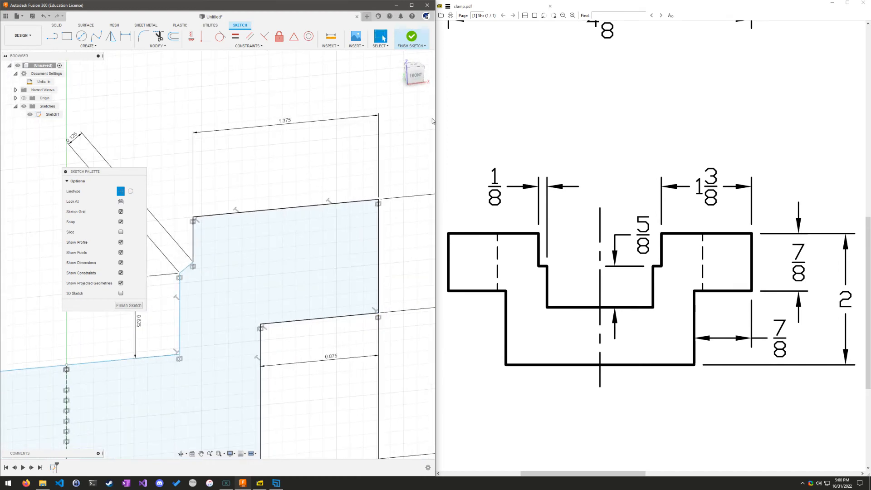
- Constrain the slot's slanted step line perpendicular to the vertical edge above it
click(415, 75)
mouse_move(228, 150)
middle_down()
mouse_move(270, 161)
mouse_move(379, 150)
middle_up()
scroll(341, 262, up, 3)
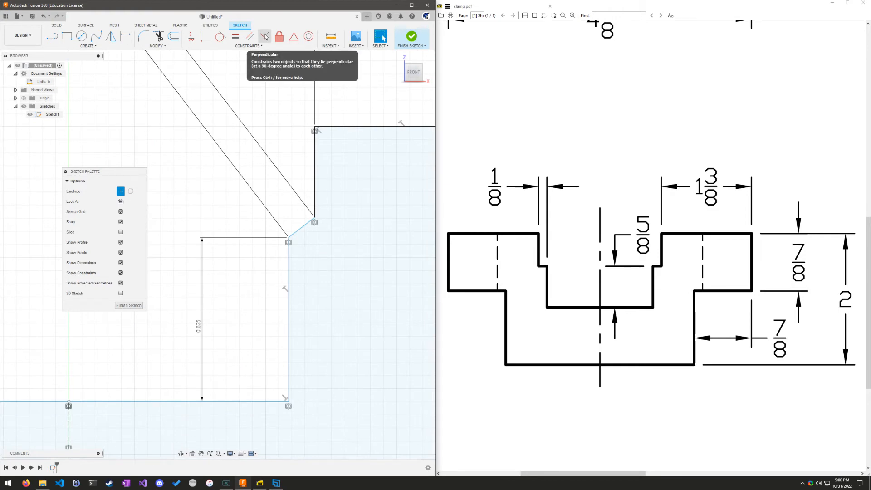
key(ctrl+1)
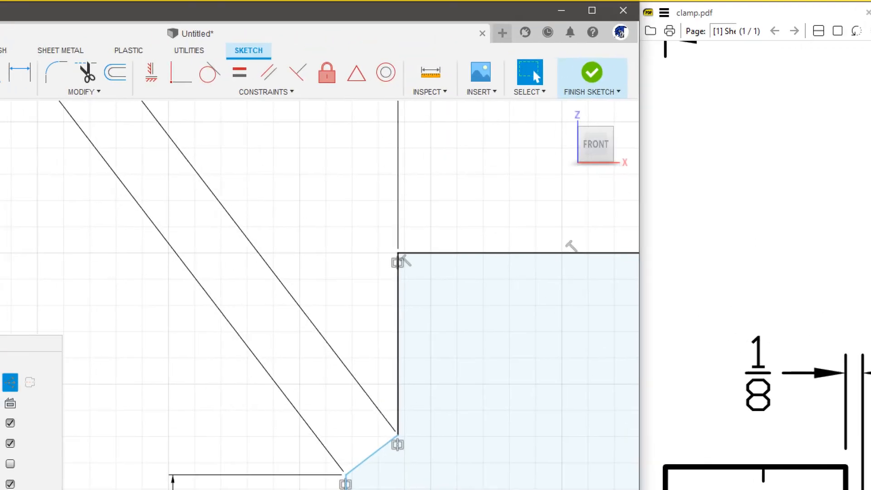
click(206, 47)
mouse_move(211, 44)
mouse_down()
mouse_move(130, 31)
mouse_move(249, 114)
mouse_move(451, 101)
mouse_move(254, 32)
mouse_move(209, 42)
mouse_up()
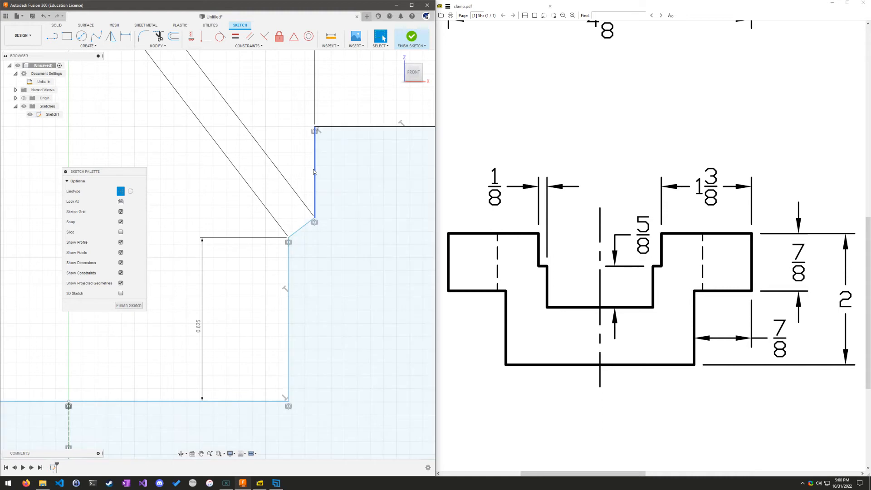
click(315, 171)
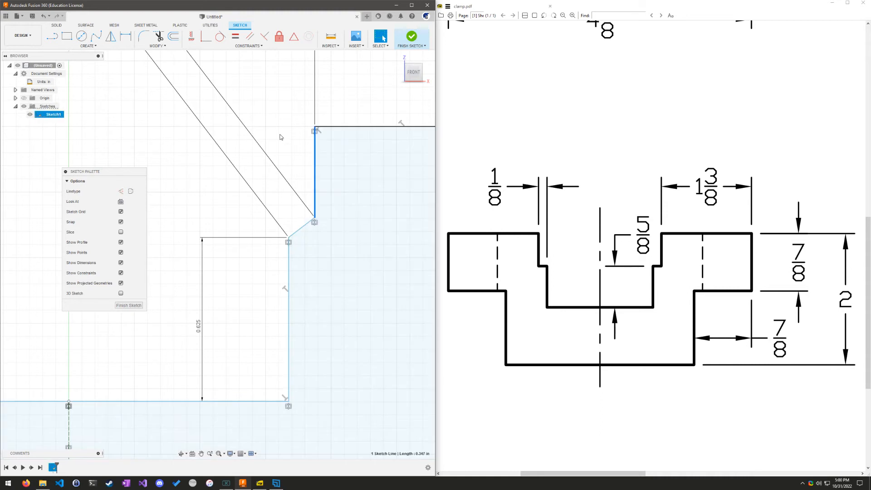
click(264, 38)
click(299, 231)
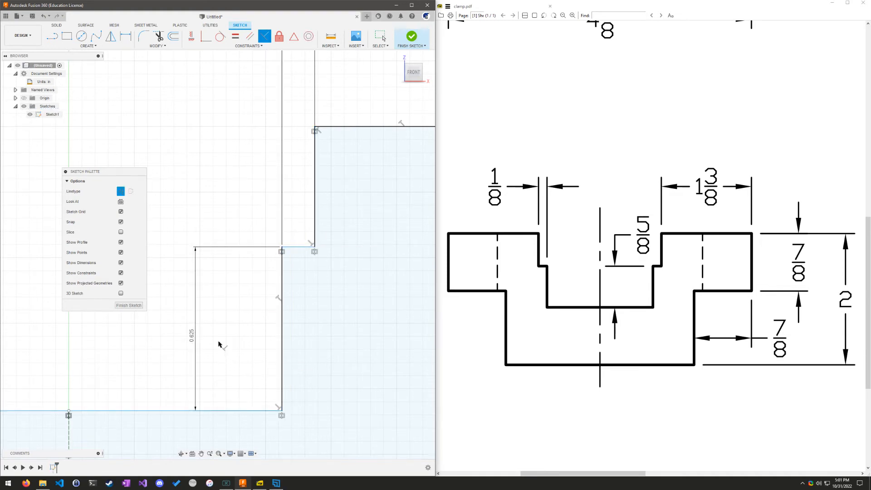
scroll(205, 313, down, 5)
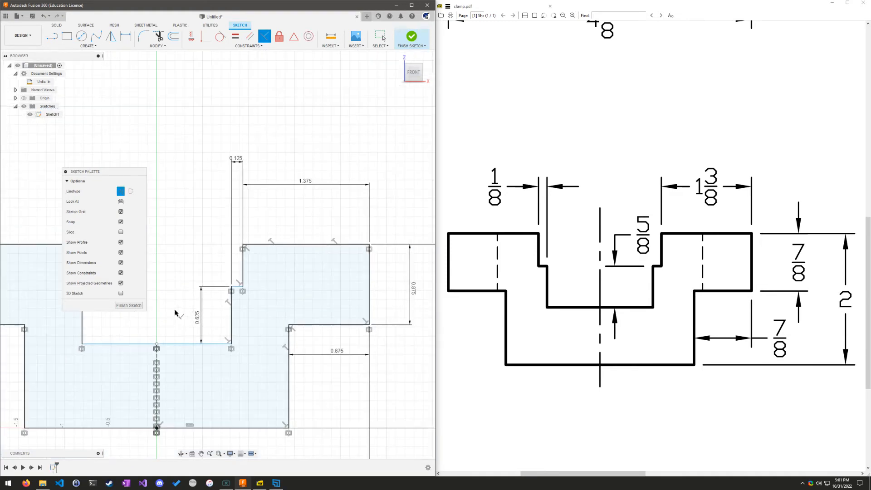
middle_drag(201, 291, 324, 263)
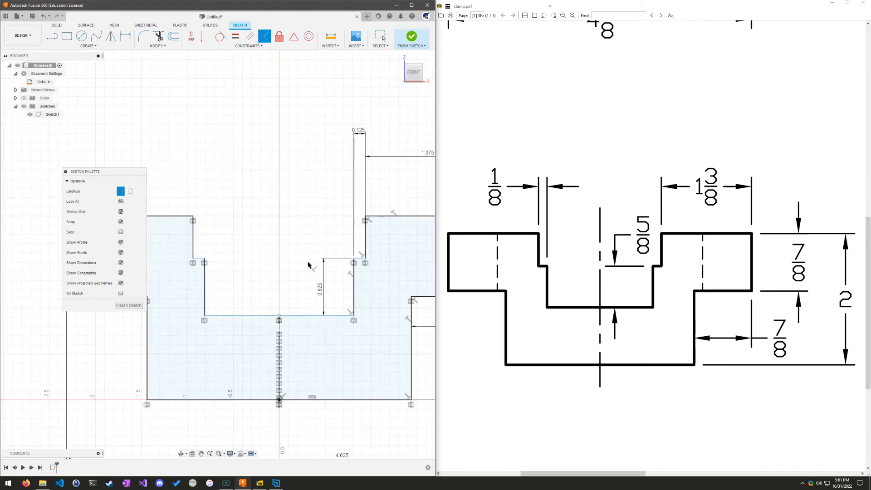
key(Escape)
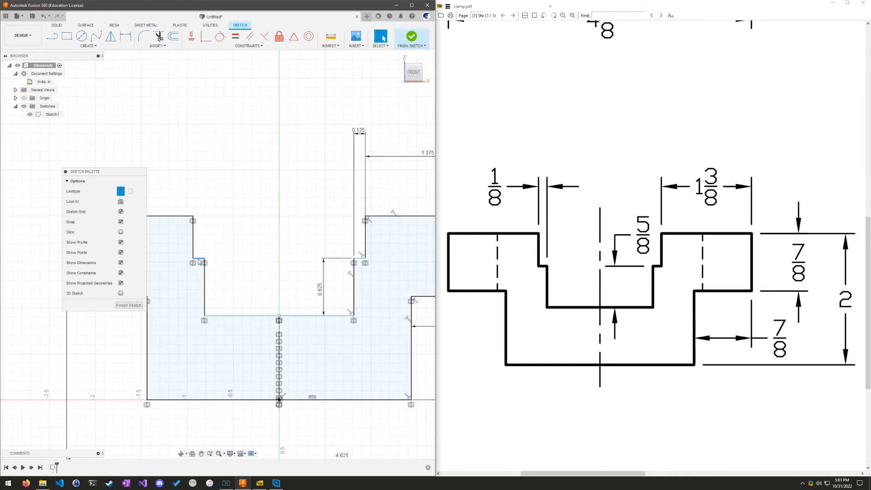
- Pull the slot's step line and floor corner up and down to test whether the slot height is still free
drag(365, 261, 357, 252)
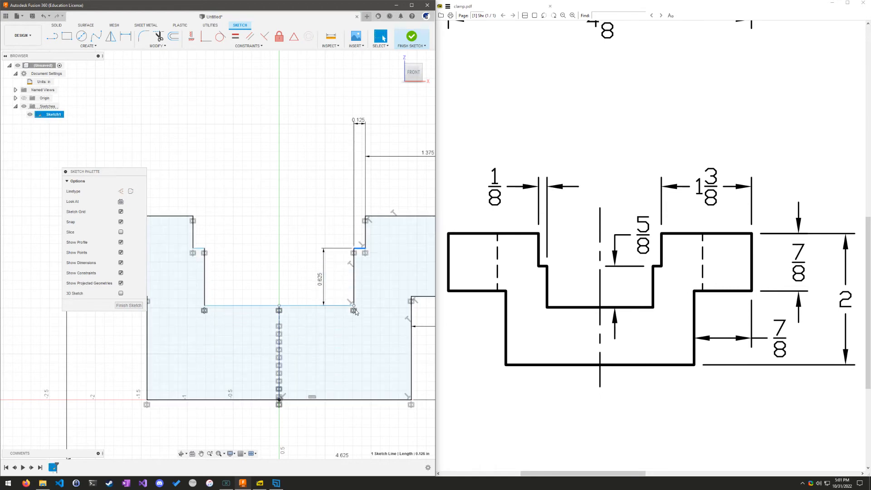
drag(354, 306, 346, 291)
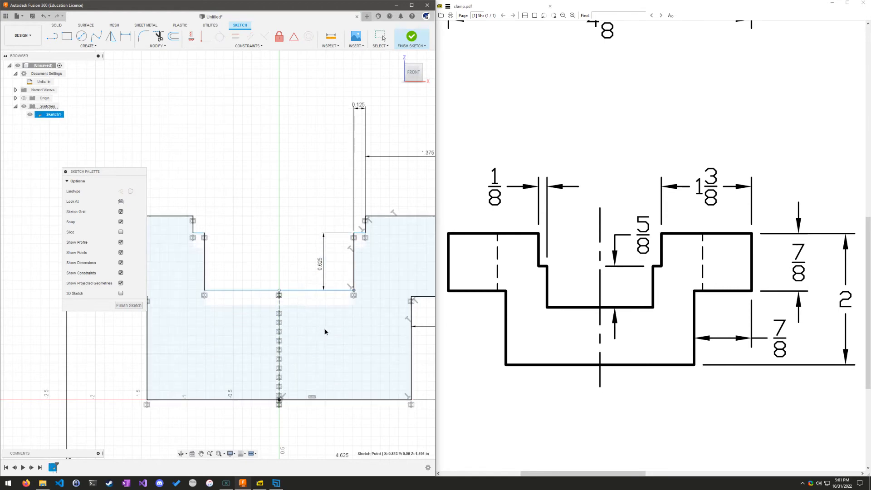
drag(359, 238, 359, 242)
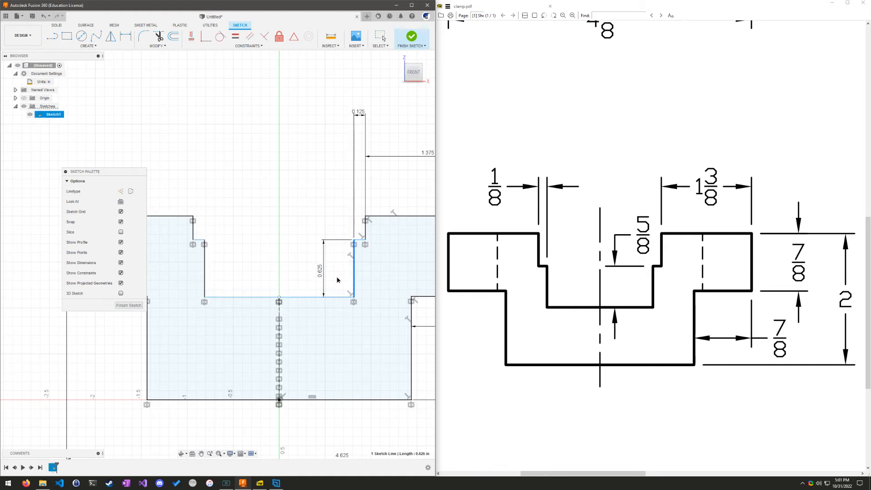
mouse_move(366, 239)
mouse_down()
mouse_move(353, 248)
mouse_move(360, 259)
mouse_up()
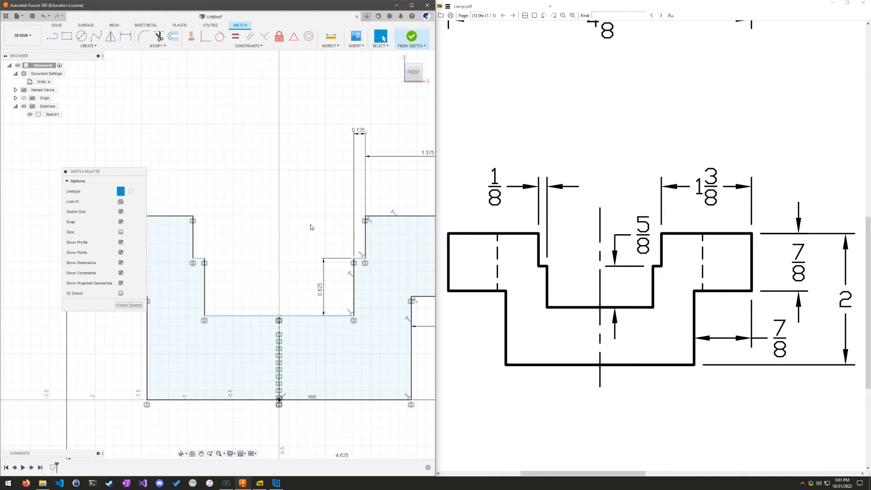
click(313, 316)
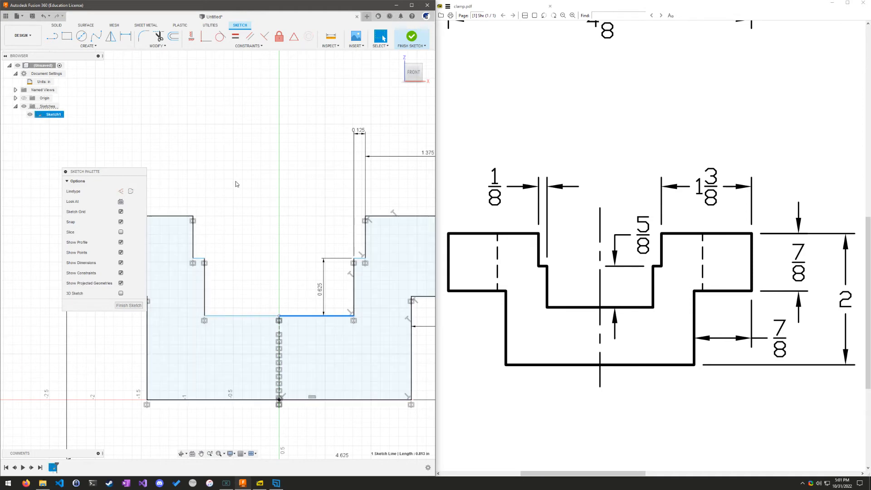
- Open Clamp Drawing from the PROTO DRAFT folder of the CAD Practice project
click(7, 17)
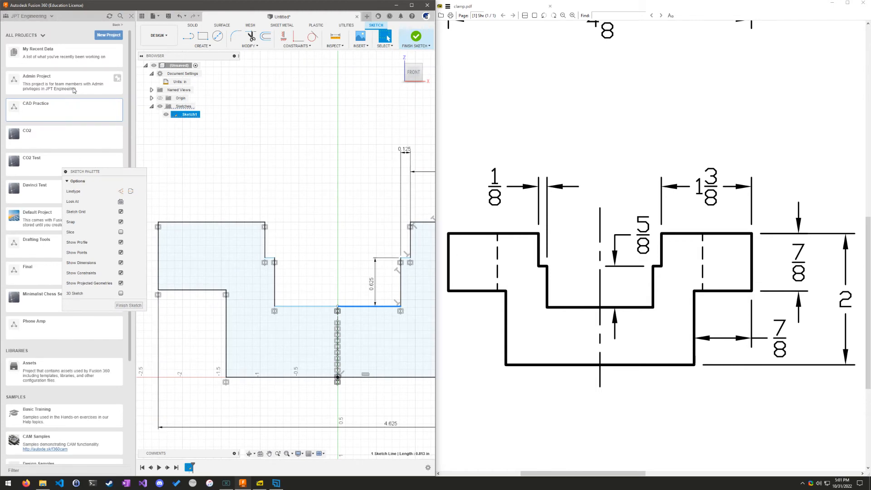
click(70, 108)
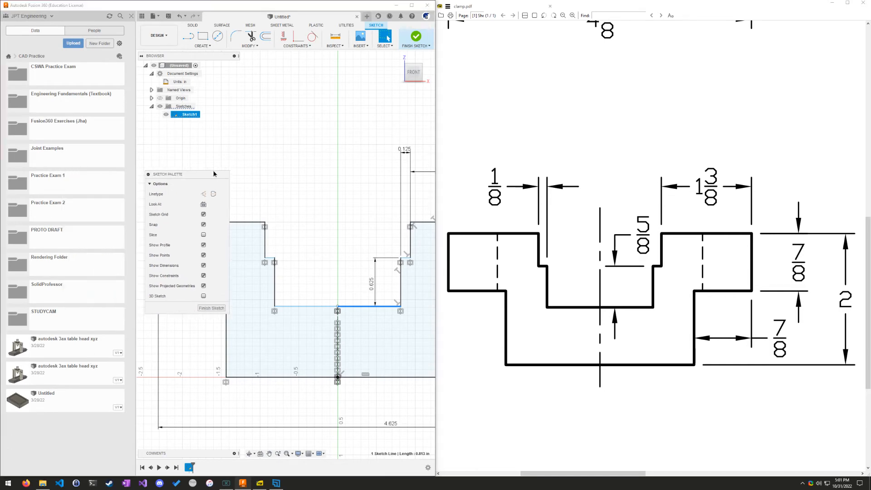
click(63, 229)
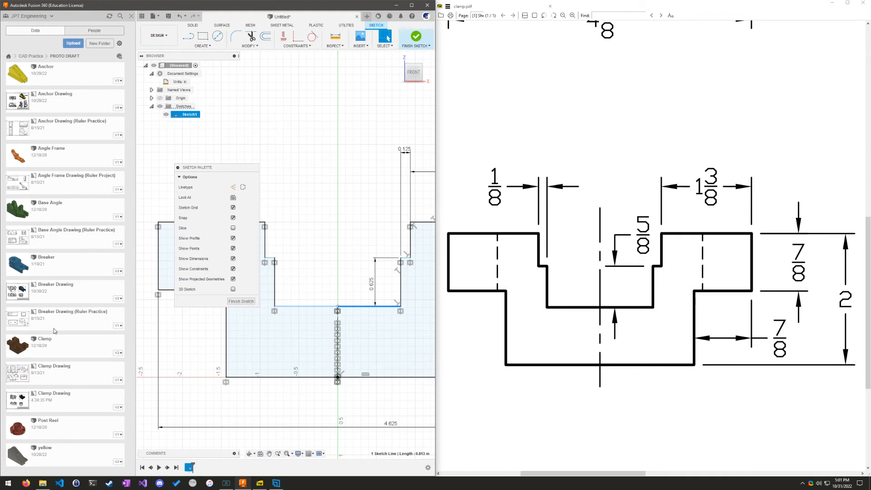
click(58, 352)
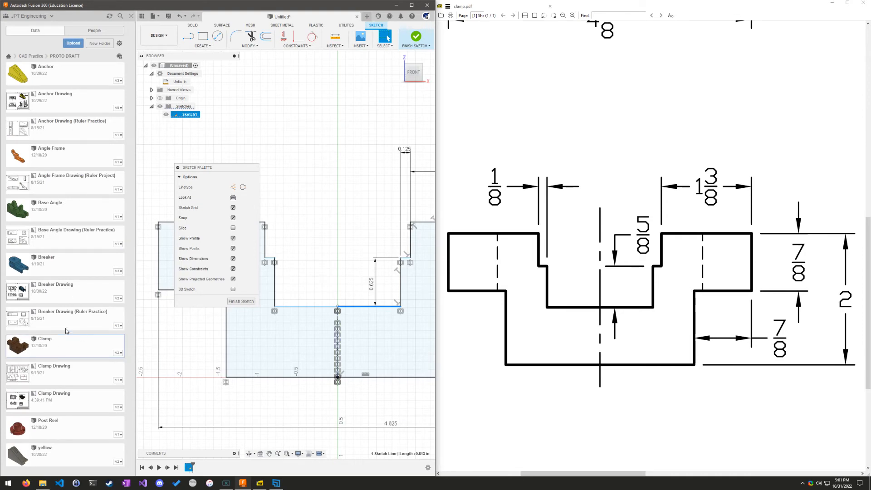
click(64, 405)
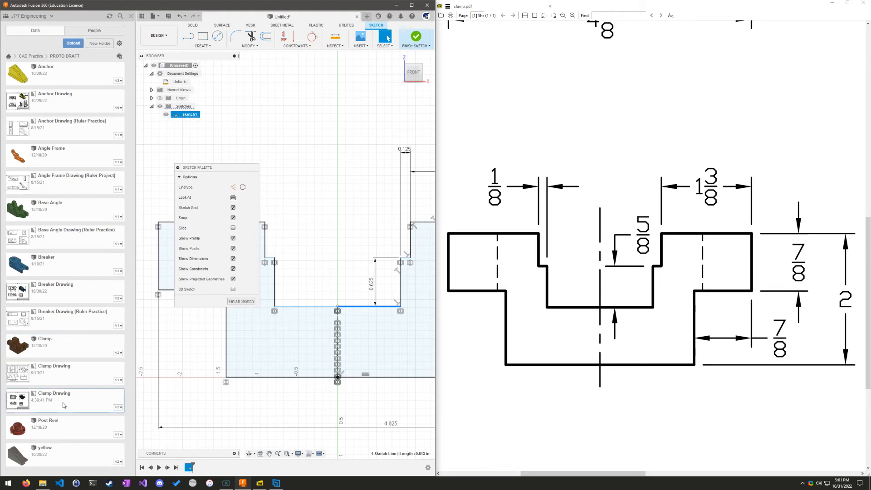
double_click(77, 403)
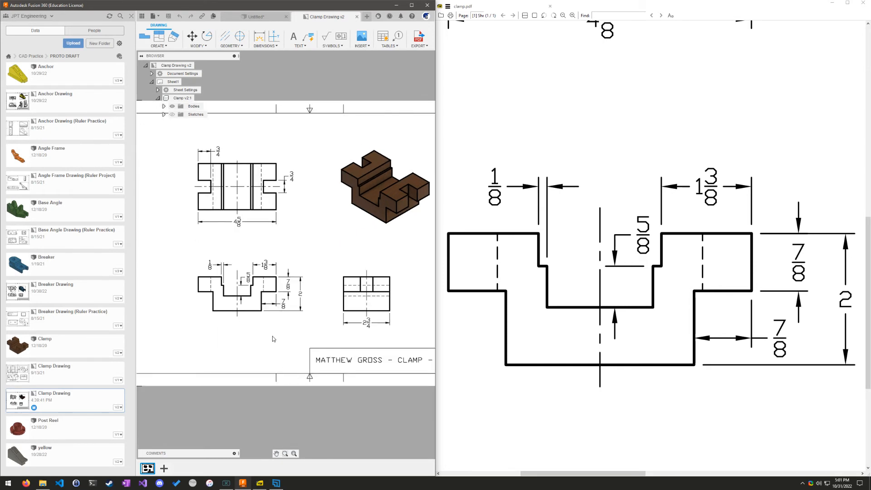
- Dimension the front view vertically from the slot floor to the base edge and save the drawing as a new version
scroll(236, 313, up, 5)
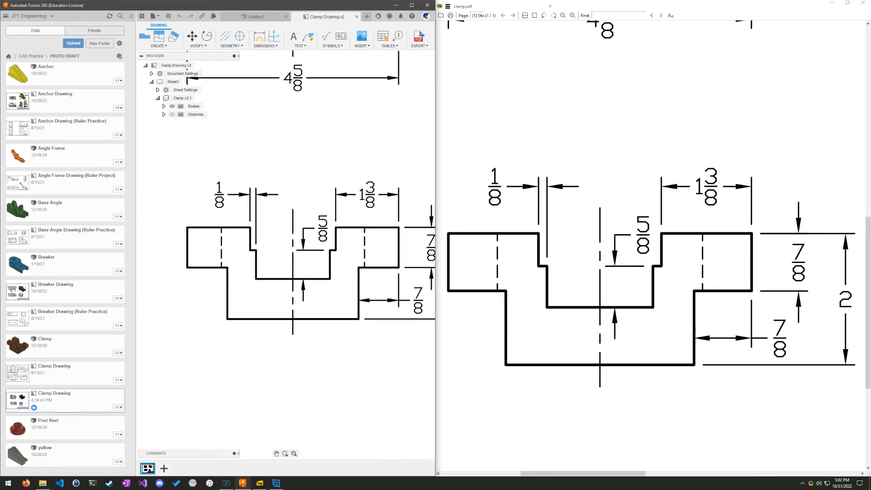
key(d)
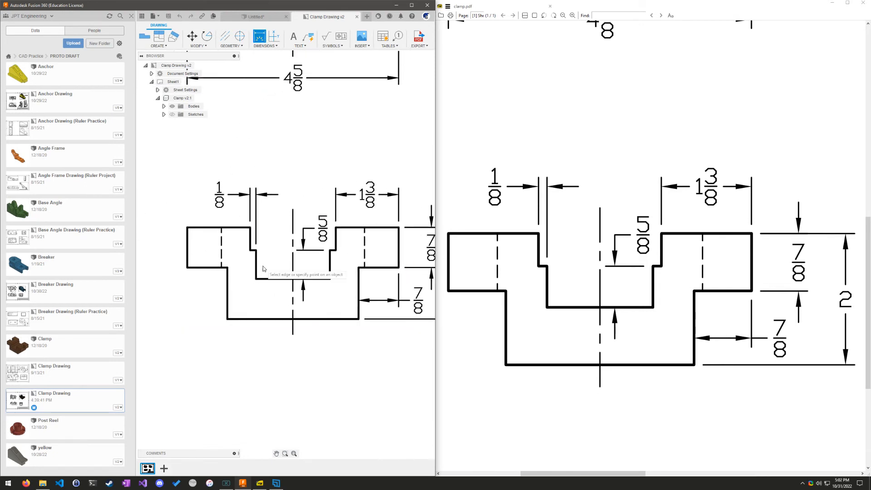
click(256, 279)
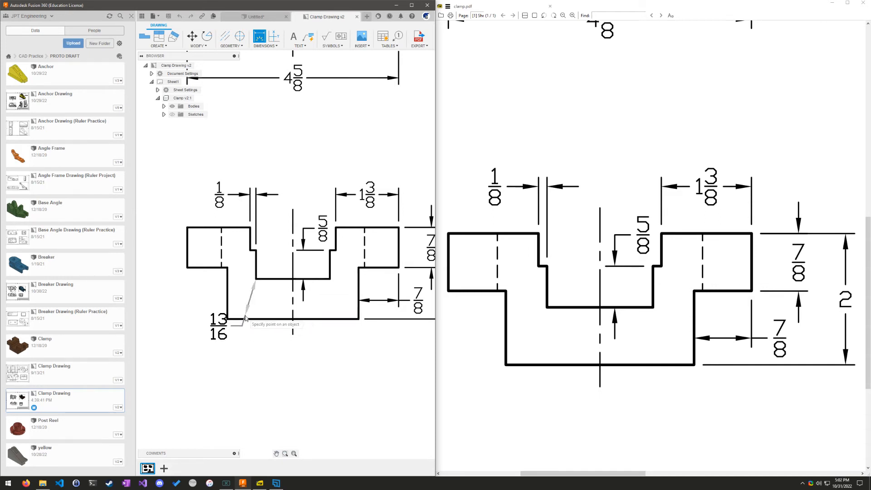
click(252, 319)
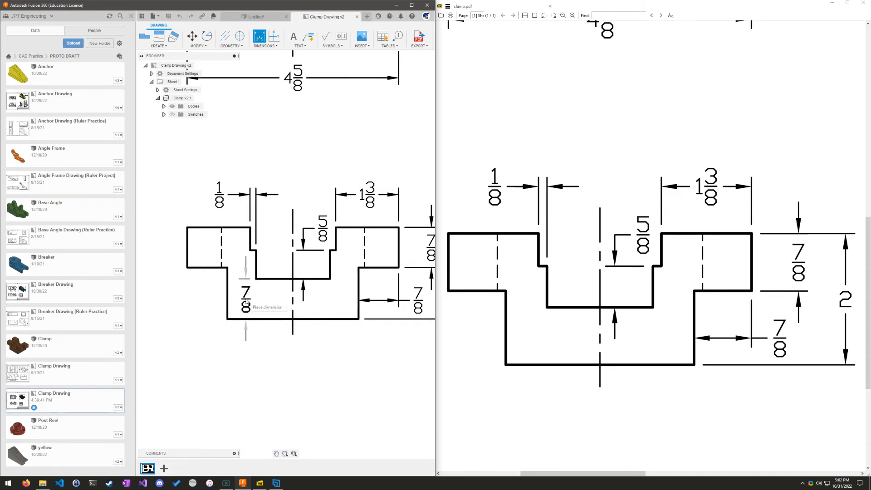
click(272, 302)
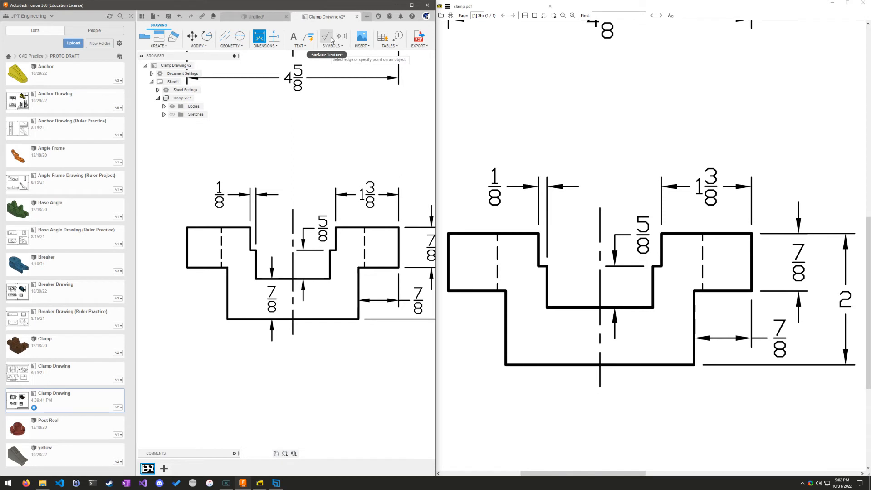
key(ctrl+s)
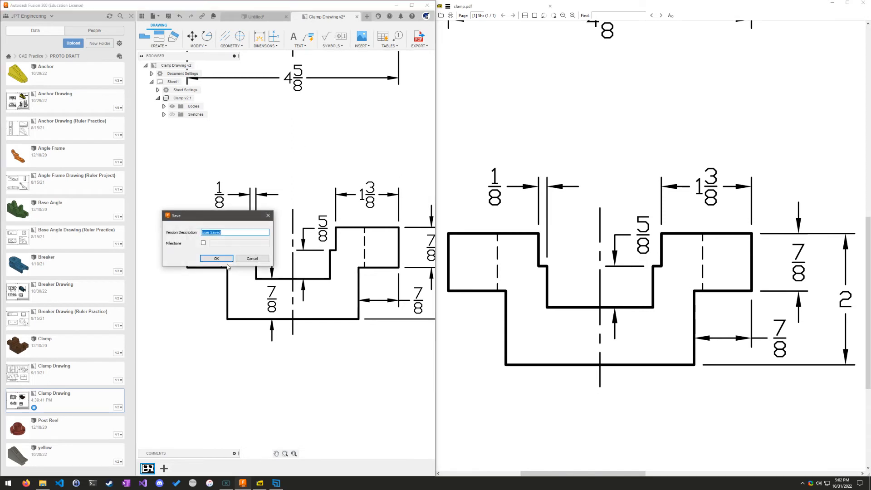
click(215, 258)
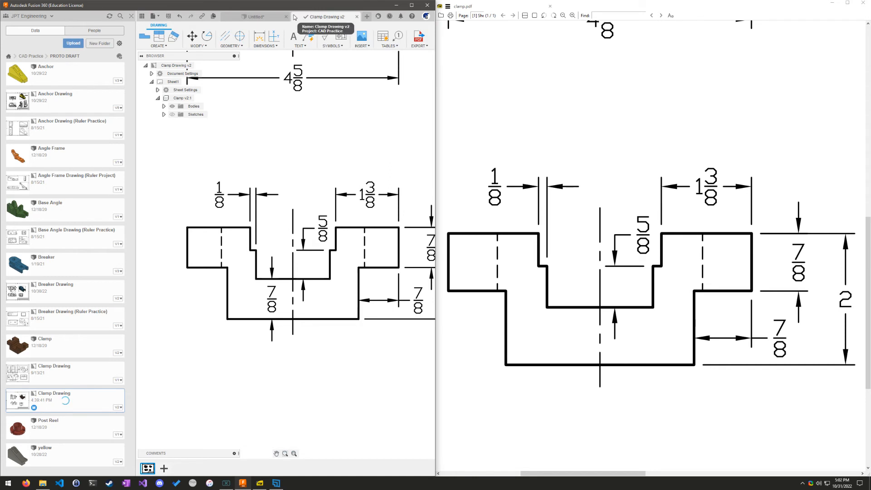
- Return to the untitled clamp design and clear the project files from the sketch workspace
click(257, 17)
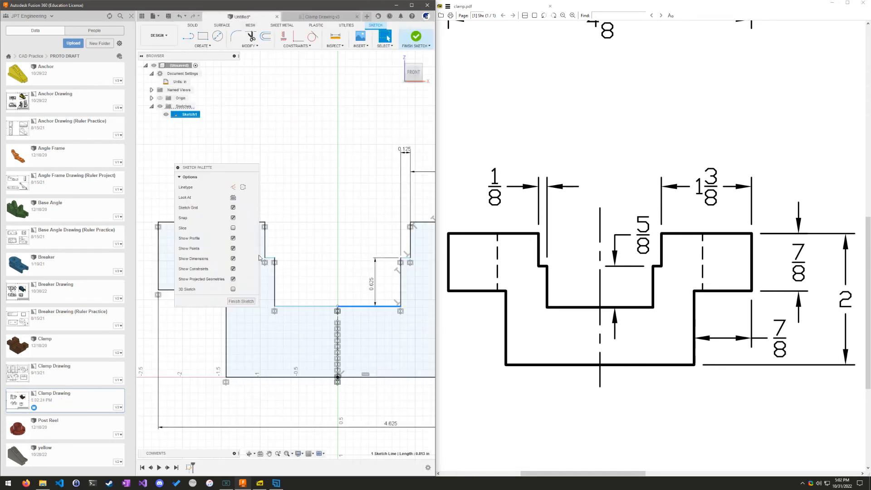
mouse_move(221, 169)
mouse_down()
mouse_move(264, 134)
mouse_move(251, 117)
mouse_up()
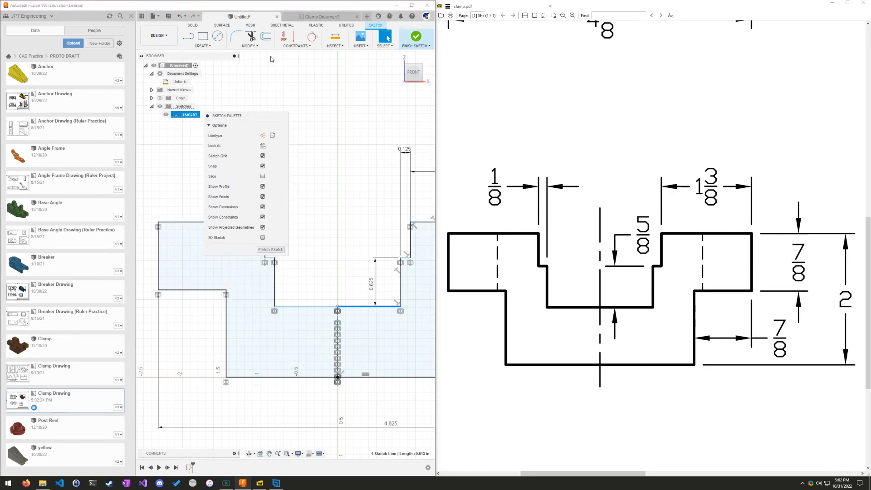
click(131, 16)
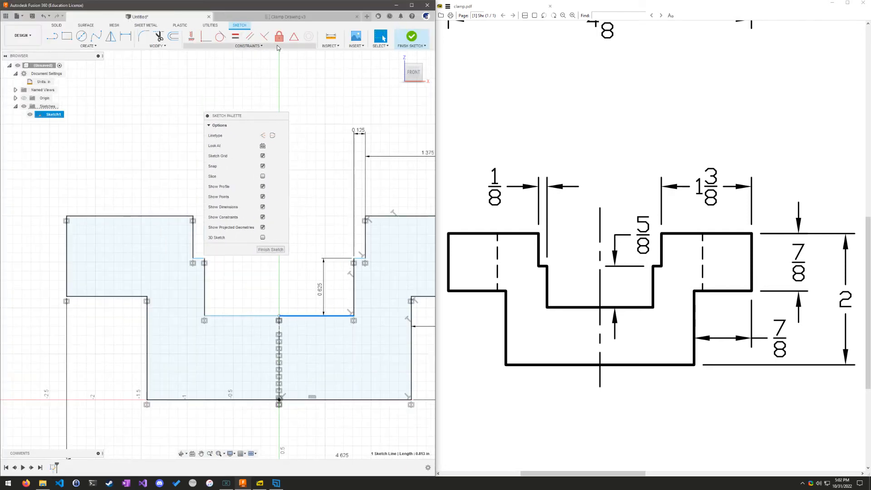
- Dimension the height from the slot floor to the base edge at 7/8 in, matching the clamp drawing
click(307, 17)
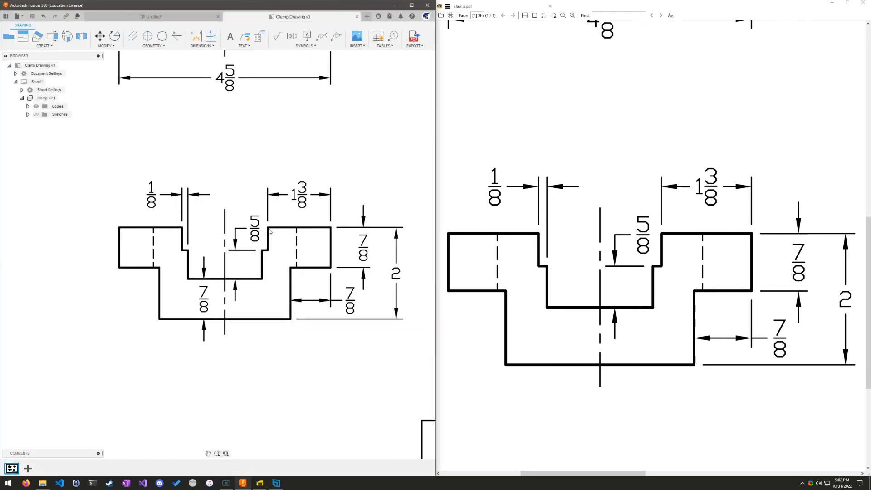
click(153, 16)
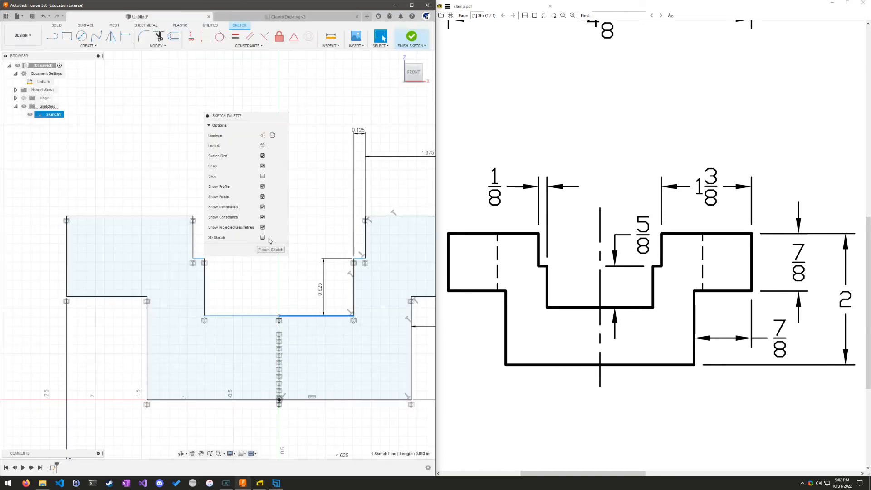
drag(252, 117, 180, 69)
key(d)
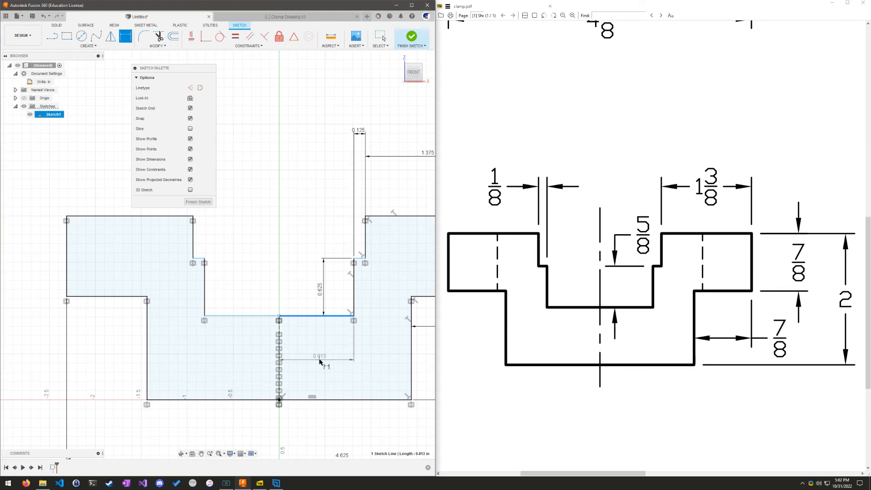
click(331, 400)
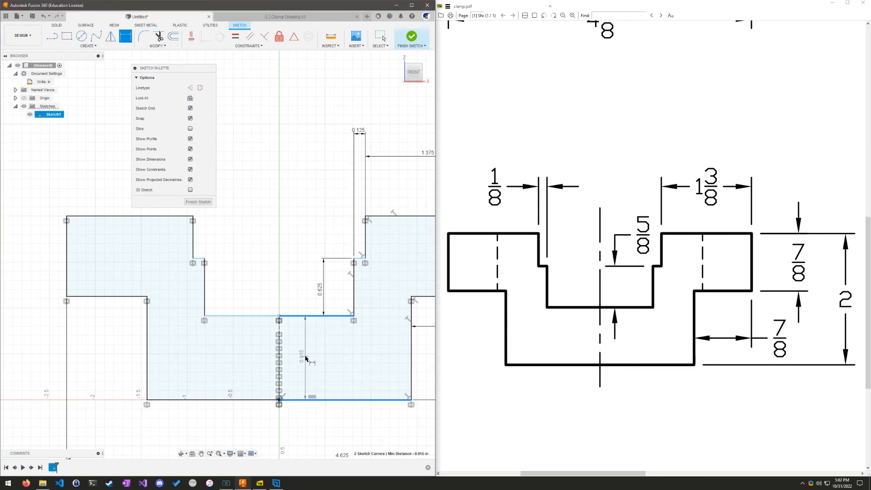
click(307, 358)
text(7)
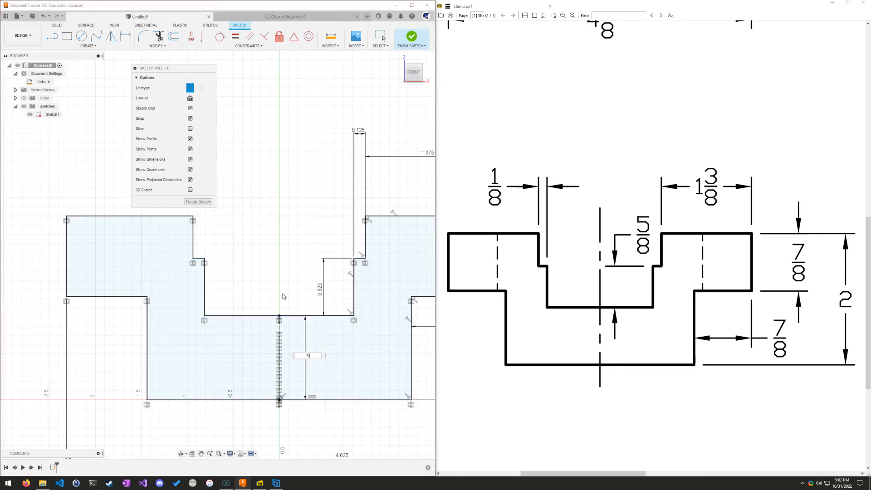
text(/8)
key(Return)
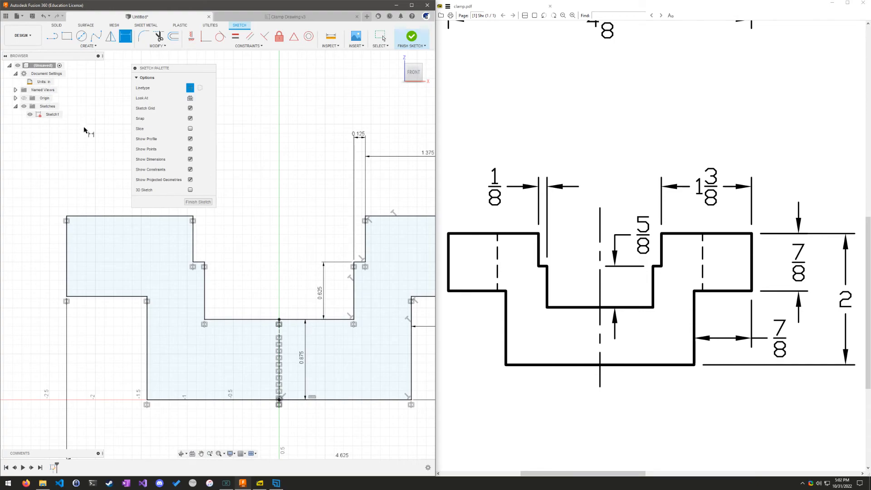
key(Escape)
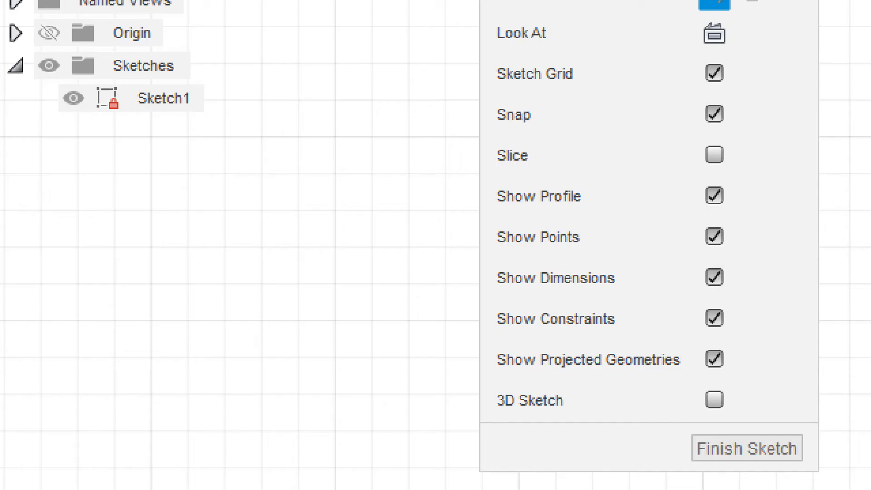
- Finish the front profile sketch and return the model to its home isometric view
drag(32, 119, 65, 123)
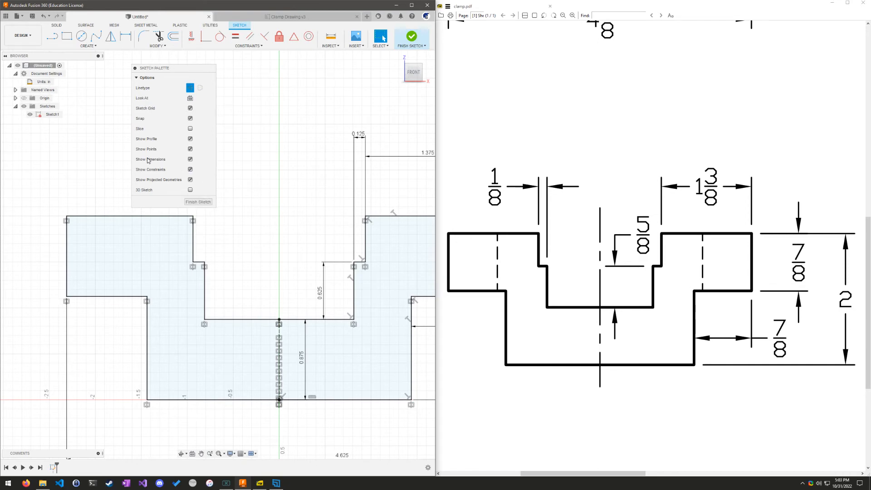
click(416, 39)
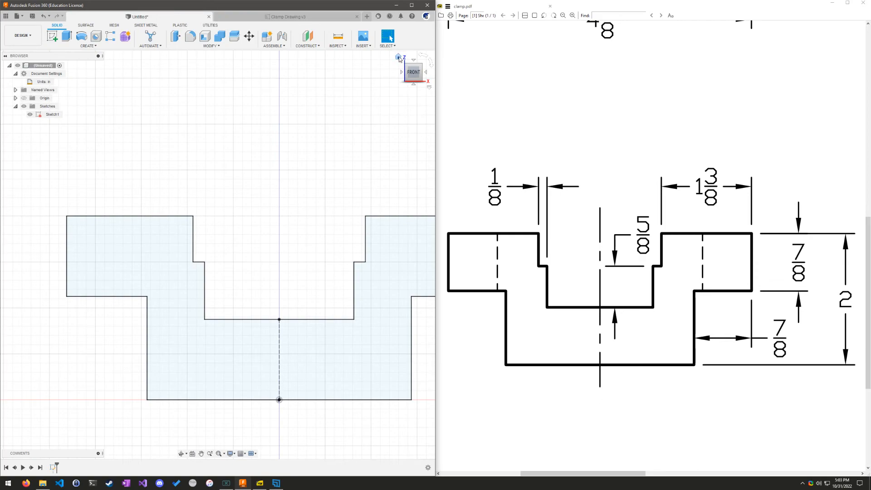
click(398, 57)
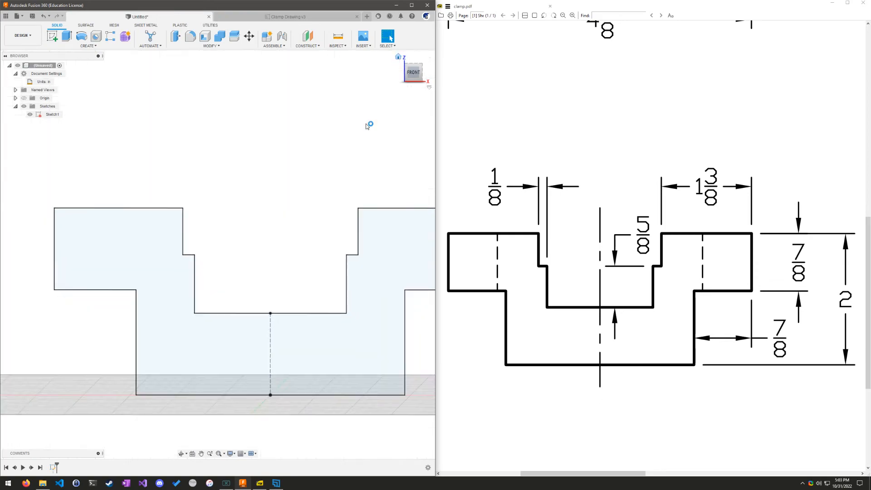
scroll(183, 287, down, 4)
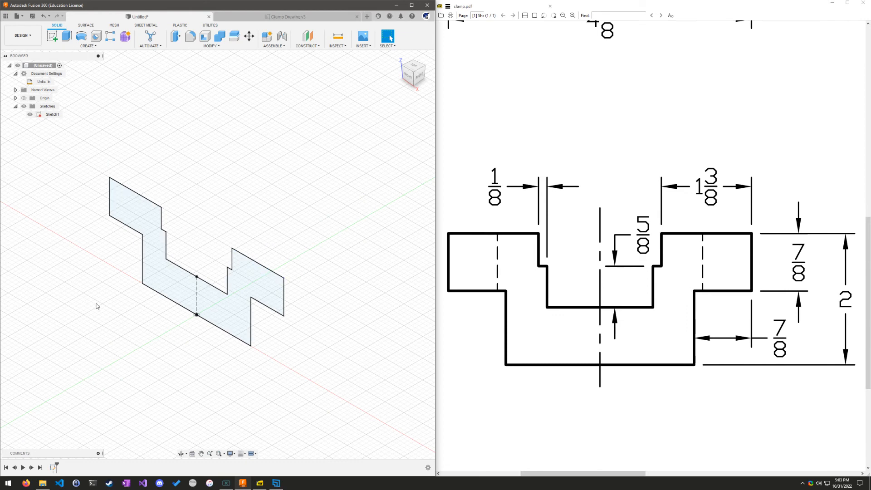
click(170, 269)
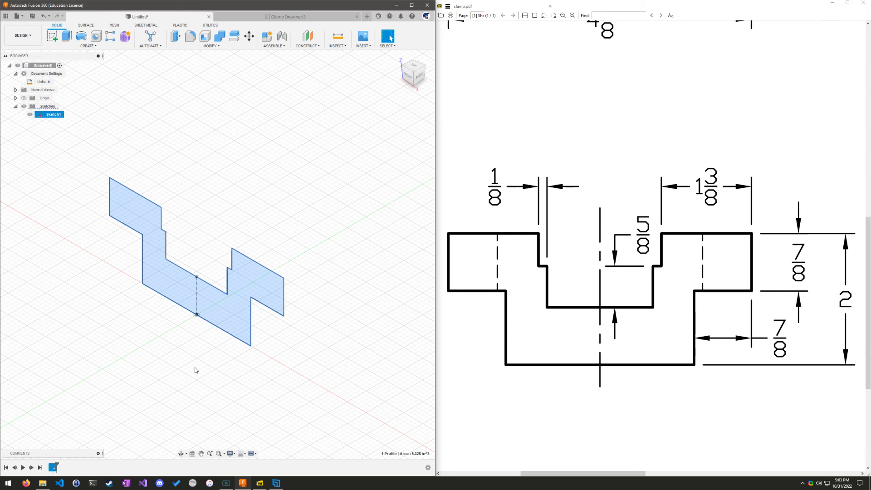
click(66, 36)
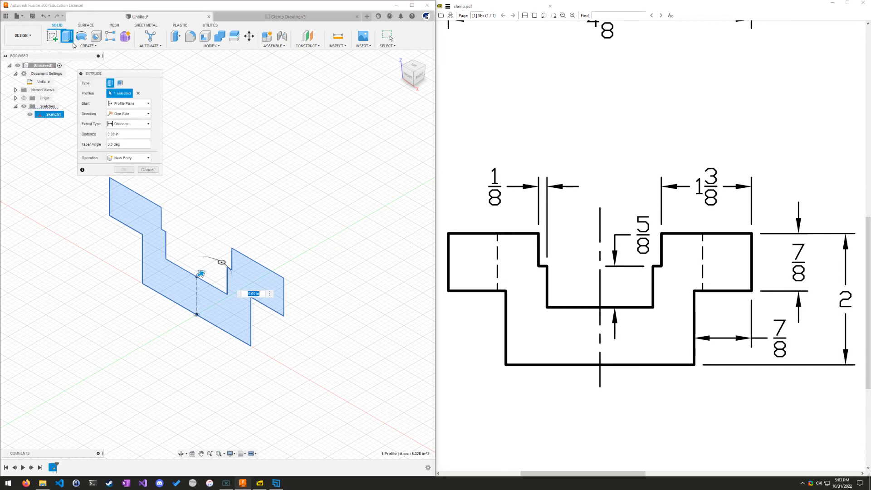
click(148, 169)
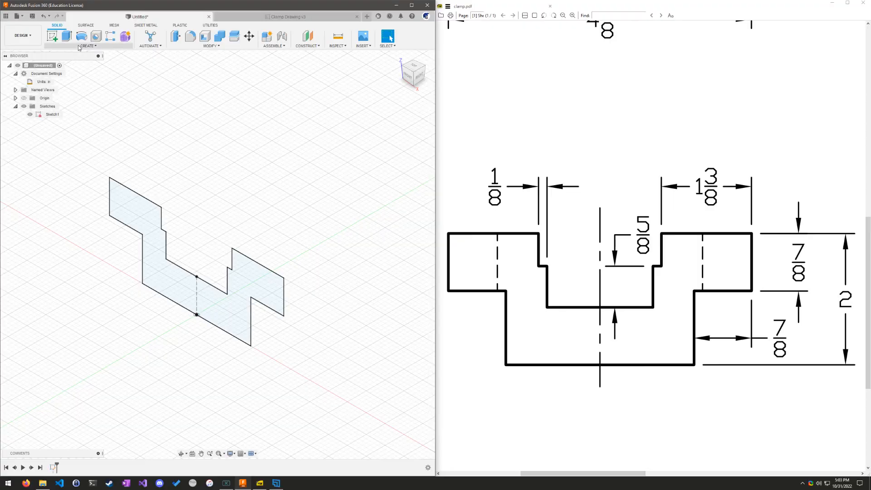
- Extrude the front profile 2 3/4 in to one side as a new body, using the depth from the side view
click(67, 35)
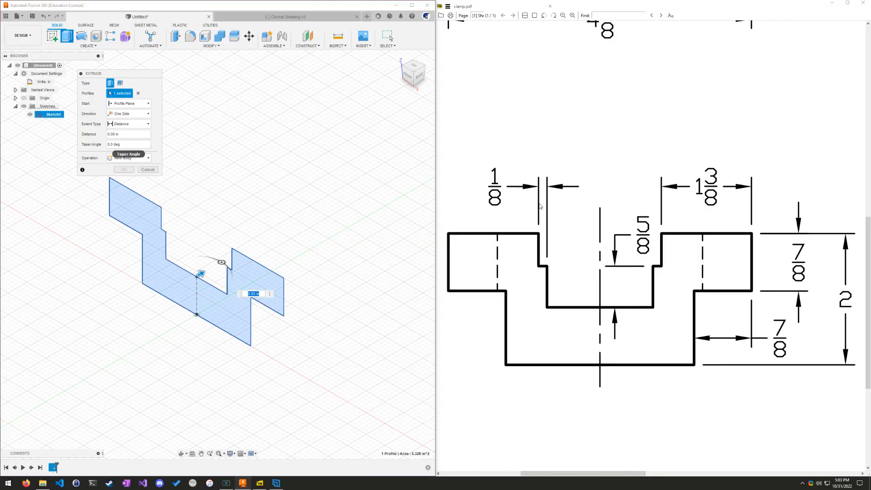
click(793, 167)
drag(793, 168, 576, 245)
drag(780, 254, 532, 134)
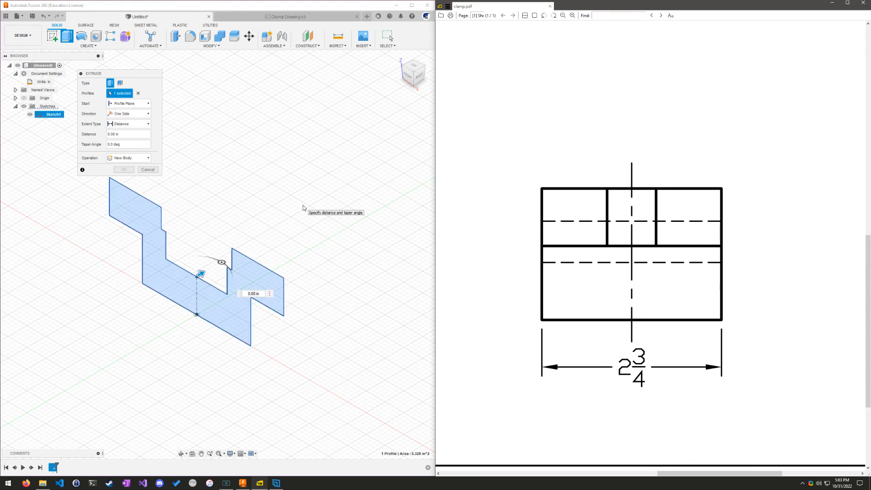
key(space)
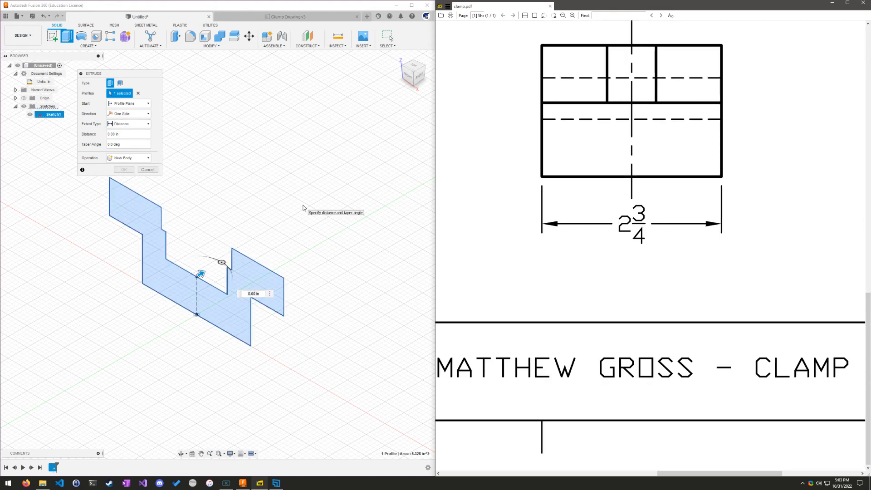
double_click(255, 293)
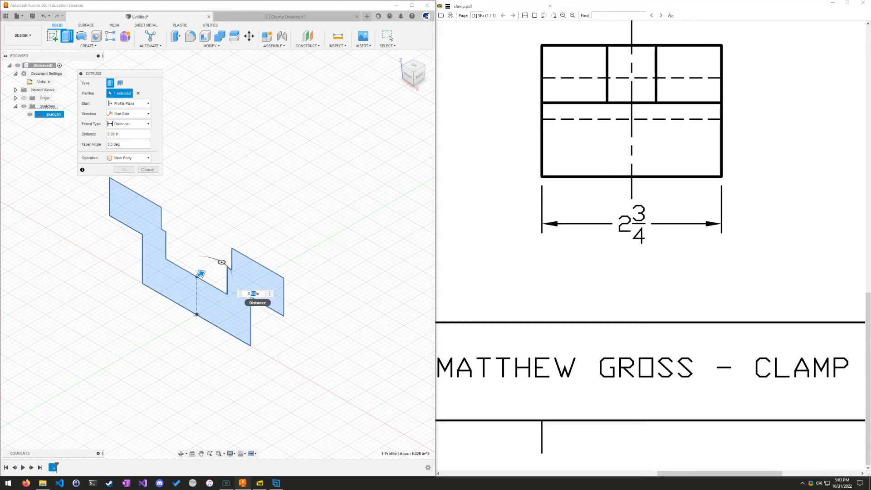
key(BackSpace)
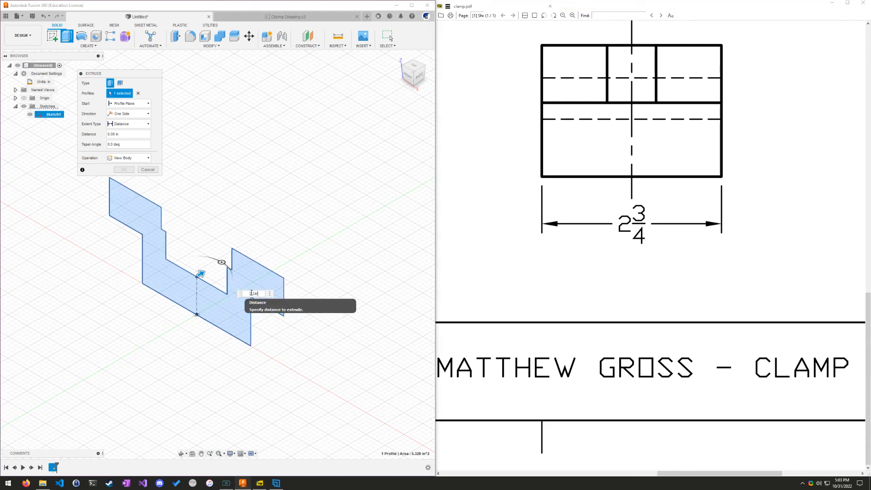
text(3)
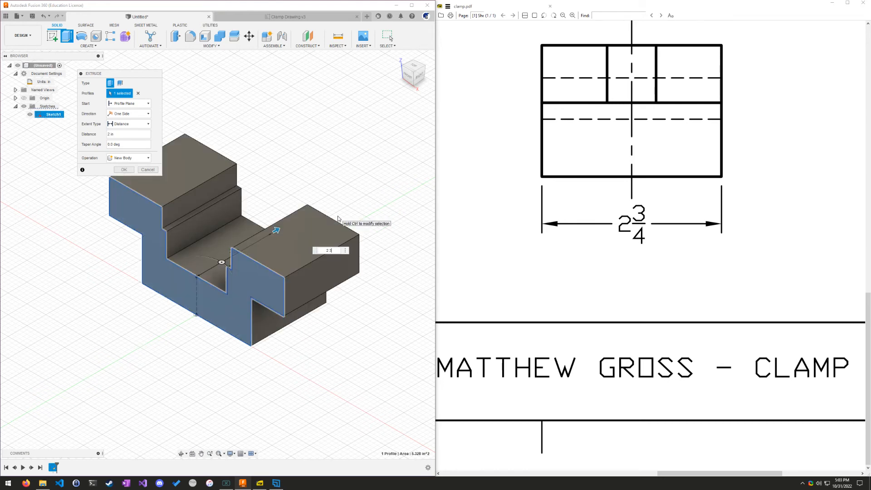
text(/4)
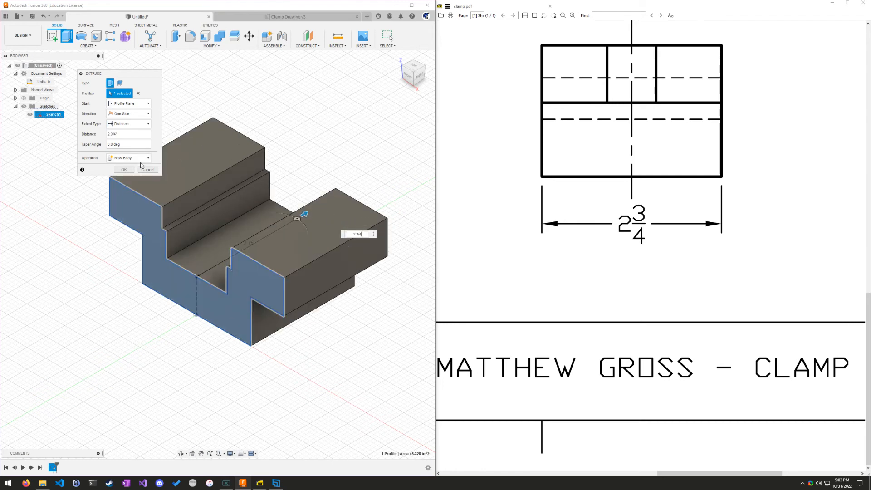
click(124, 169)
- Compare the body with the drawing's isometric view and start a new sketch on the clamp arm's top face
shift+middle_drag(159, 351, 87, 353)
drag(726, 127, 535, 349)
drag(807, 125, 617, 327)
drag(542, 213, 763, 293)
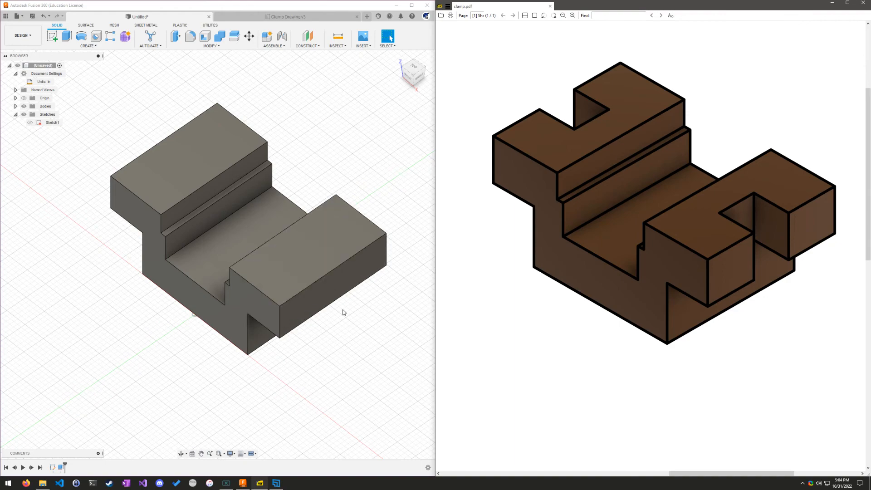
scroll(298, 354, down, 3)
click(313, 293)
click(238, 238)
click(311, 307)
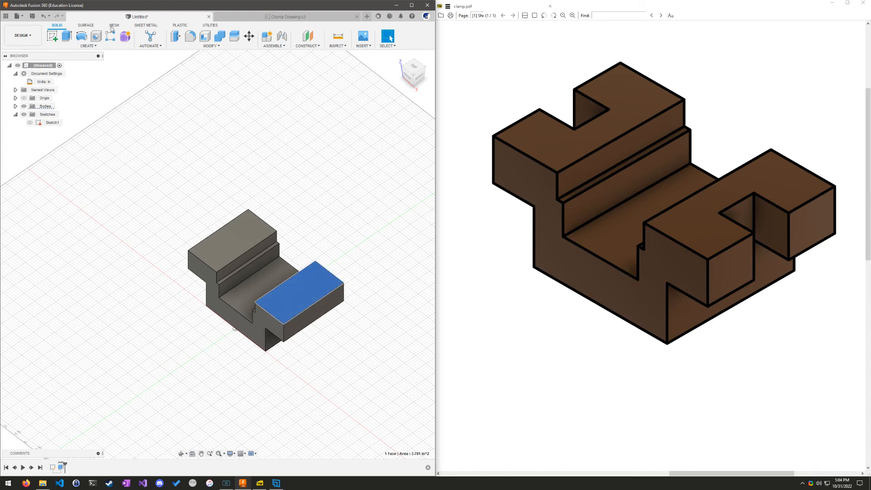
click(52, 36)
click(234, 283)
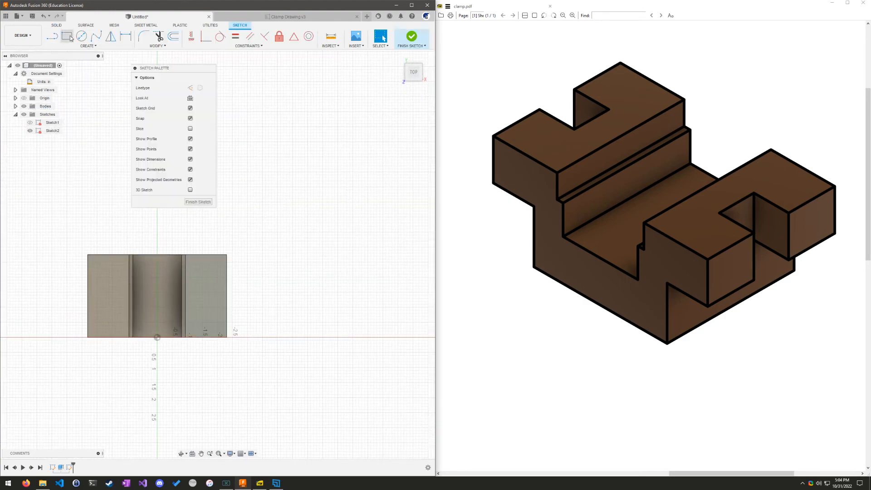
- Consult the notch in the drawing's top view and sketch a two-point rectangle in the empty space beside the body
drag(619, 204, 837, 194)
drag(566, 295, 800, 288)
drag(667, 279, 609, 283)
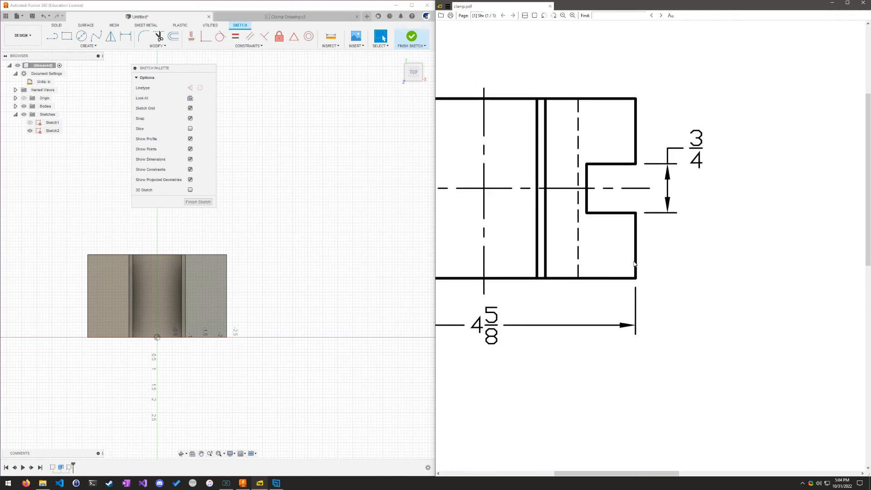
click(67, 35)
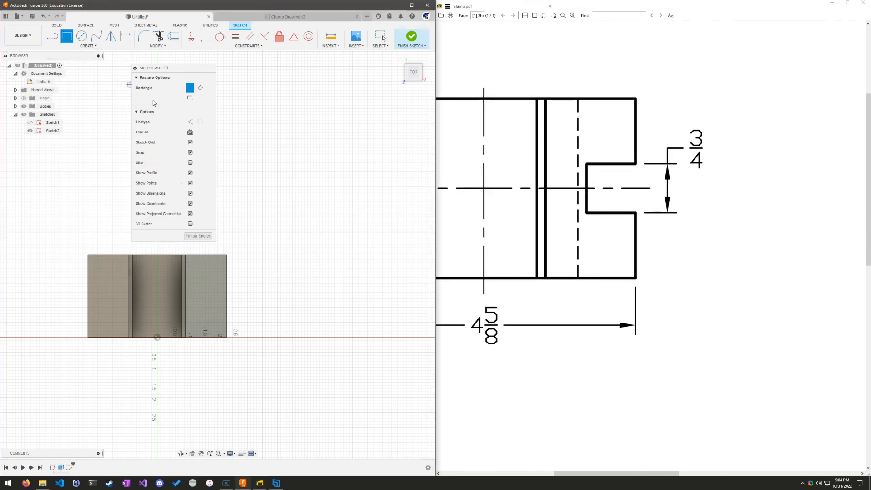
click(286, 222)
click(353, 284)
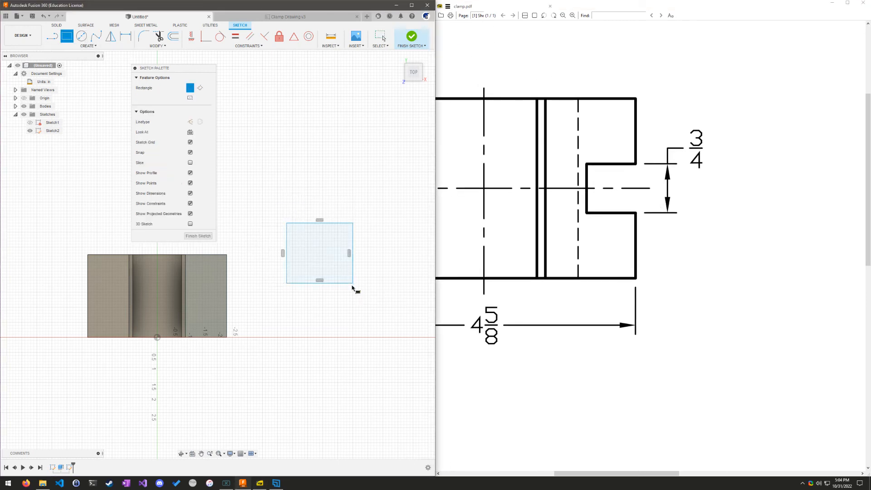
- Dimension the rectangle's width and height at 3/4 in each
click(125, 35)
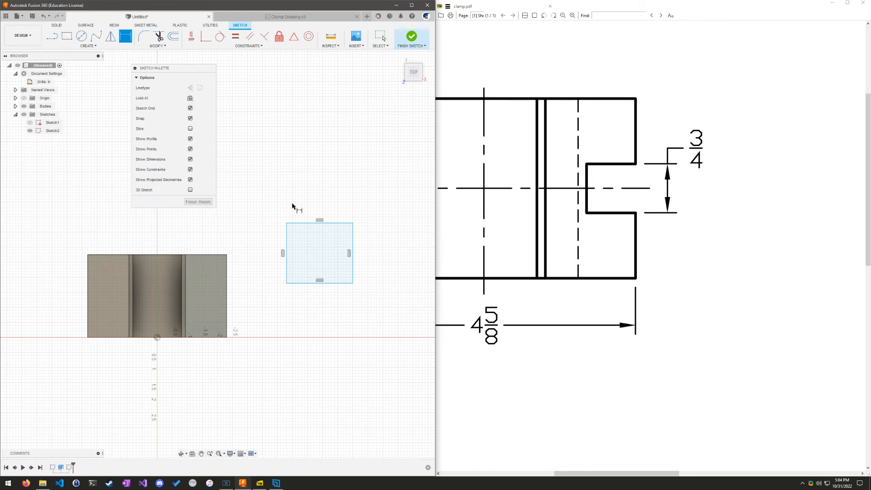
click(337, 224)
click(338, 186)
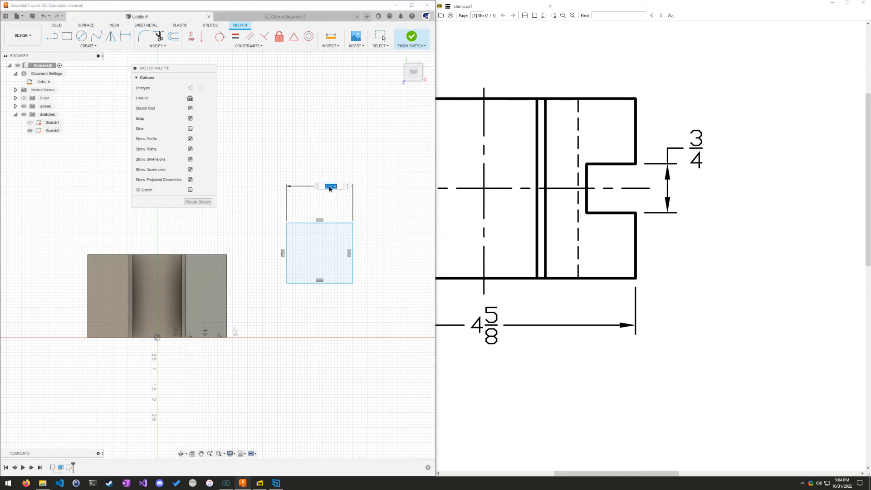
text(3/4)
key(Return)
click(286, 236)
click(265, 246)
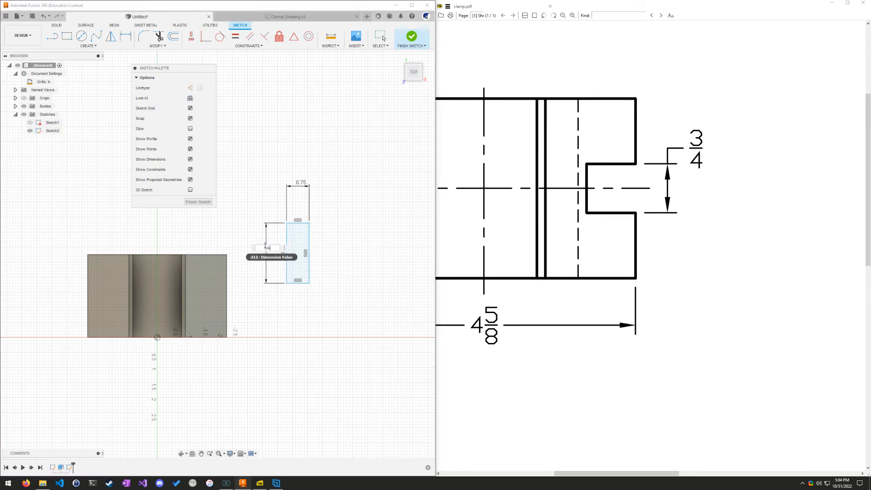
text(3/4)
key(Return)
key(Escape)
- Move the square onto the top face of the clamp arm, near its outer edge
drag(305, 234, 206, 281)
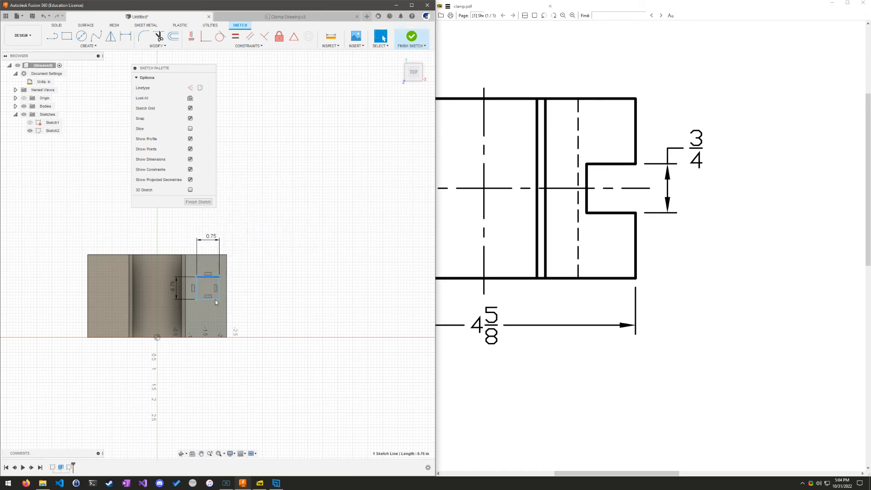
scroll(214, 301, up, 3)
click(222, 285)
click(221, 284)
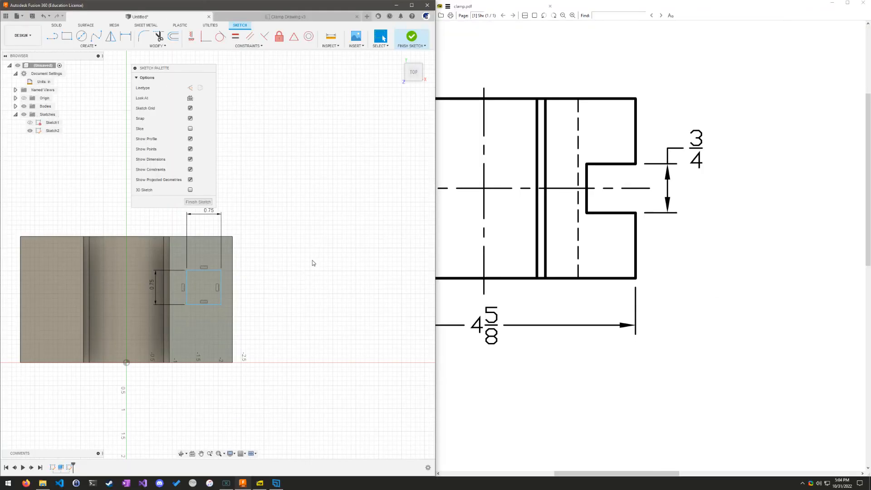
- Apply a Midpoint constraint between the square's outer side and the outer edge of the clamp arm
click(294, 39)
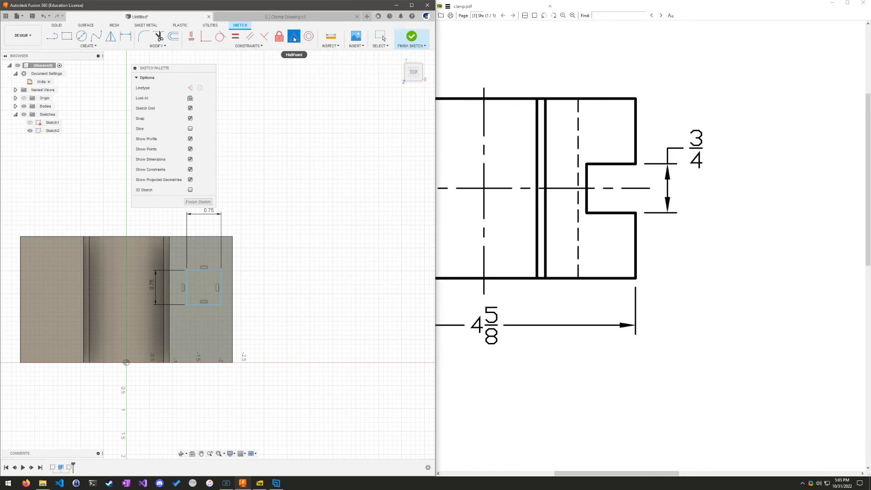
click(221, 289)
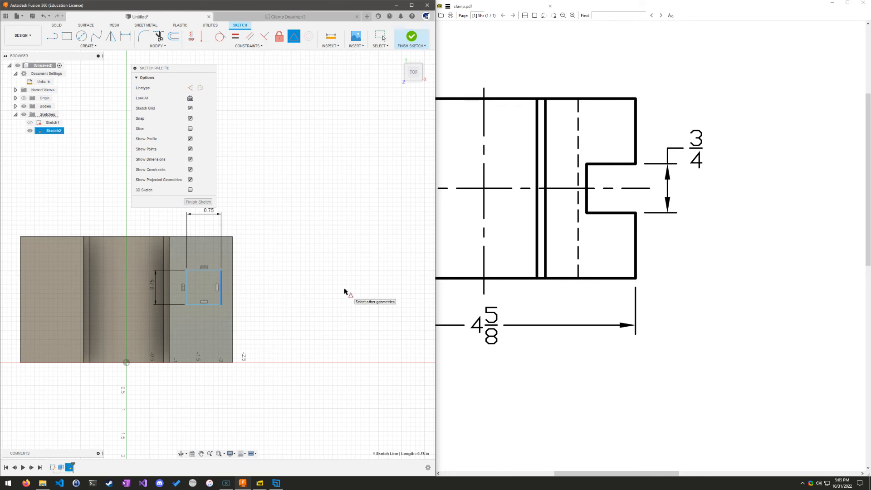
click(233, 295)
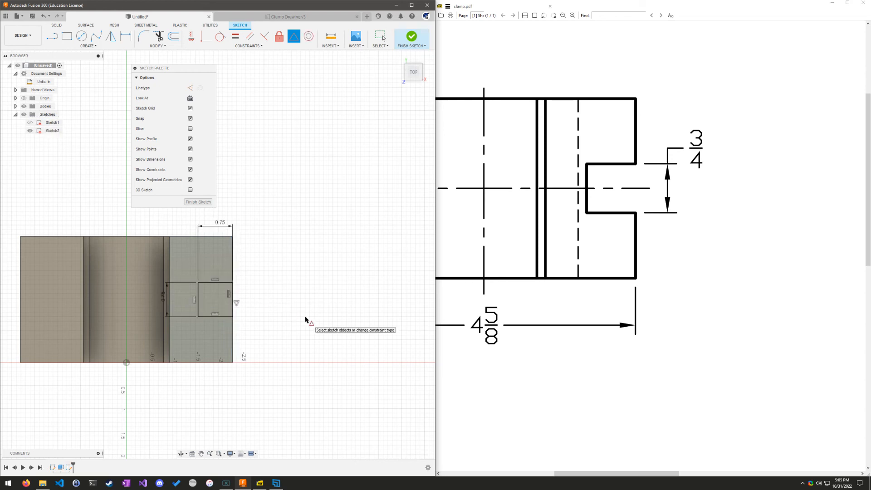
- Move the square's two 0.75 dimensions closer, one just above the square and one just outside the arm's outer edge
key(Escape)
drag(220, 223, 219, 270)
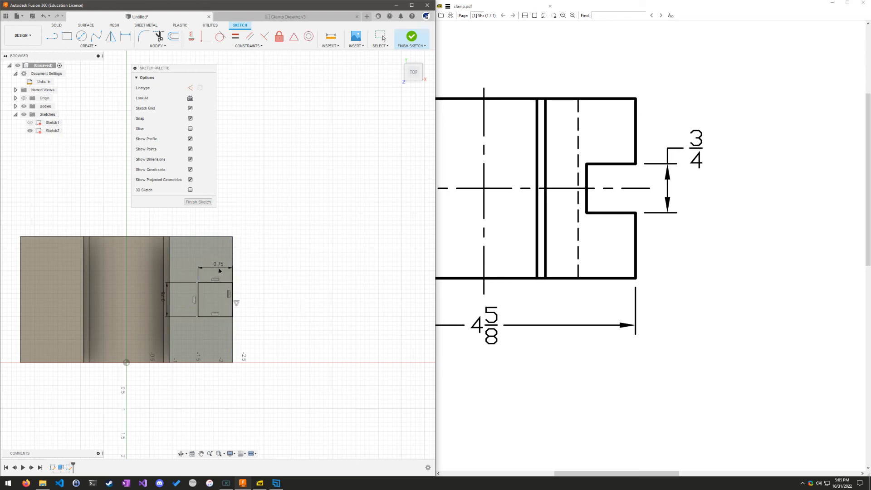
drag(164, 299, 255, 300)
- Draw a construction line from the origin straight along the middle of the channel to the body's opposite edge
mouse_move(303, 307)
middle_down()
mouse_move(373, 295)
mouse_move(406, 299)
middle_up()
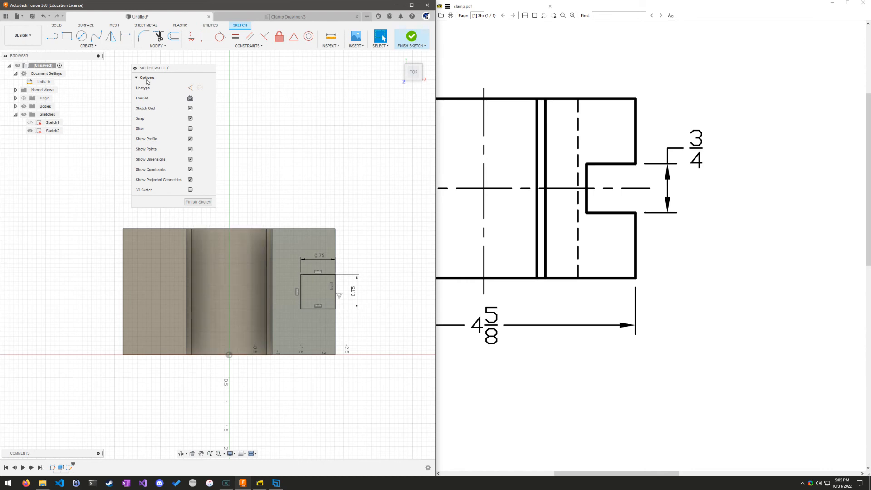
click(55, 40)
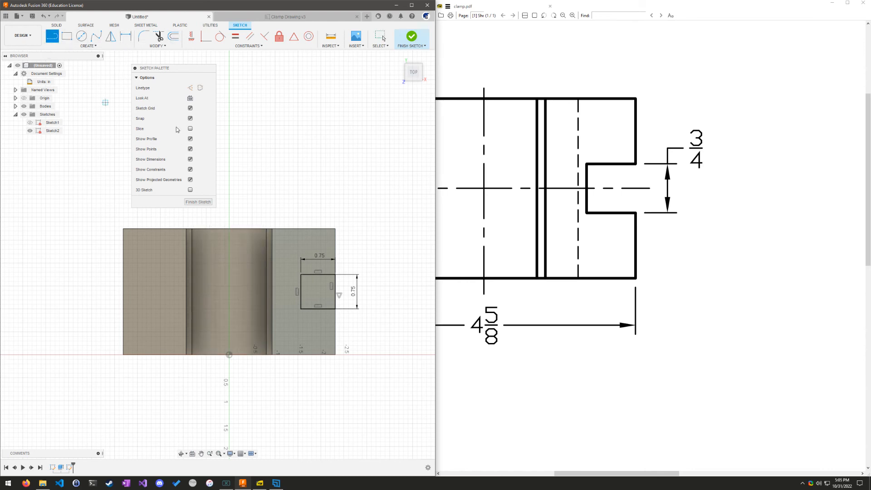
click(190, 89)
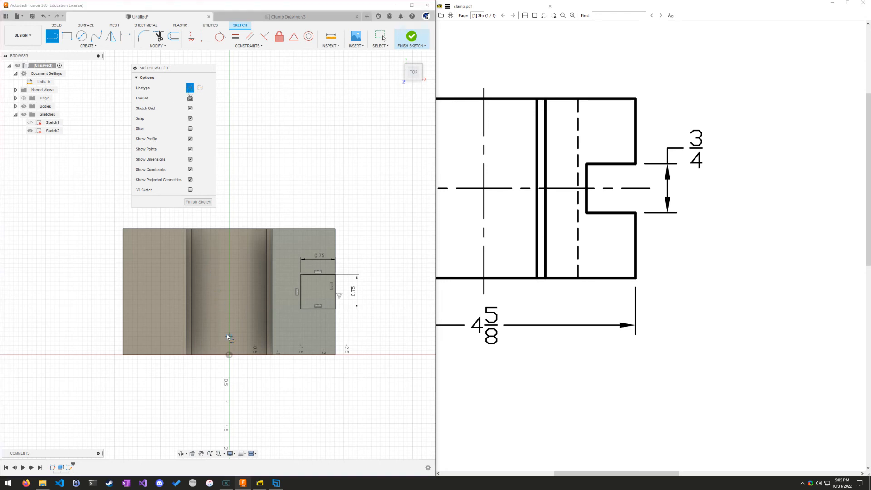
click(229, 354)
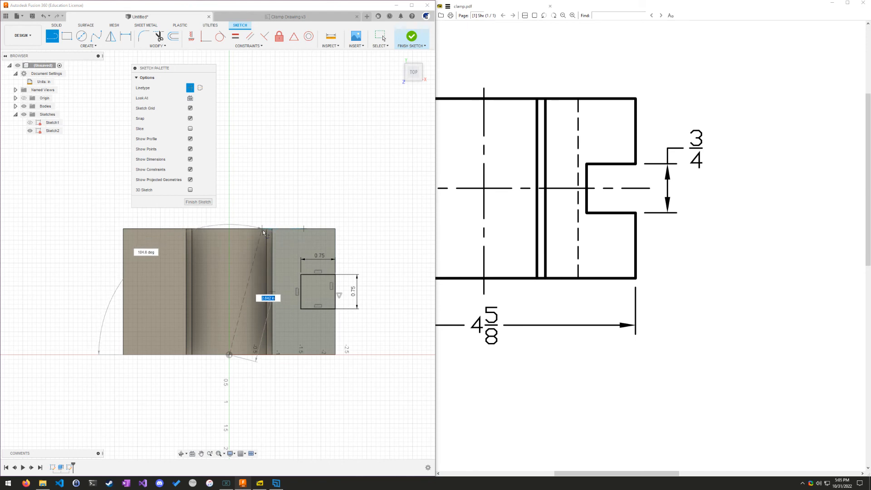
click(232, 228)
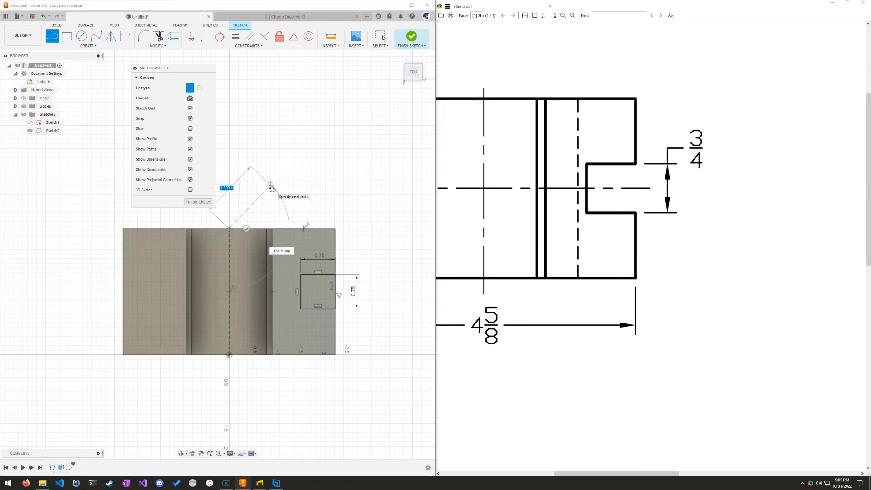
click(246, 229)
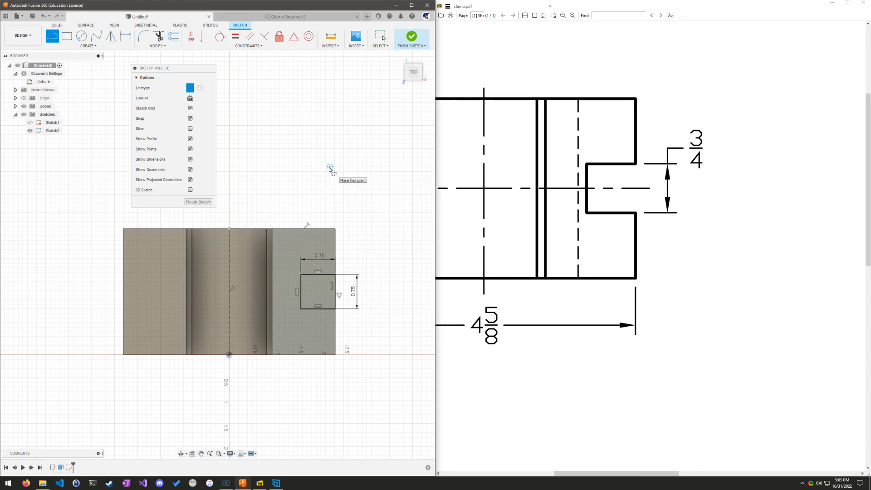
key(Escape)
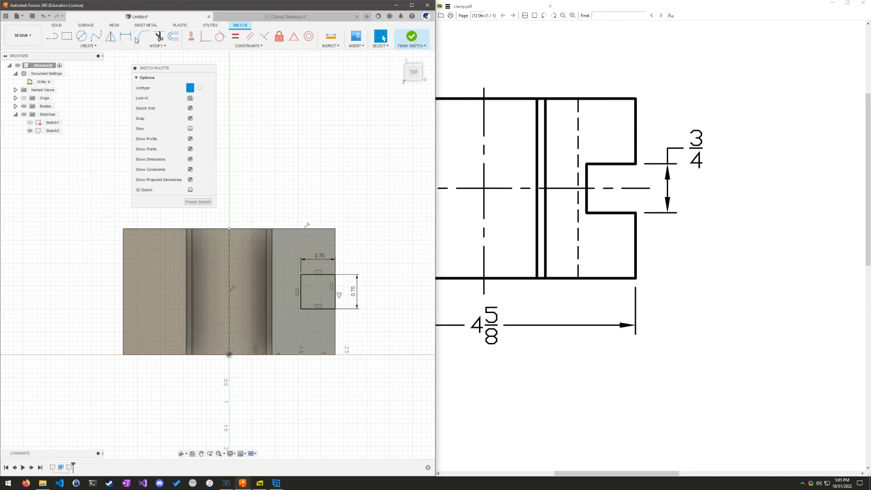
- Mirror the square's four sides across the central construction line onto the opposite clamp arm
click(111, 36)
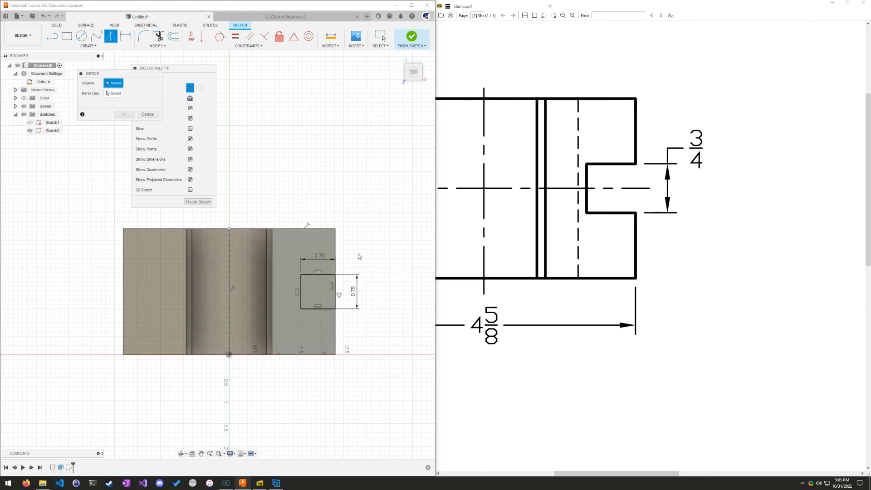
click(321, 273)
click(335, 290)
click(320, 308)
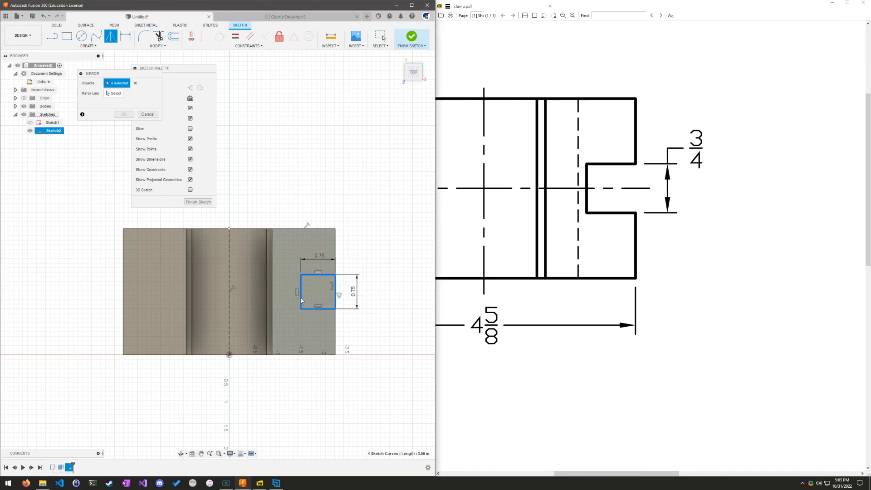
drag(136, 72, 302, 95)
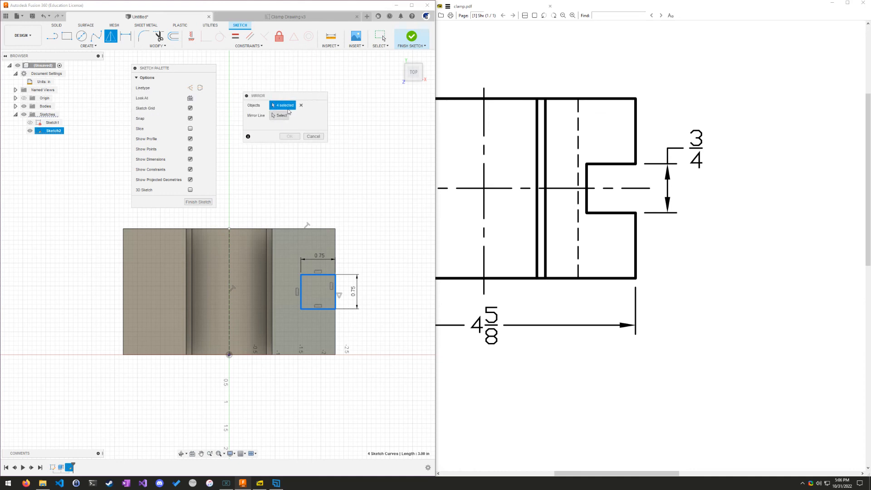
click(281, 118)
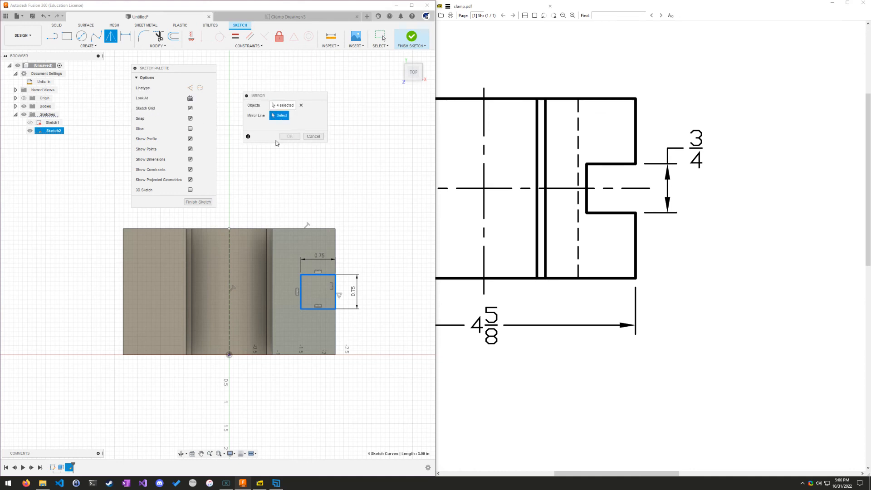
click(230, 252)
click(290, 136)
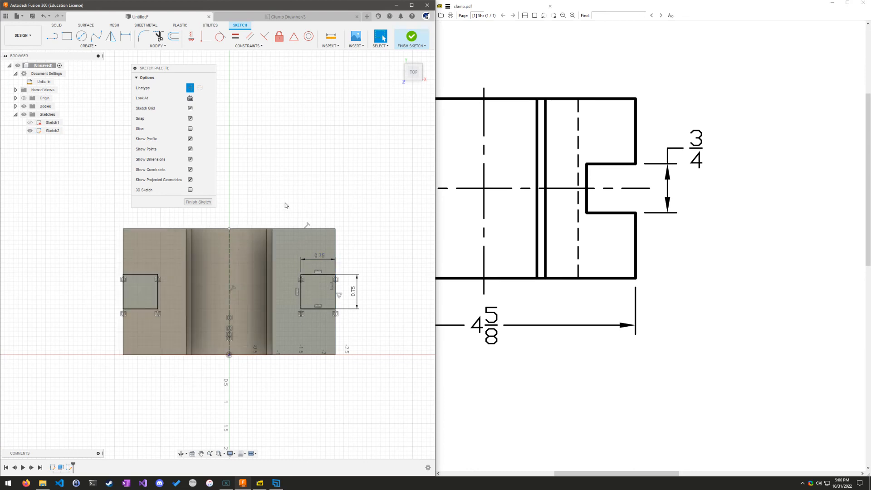
- Pull the construction line's free endpoint past the body, try a Coincident constraint with the arm's edge line, and undo the constraint
mouse_move(229, 230)
mouse_down()
mouse_move(230, 152)
mouse_move(296, 229)
mouse_move(303, 188)
mouse_up()
click(302, 147)
click(230, 185)
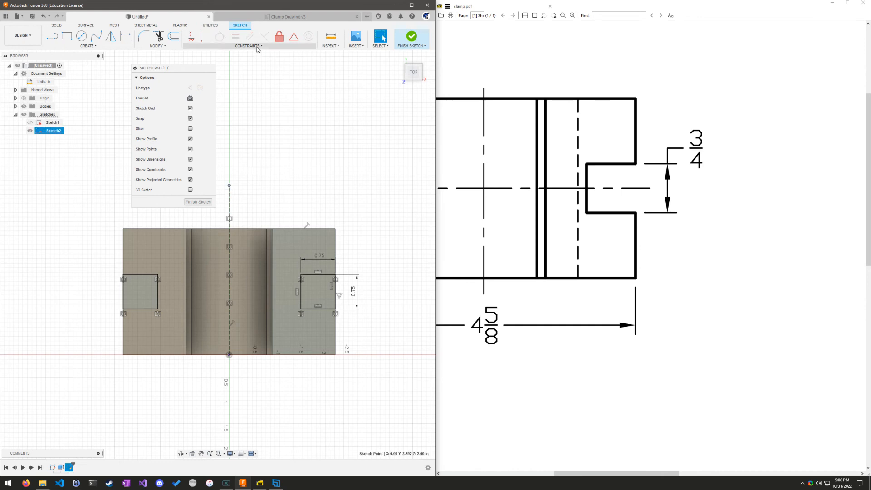
click(206, 38)
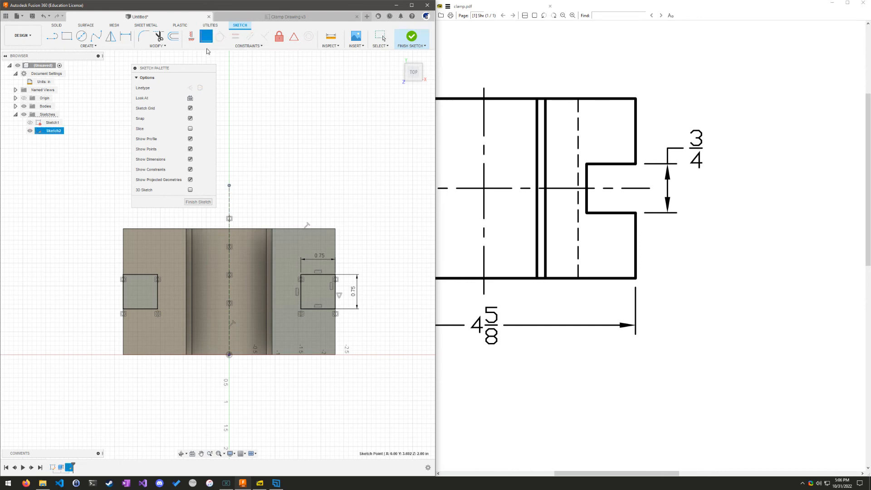
click(273, 232)
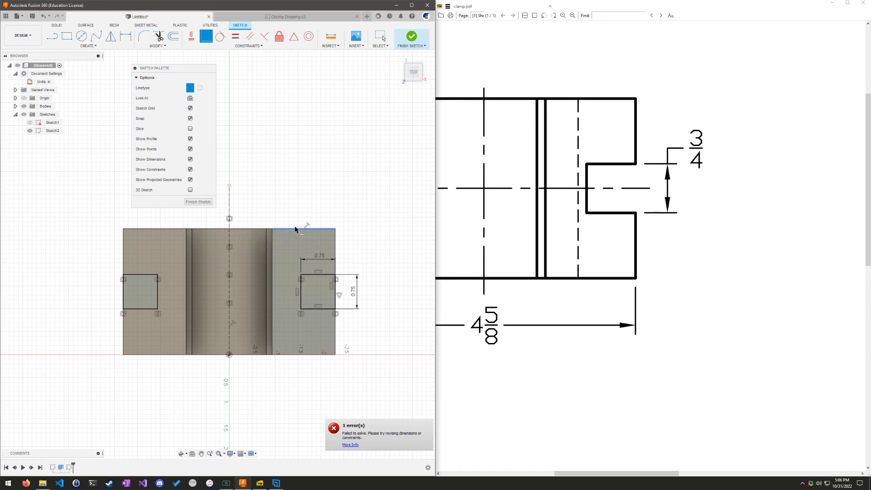
click(294, 229)
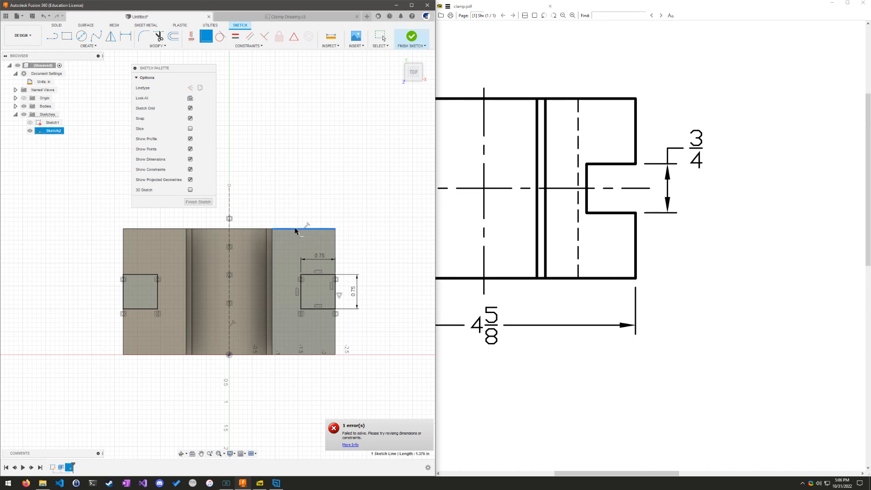
click(231, 188)
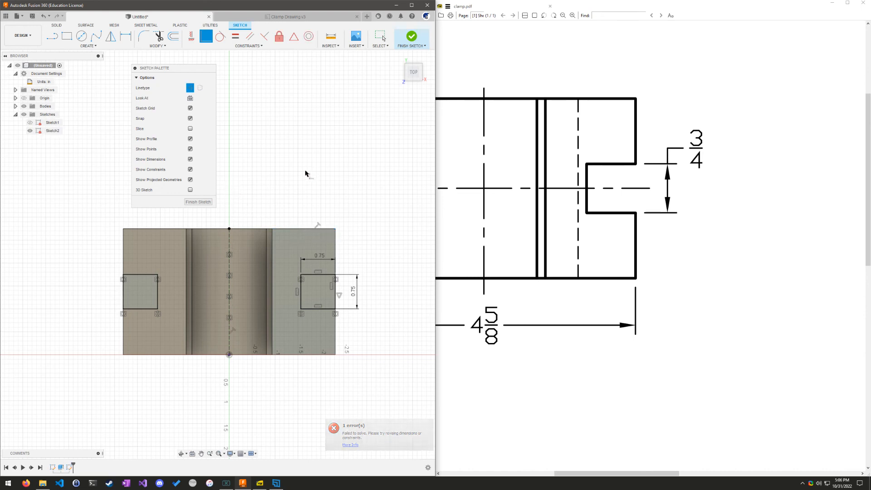
key(Escape)
key(ctrl+z)
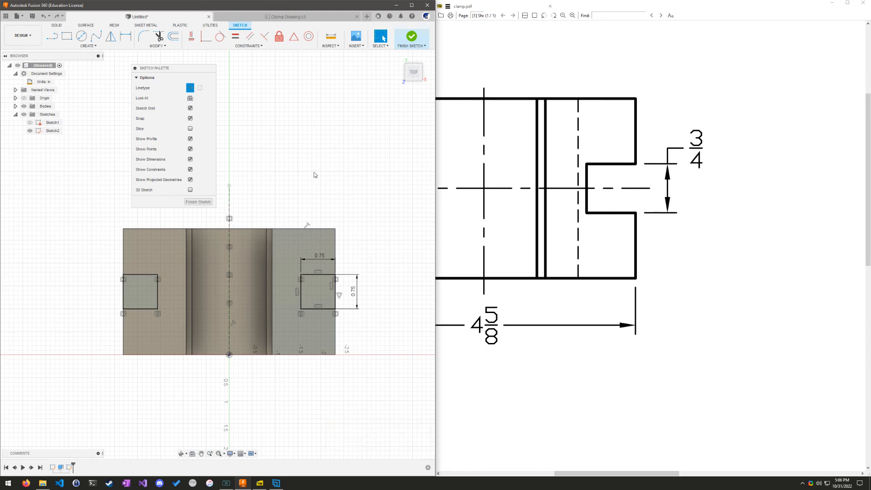
- Constrain the construction line's free endpoint coincident with the arm's far edge line and finish the sketch
click(206, 37)
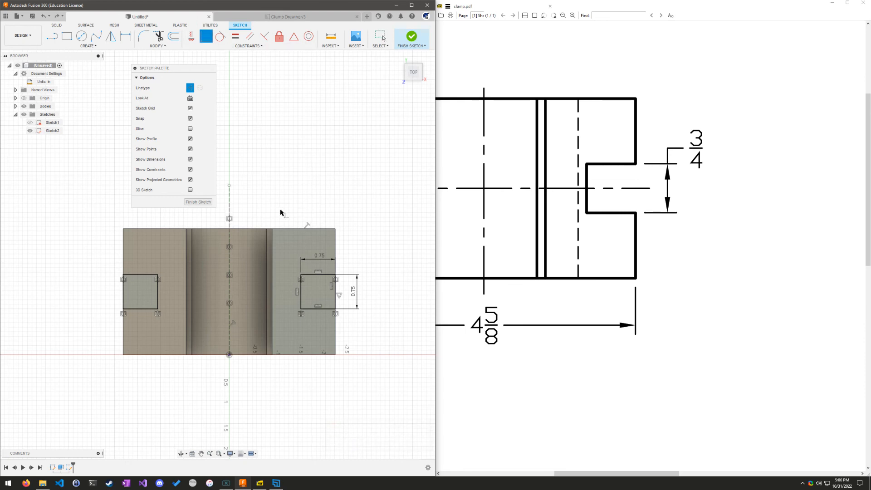
click(288, 229)
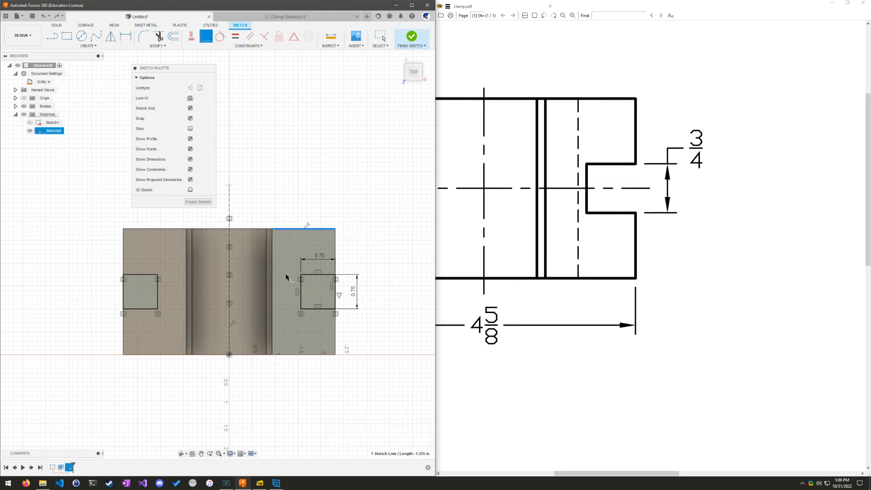
click(230, 187)
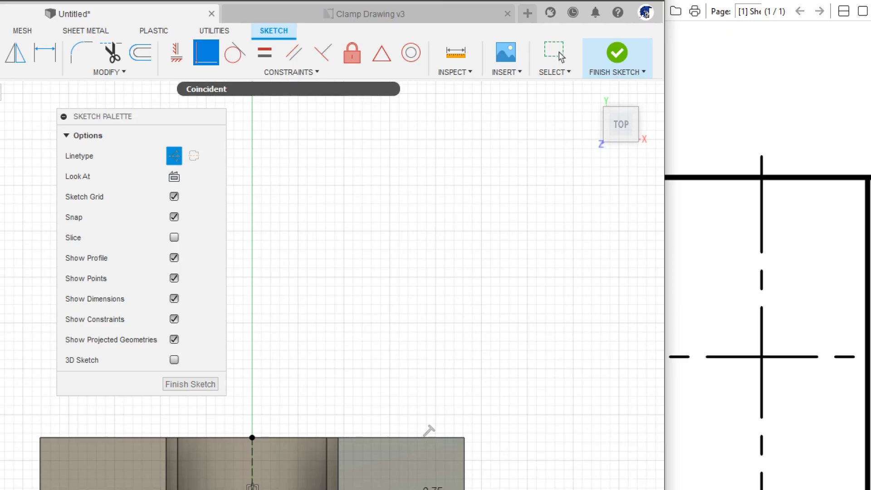
mouse_move(203, 23)
mouse_down()
mouse_move(165, 113)
mouse_move(439, 172)
mouse_move(328, 77)
mouse_move(216, 34)
mouse_move(197, 36)
mouse_up()
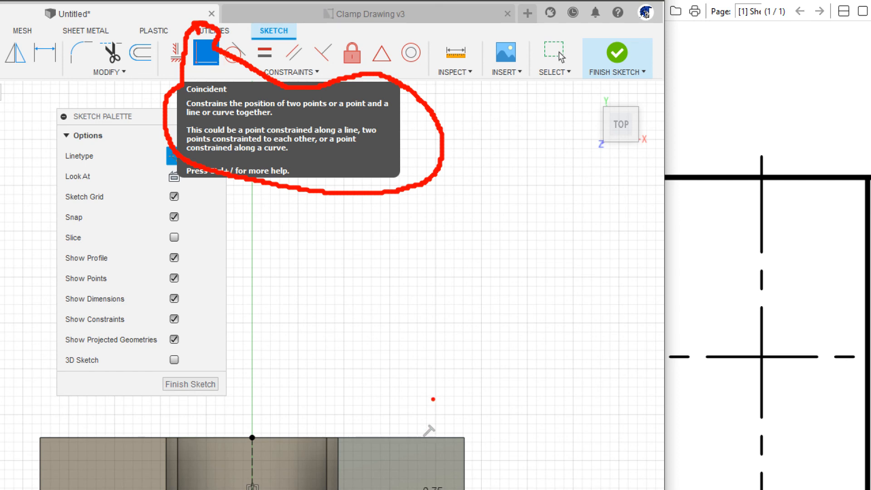
key(Escape)
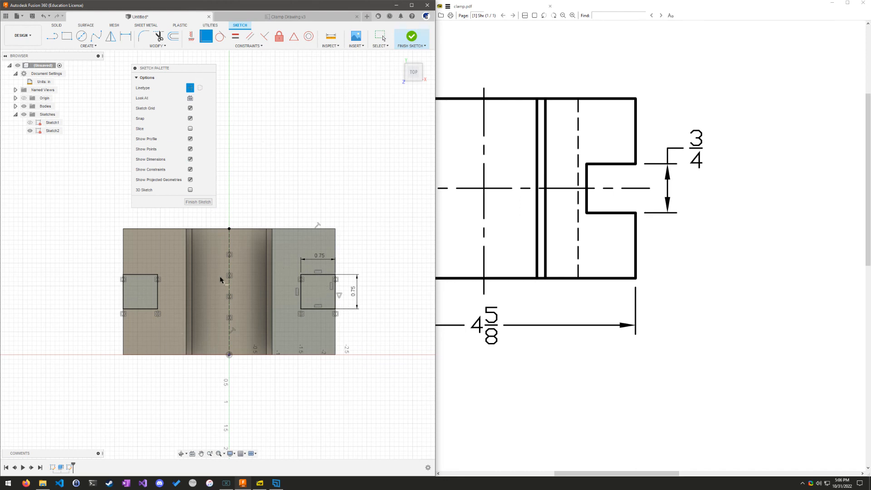
click(198, 202)
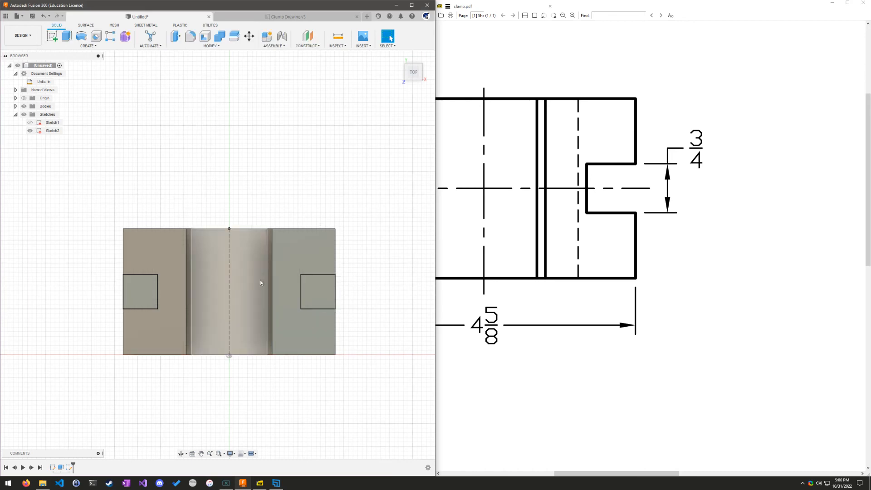
- Extrude both square profiles as a one-sided cut with extent All, flipped downward through the clamp arms
click(397, 56)
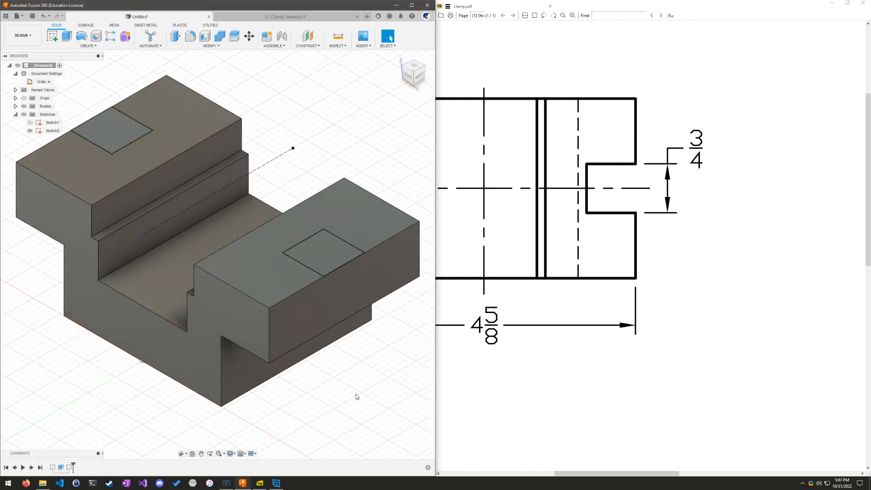
click(325, 242)
click(118, 132)
ctrl+click(324, 253)
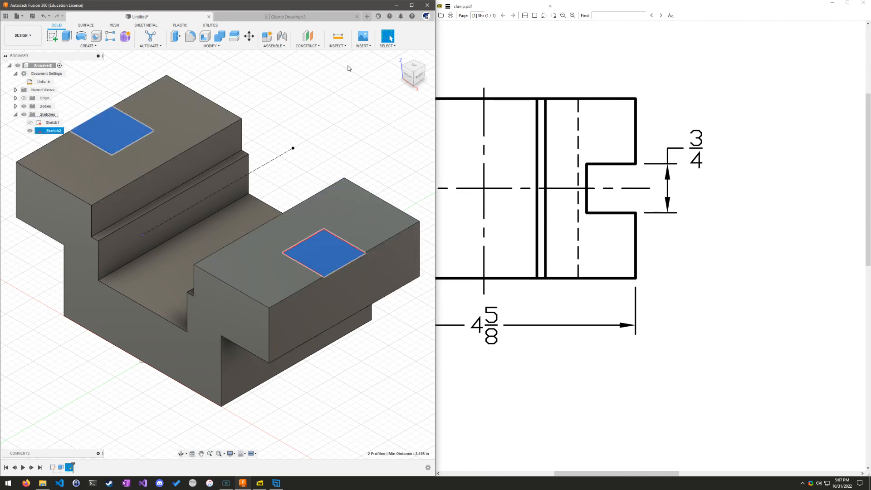
key(e)
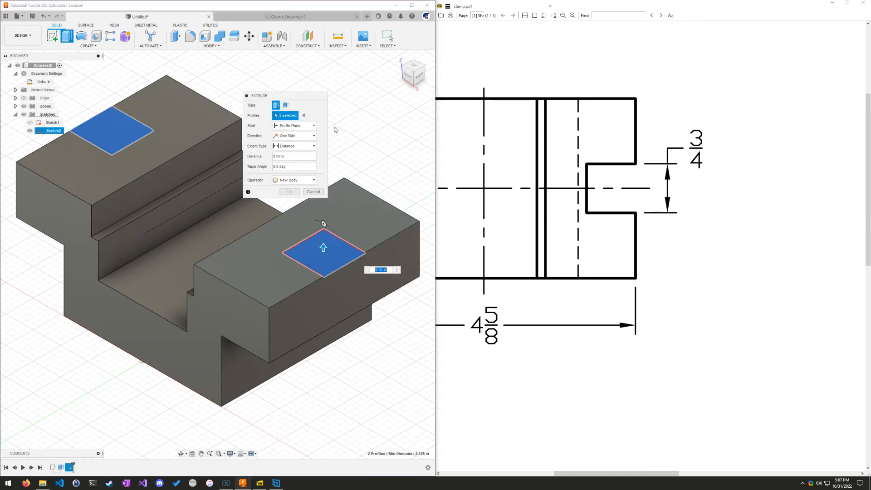
drag(284, 98, 323, 95)
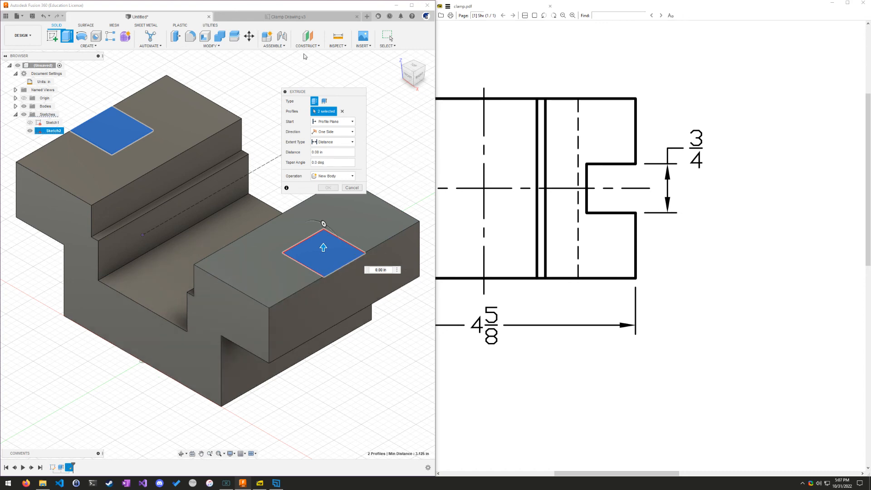
click(349, 144)
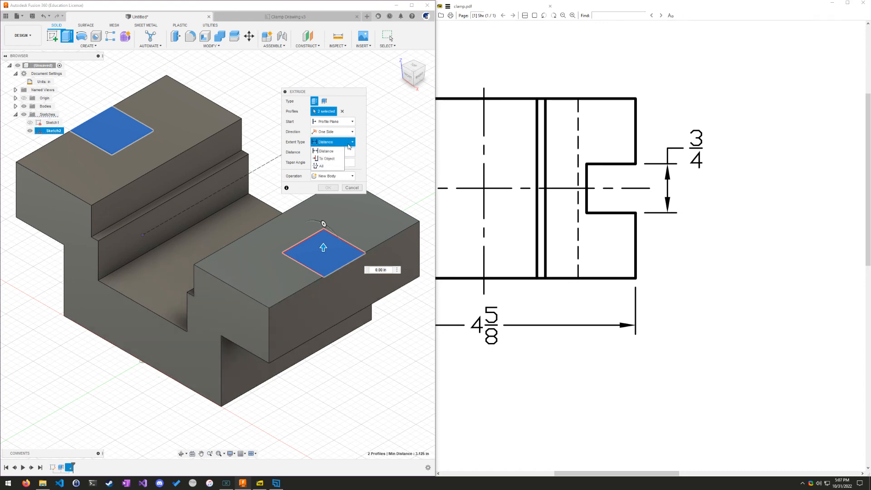
click(321, 166)
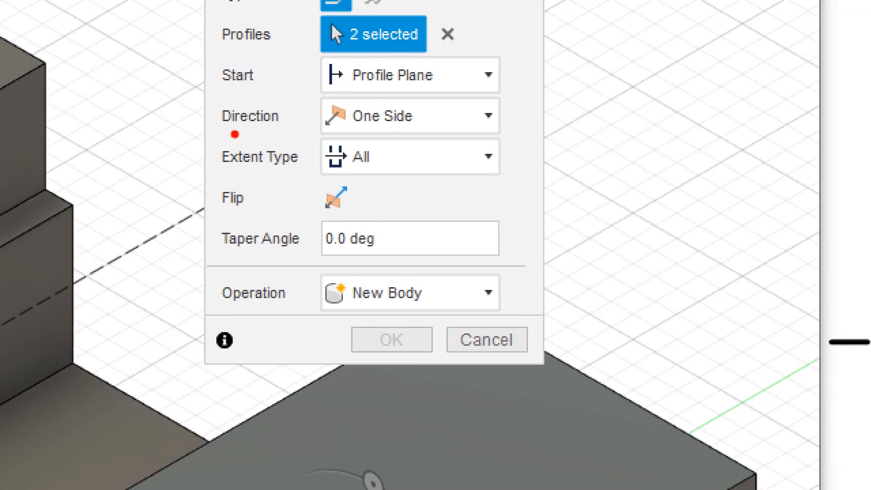
drag(289, 136, 279, 146)
mouse_move(197, 177)
mouse_down()
mouse_move(345, 190)
mouse_move(540, 182)
mouse_move(379, 136)
mouse_move(240, 134)
mouse_up()
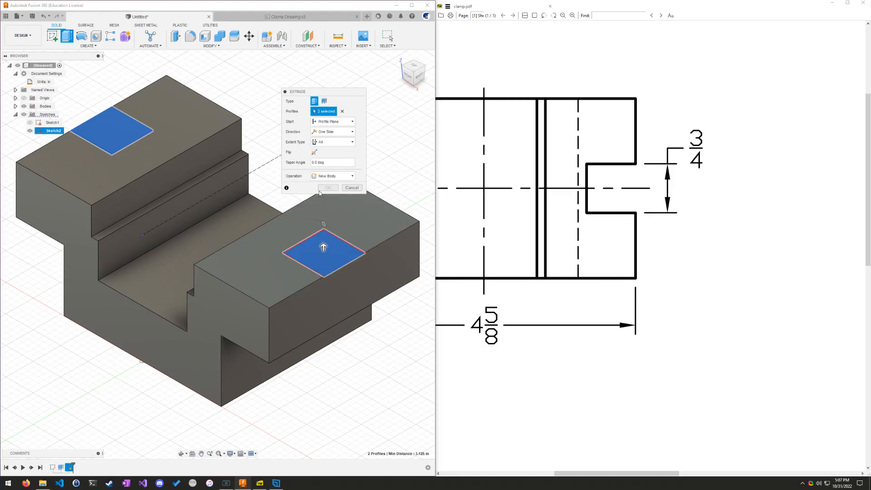
click(314, 153)
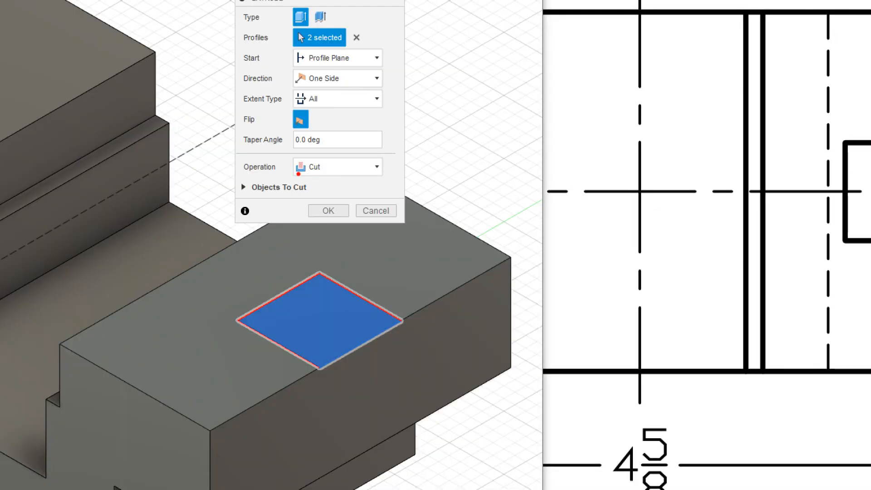
drag(298, 174, 359, 172)
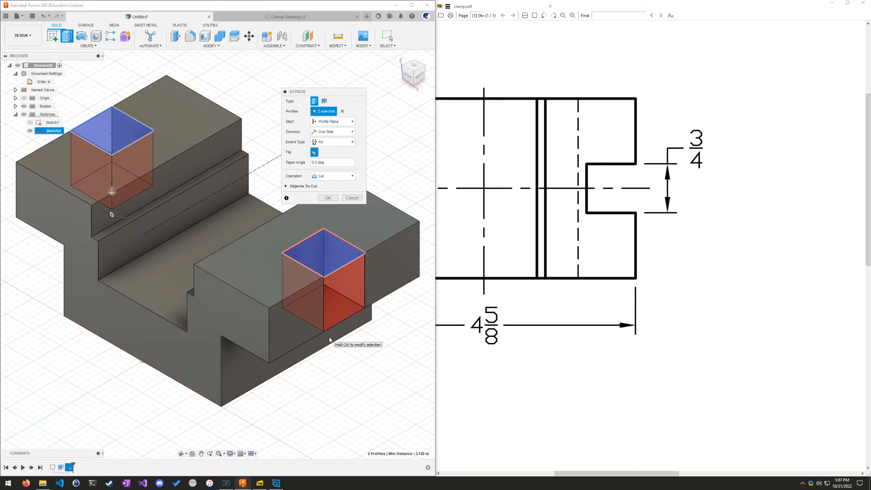
click(328, 199)
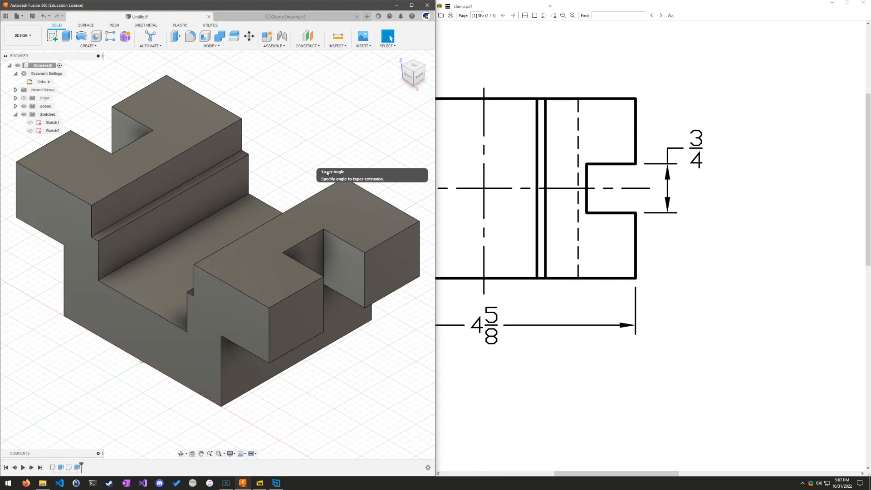
- Inspect the notched clamp from its underside edge, return to the home view, and maximize the modeling window
shift+middle_drag(362, 118, 204, 247)
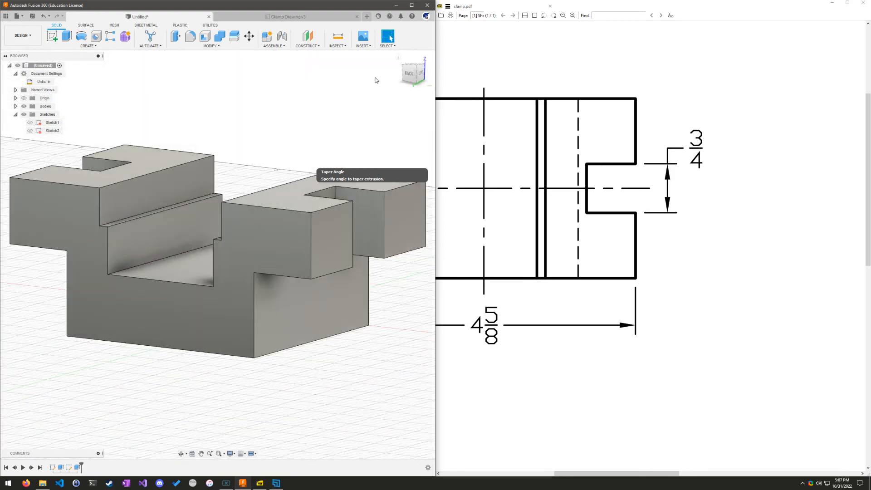
click(398, 58)
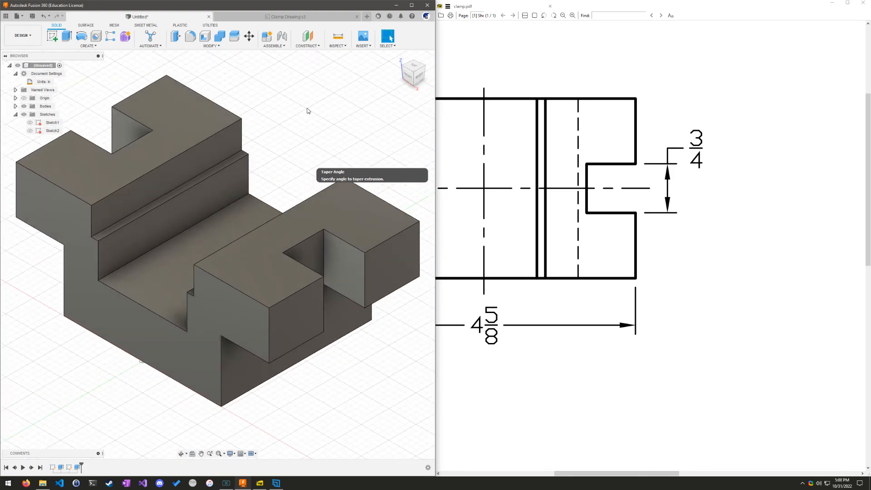
drag(341, 7, 549, 2)
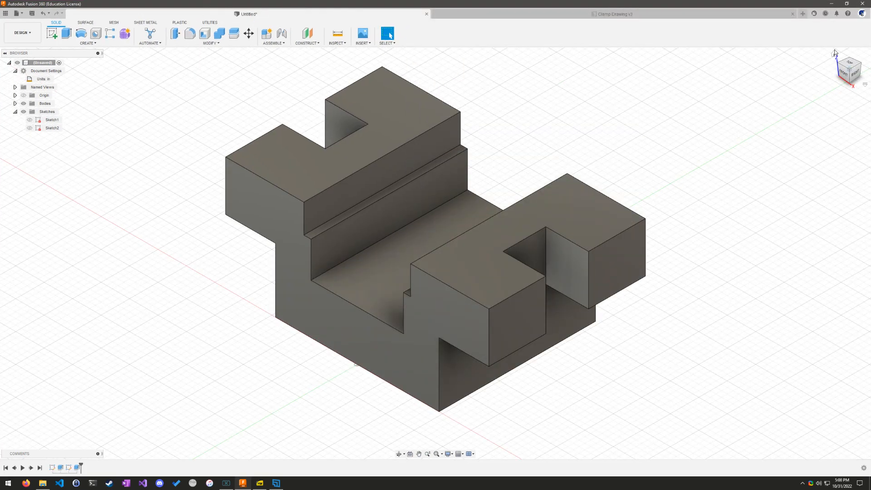